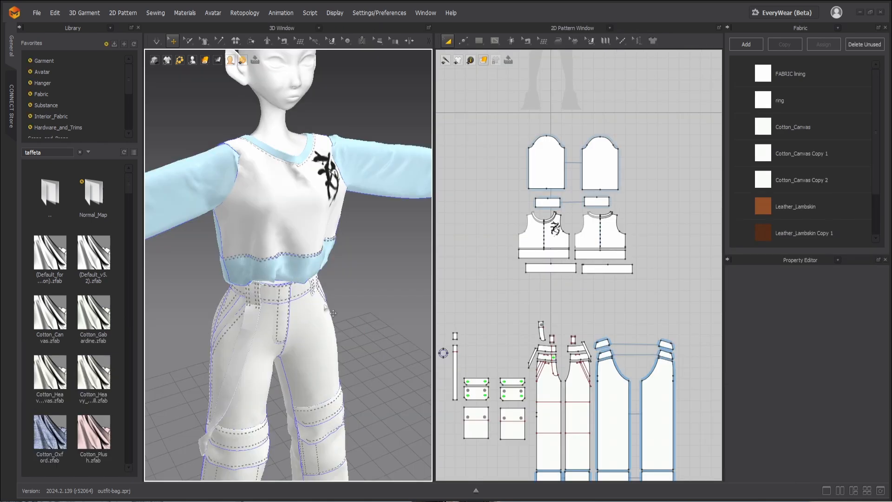
# Freeze the shirt's front bodice pattern, the garment piece carrying the black graphic
pyautogui.scroll(2, 331, 300)
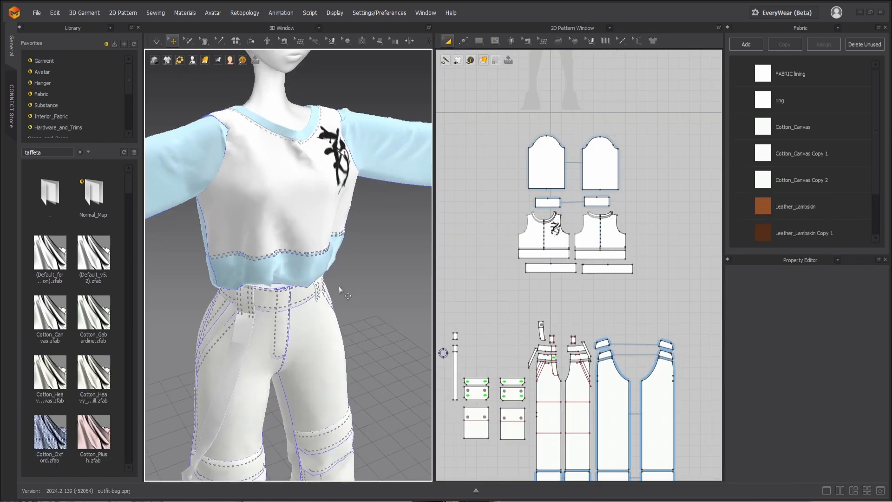
pyautogui.rightClick(294, 240)
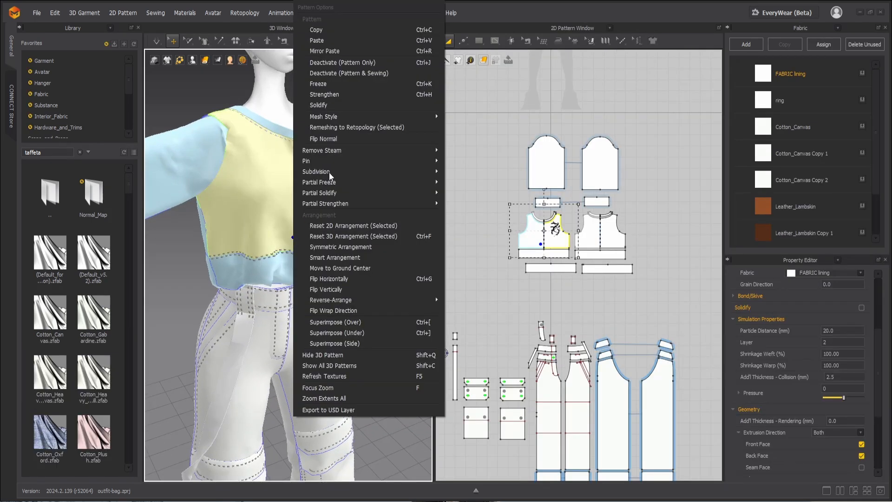
pyautogui.click(318, 84)
pyautogui.scroll(-2, 336, 322)
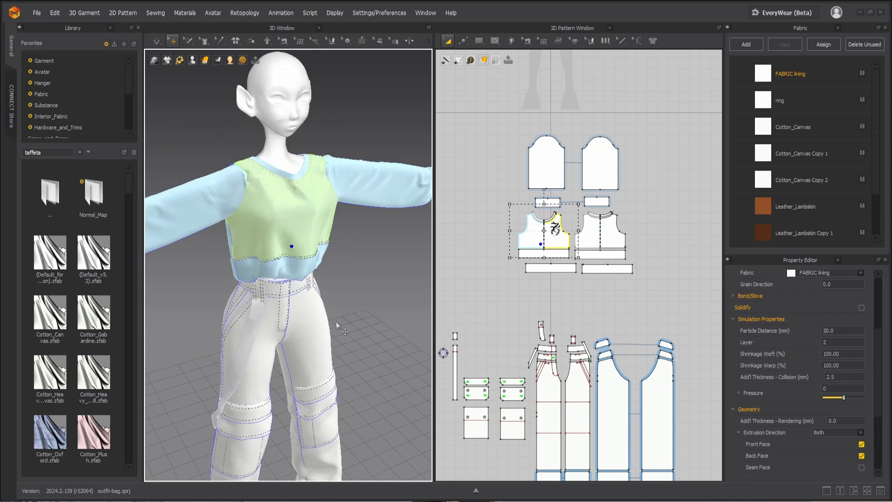
pyautogui.scroll(4, 333, 277)
pyautogui.moveTo(323, 318); pyautogui.dragTo(315, 292, button='middle')
pyautogui.moveTo(316, 292); pyautogui.dragTo(334, 283, button='right')
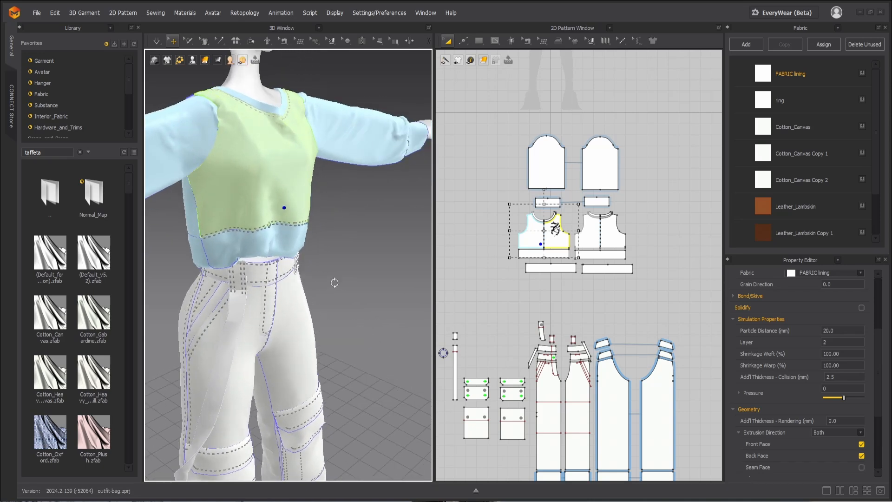
# Draw a small horizontal rectangular pattern piece across the chest of the avatar silhouette in the empty 2D area
pyautogui.moveTo(578, 170); pyautogui.dragTo(599, 432, button='middle')
pyautogui.scroll(4, 610, 295)
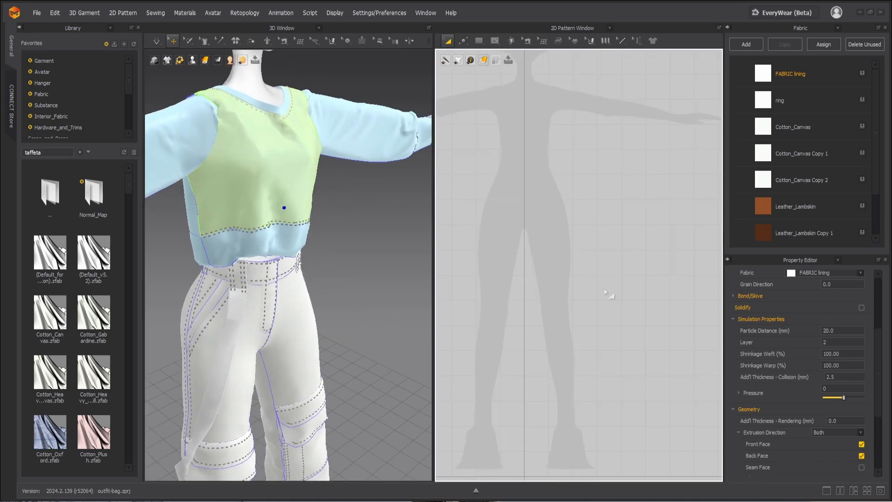
pyautogui.moveTo(555, 269); pyautogui.dragTo(609, 305, button='middle')
pyautogui.click(484, 60)
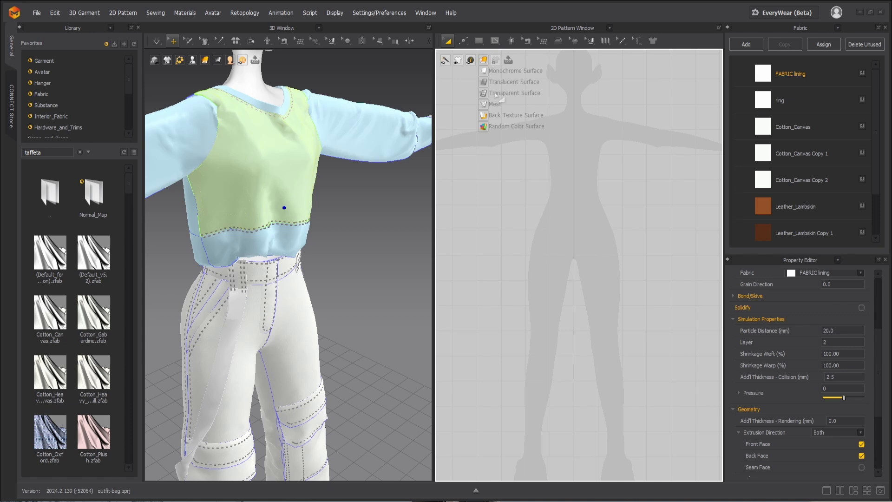
pyautogui.click(481, 43)
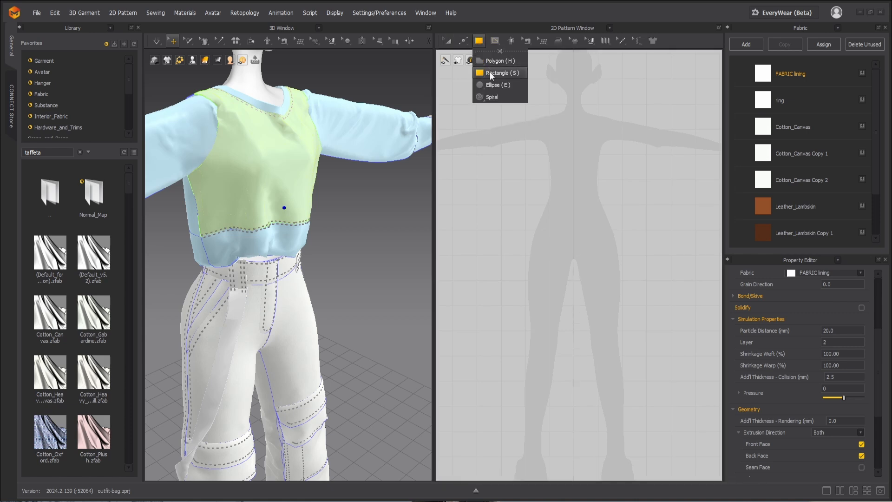
pyautogui.moveTo(550, 146); pyautogui.dragTo(599, 170)
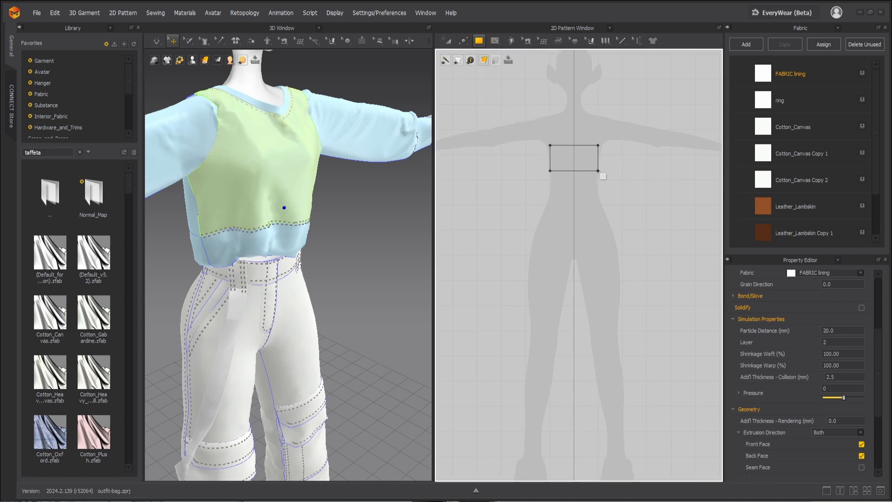
pyautogui.moveTo(365, 230); pyautogui.dragTo(352, 222, button='right')
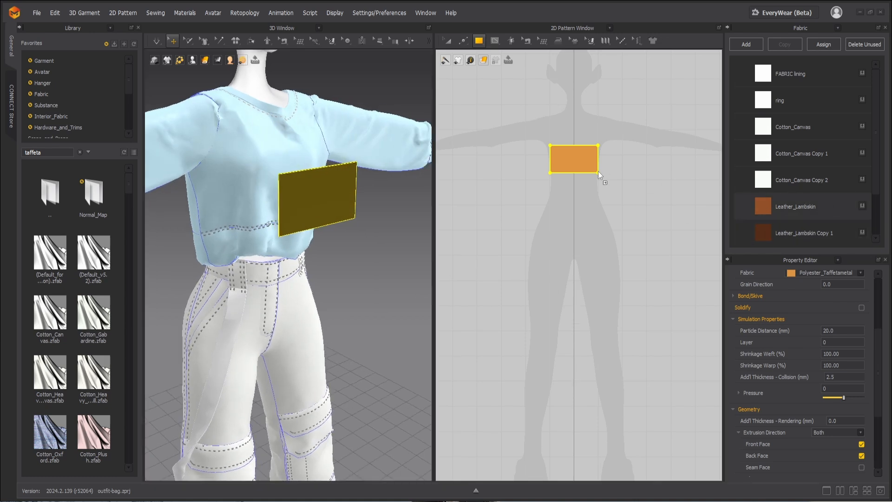
# Assign the Leather_Lambskin fabric to the new chest rectangle, creating no further rectangle
pyautogui.moveTo(541, 163); pyautogui.dragTo(572, 159)
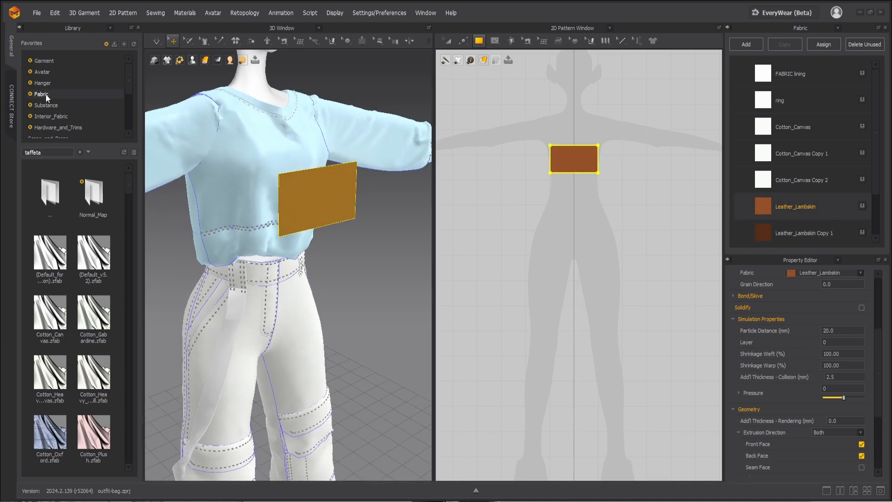
pyautogui.click(598, 198)
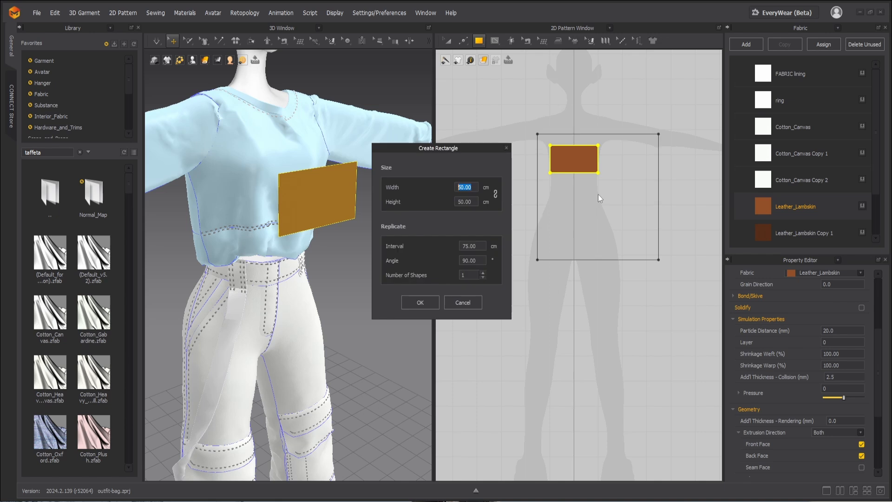
pyautogui.click(479, 300)
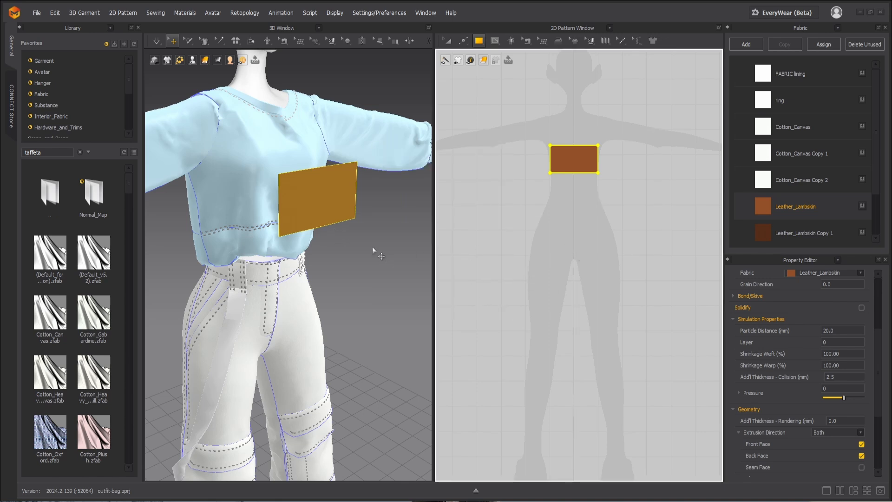
# Rotate the leather rectangle to a diagonal angle in 3D and position it close in front of the avatar's chest
pyautogui.click(334, 200)
pyautogui.click(373, 231)
pyautogui.click(350, 205)
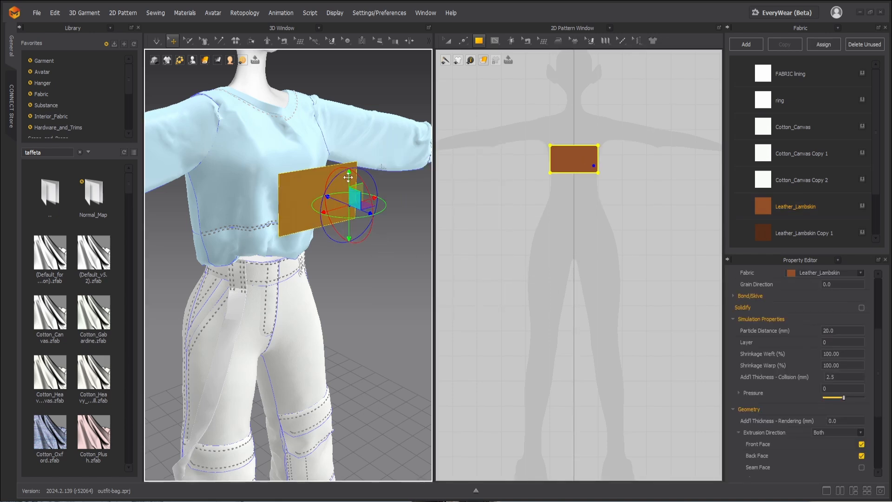
pyautogui.moveTo(365, 171); pyautogui.dragTo(380, 189)
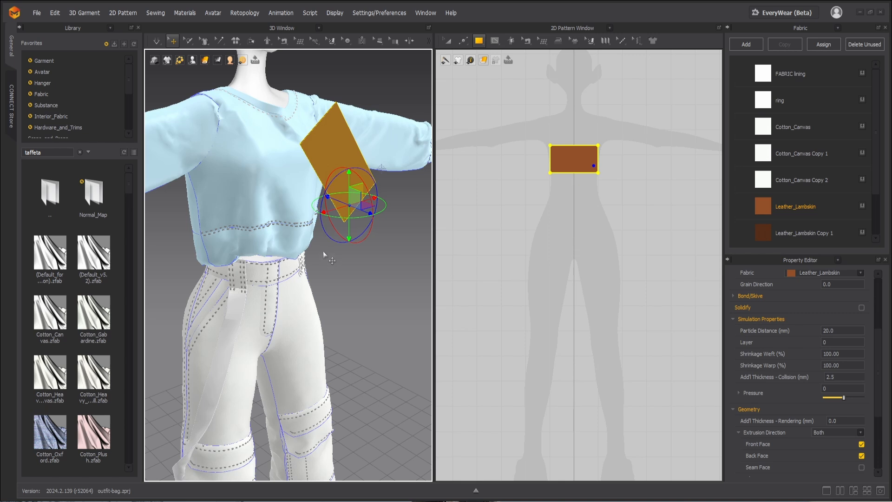
pyautogui.moveTo(322, 251); pyautogui.dragTo(373, 280, button='right')
pyautogui.moveTo(363, 198); pyautogui.dragTo(331, 219)
pyautogui.scroll(-3, 333, 231)
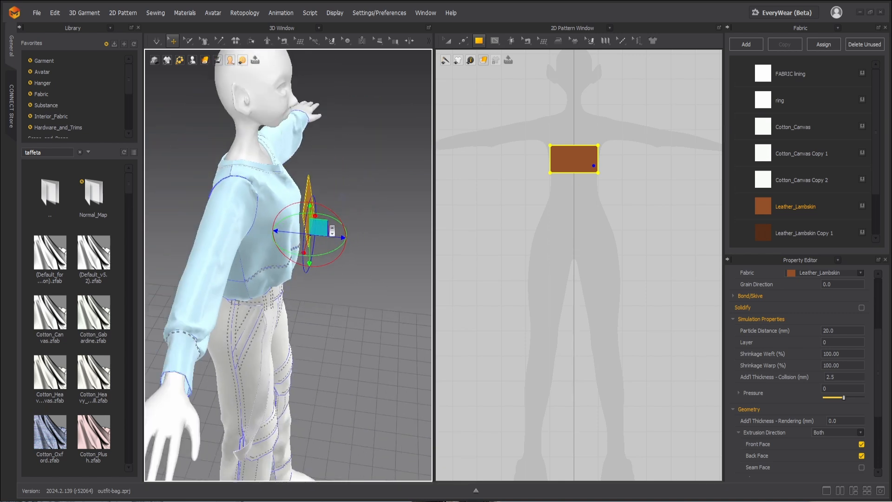
# Duplicate the leather rectangle and place the copy behind the avatar, with its 2D pattern below the original
pyautogui.hotkey('ctrl', 'c')
pyautogui.hotkey('ctrl', 'v')
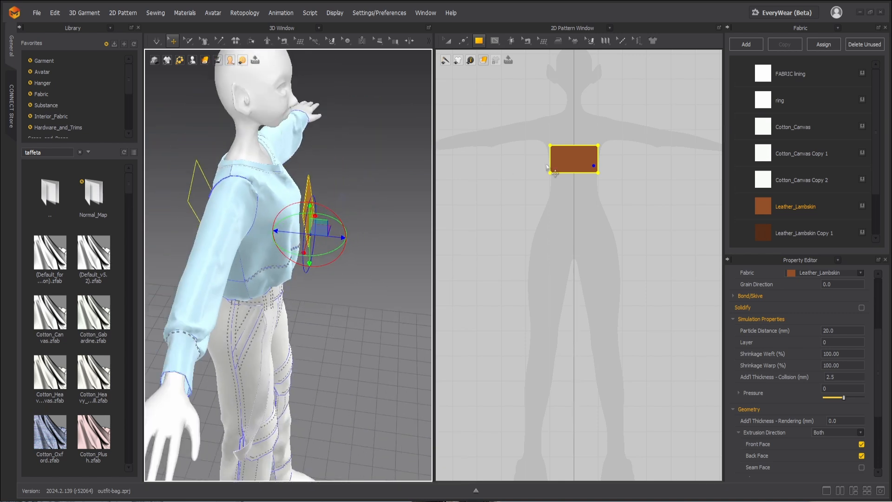
pyautogui.click(563, 149)
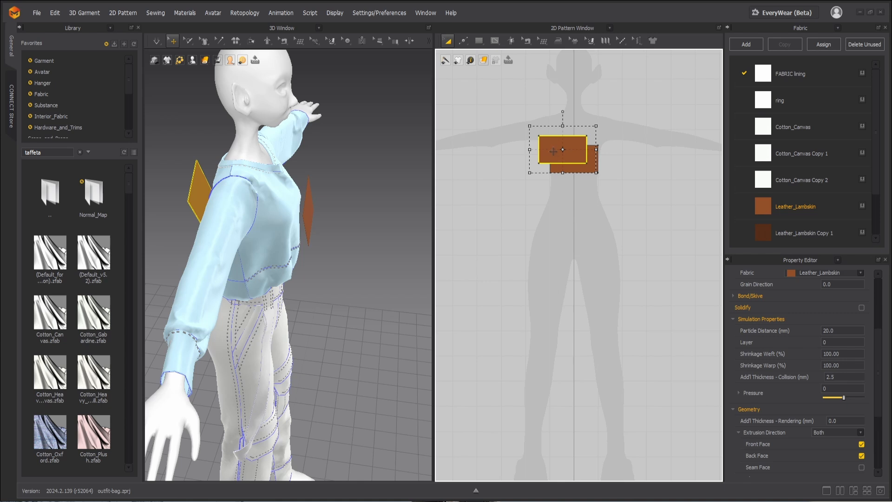
pyautogui.moveTo(561, 148); pyautogui.dragTo(570, 209)
# Assign Leather_Lambskin Copy 1 to the lower rectangle and reduce its height to a narrow strip aligned under the original
pyautogui.scroll(-3, 766, 196)
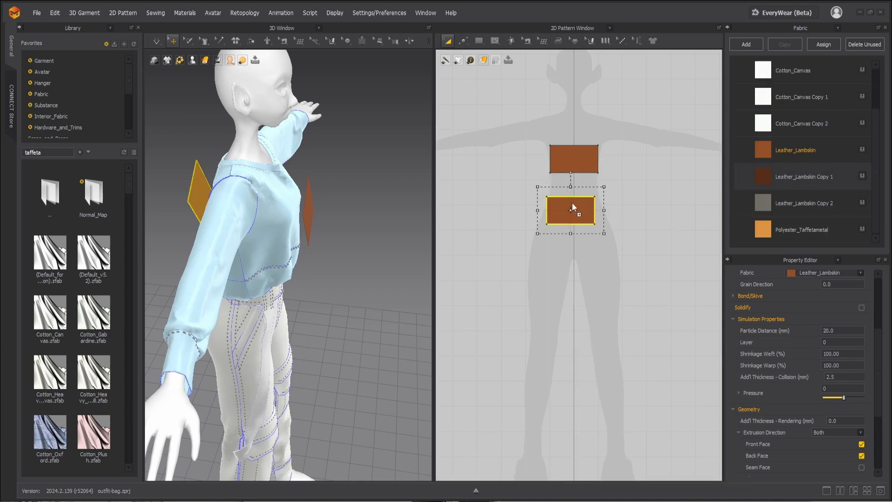
pyautogui.moveTo(572, 203); pyautogui.dragTo(565, 221)
pyautogui.scroll(-2, 354, 242)
pyautogui.moveTo(279, 237); pyautogui.dragTo(372, 234, button='right')
pyautogui.press('s')
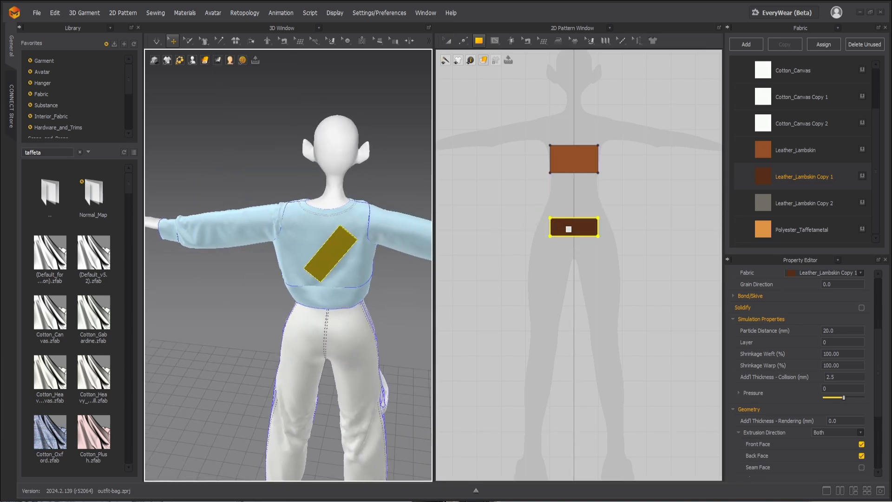
pyautogui.click(580, 224)
pyautogui.click(452, 306)
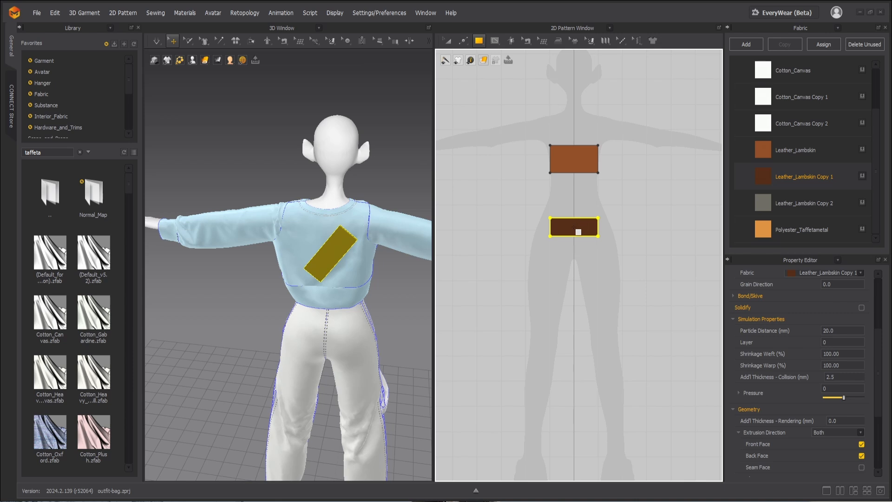
# Widen the dark leather strip sideways to about twice its width
pyautogui.press('a')
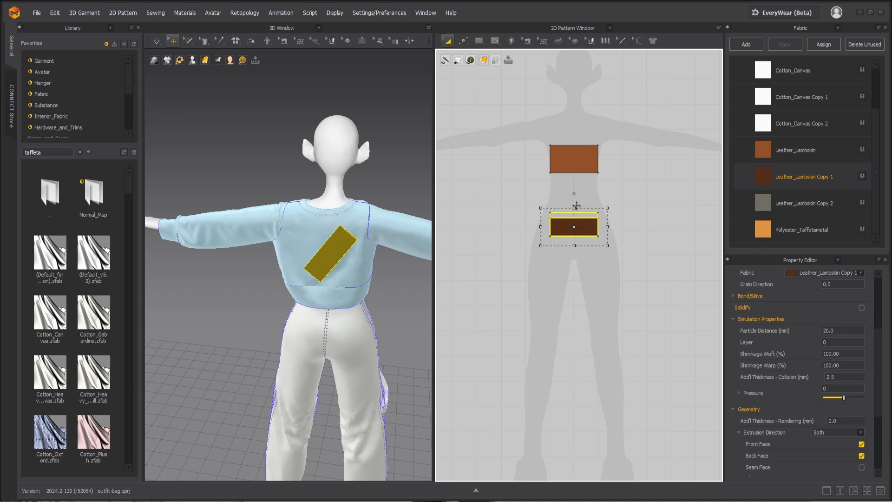
pyautogui.moveTo(600, 225); pyautogui.dragTo(653, 224)
pyautogui.scroll(-3, 358, 245)
pyautogui.moveTo(355, 242); pyautogui.dragTo(289, 260, button='right')
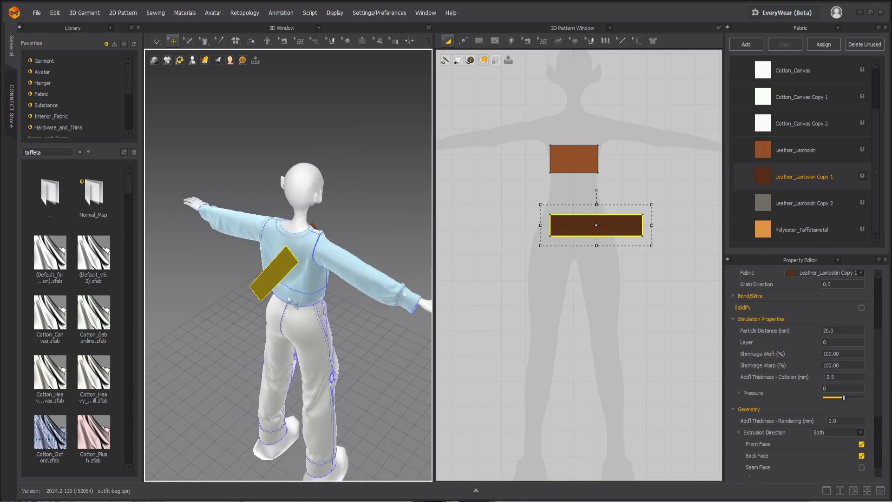
# Duplicate the dark leather strip and place the copy beside the avatar's head in 3D
pyautogui.moveTo(288, 300); pyautogui.dragTo(271, 315, button='right')
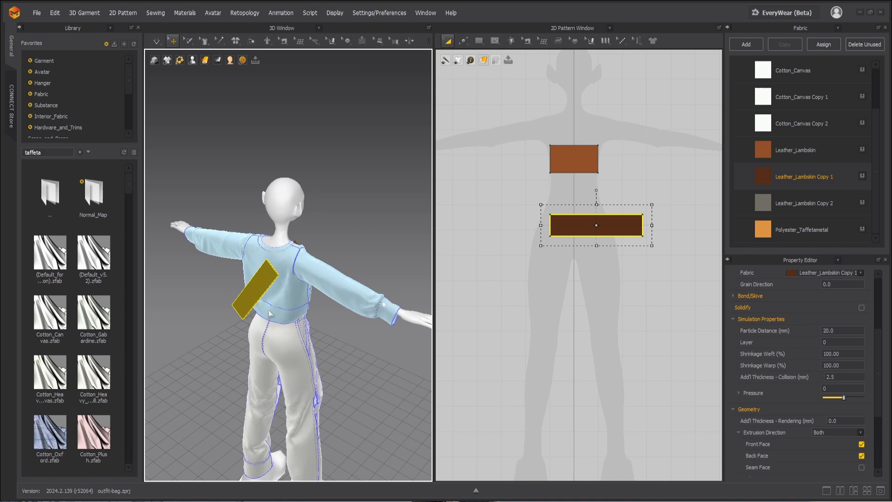
pyautogui.click(273, 276)
pyautogui.hotkey('ctrl', 'v')
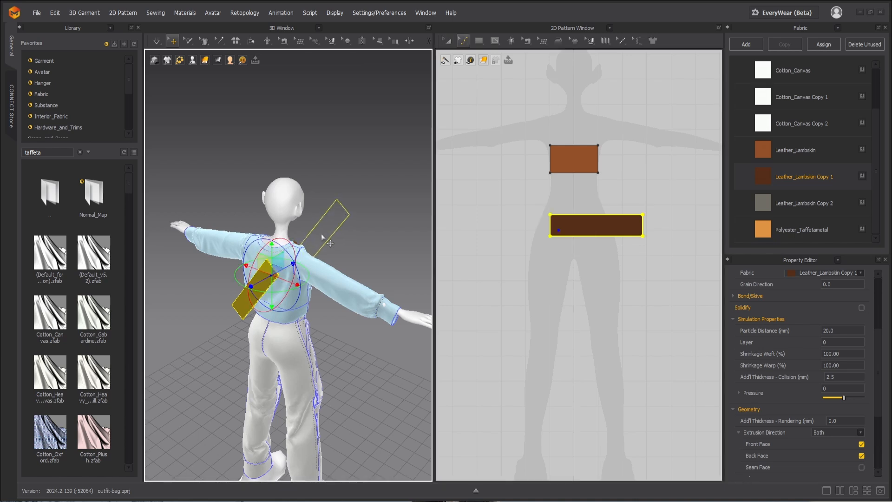
pyautogui.click(326, 229)
# Rotate the duplicated strip to a flatter angle and move it over the avatar's shoulder
pyautogui.moveTo(338, 221); pyautogui.dragTo(371, 161)
pyautogui.click(355, 209)
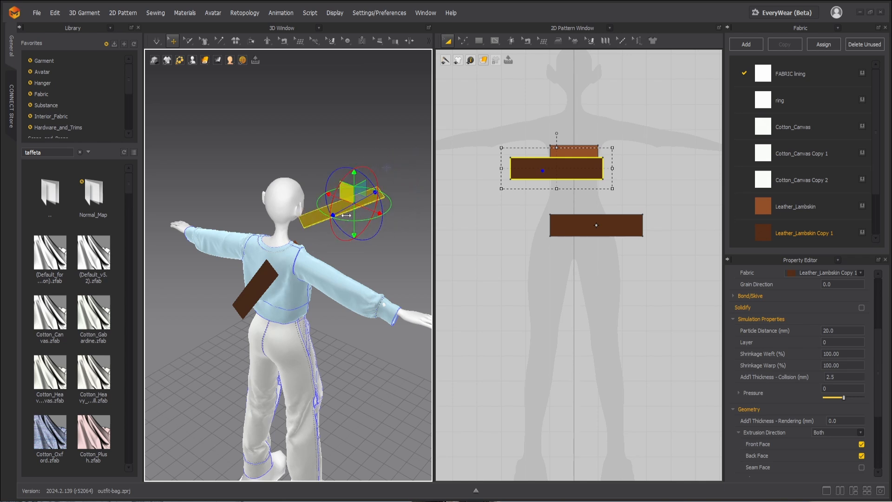
pyautogui.moveTo(308, 254); pyautogui.dragTo(235, 243, button='right')
pyautogui.moveTo(286, 191); pyautogui.dragTo(244, 210)
# Arrange the two dark strips in 2D one above the other, aligned beneath the leather rectangle
pyautogui.moveTo(569, 250); pyautogui.dragTo(552, 286)
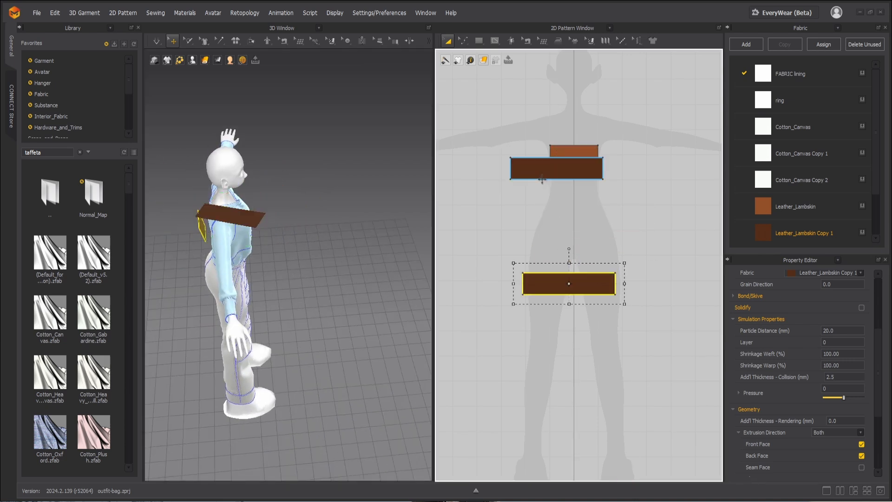
pyautogui.moveTo(543, 177); pyautogui.dragTo(555, 256)
pyautogui.press('z')
# Sew the lower short end of the shoulder strip to the upper short end of the back strip
pyautogui.moveTo(251, 267); pyautogui.dragTo(308, 292, button='right')
pyautogui.scroll(5, 308, 291)
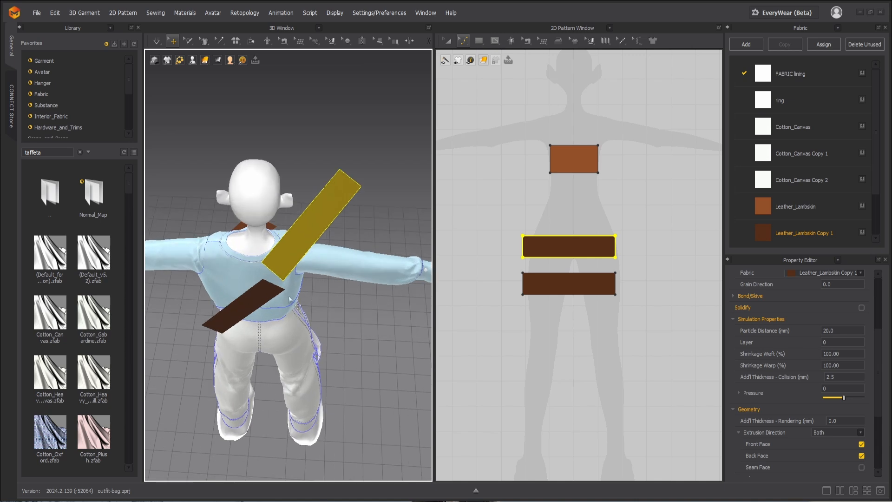
pyautogui.press('n')
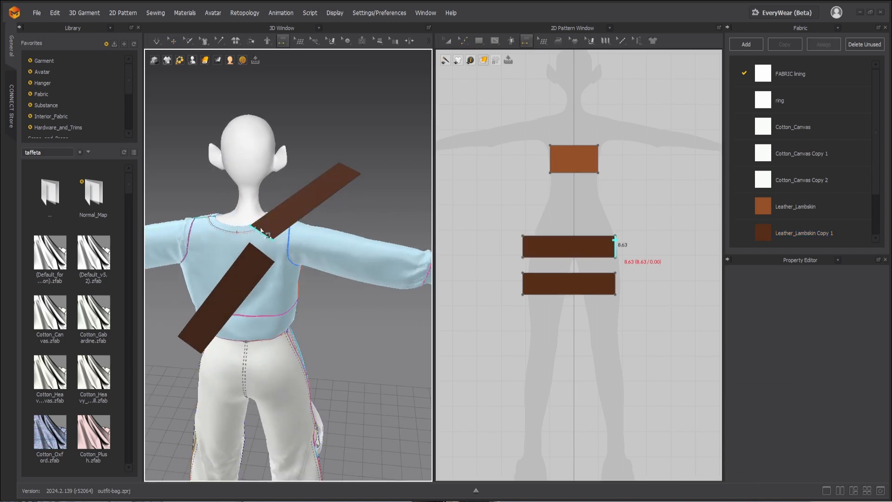
pyautogui.click(263, 232)
pyautogui.click(264, 255)
pyautogui.scroll(-5, 264, 254)
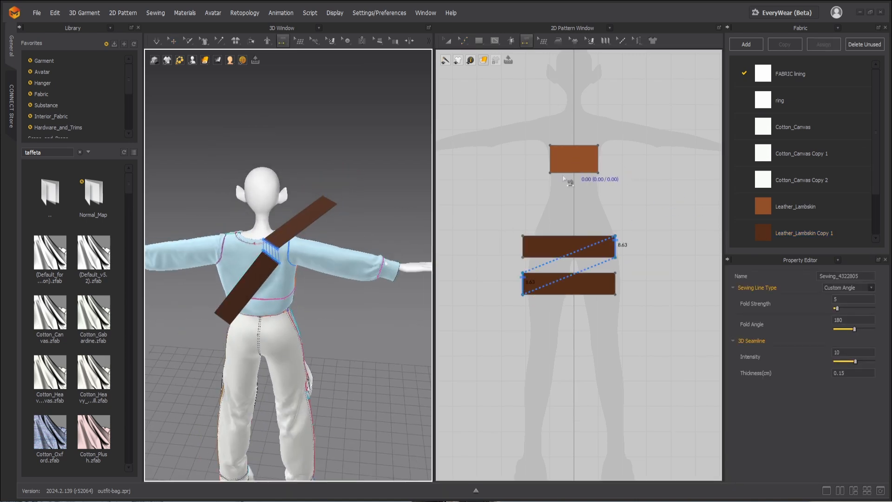
# Freeze the Leather_Lambskin rectangle in front of the avatar's chest
pyautogui.moveTo(253, 256); pyautogui.dragTo(190, 262, button='right')
pyautogui.press('a')
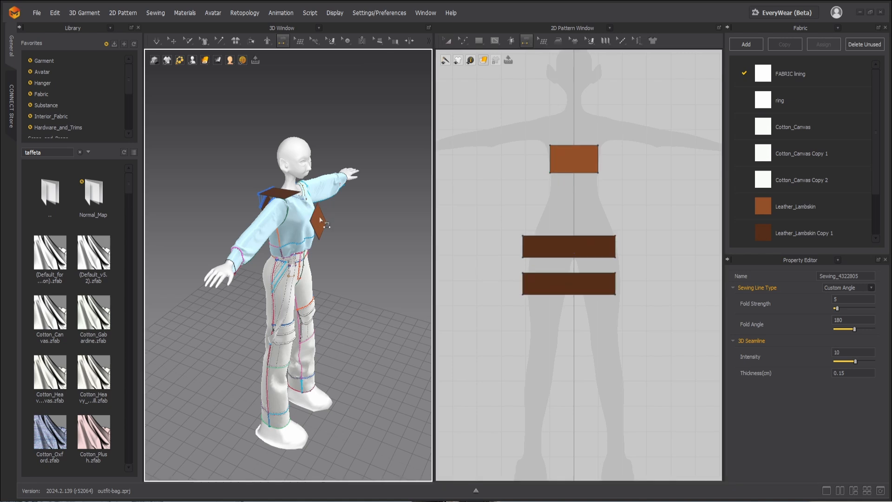
pyautogui.rightClick(320, 216)
pyautogui.click(343, 209)
pyautogui.rightClick(316, 221)
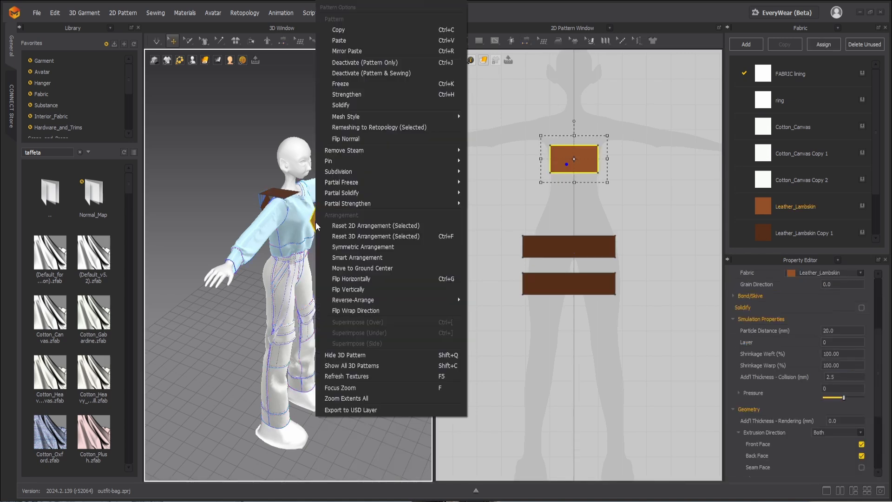
pyautogui.click(334, 84)
# Simulate the garment while pulling the upper strip forward over the avatar's shoulder, and stop the simulation
pyautogui.moveTo(313, 153); pyautogui.dragTo(288, 221, button='right')
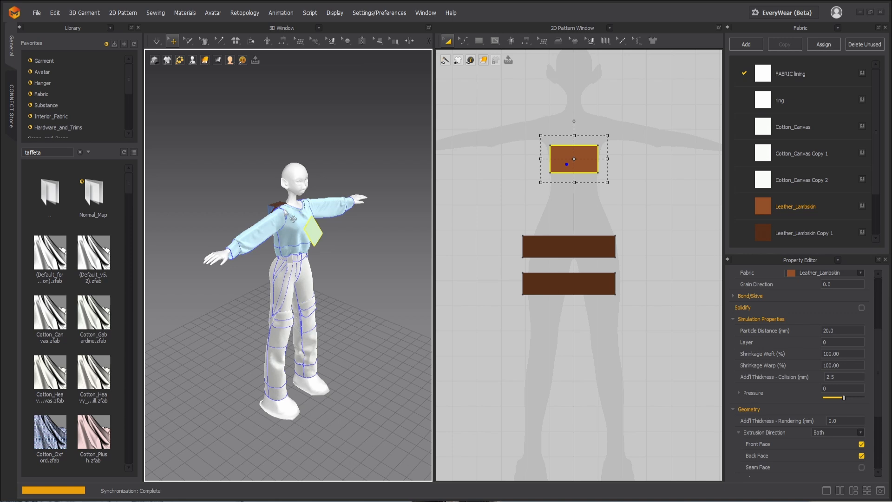
pyautogui.moveTo(282, 204); pyautogui.dragTo(300, 210)
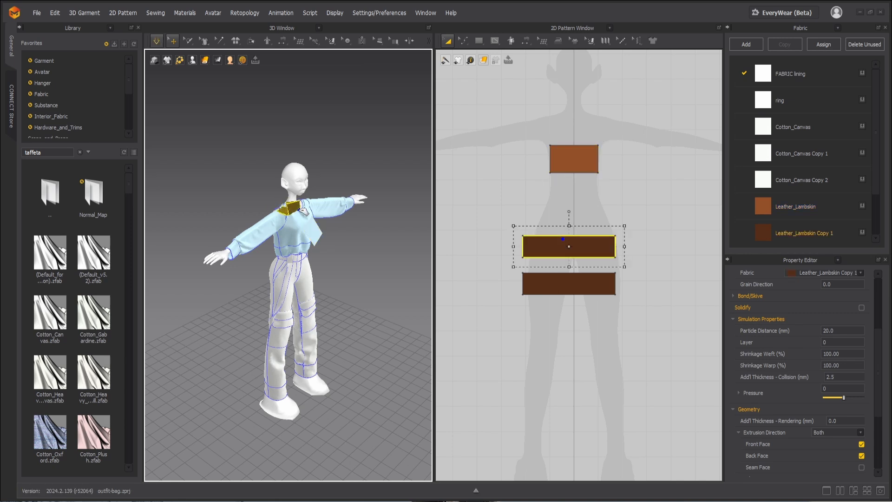
pyautogui.press('space')
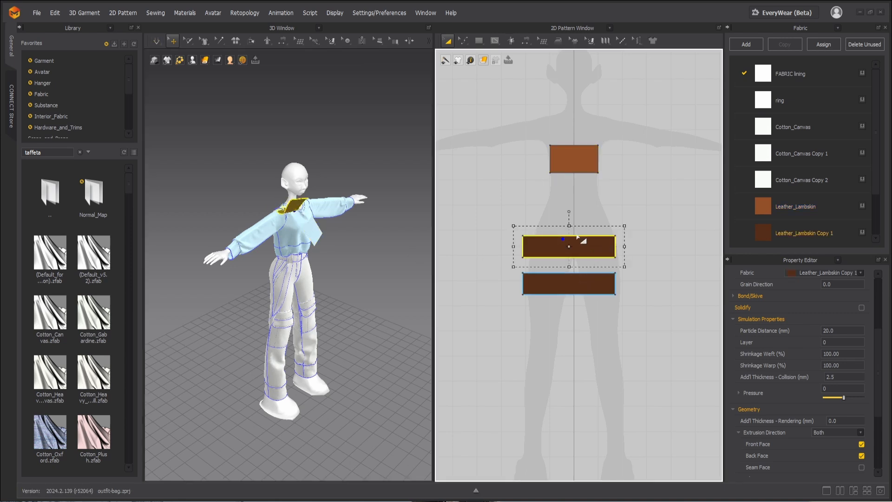
# Set the layer of the leather rectangle and both dark strips to 18 and simulate the shoulder strip draping forward over the shoulder
pyautogui.moveTo(504, 114); pyautogui.dragTo(678, 360)
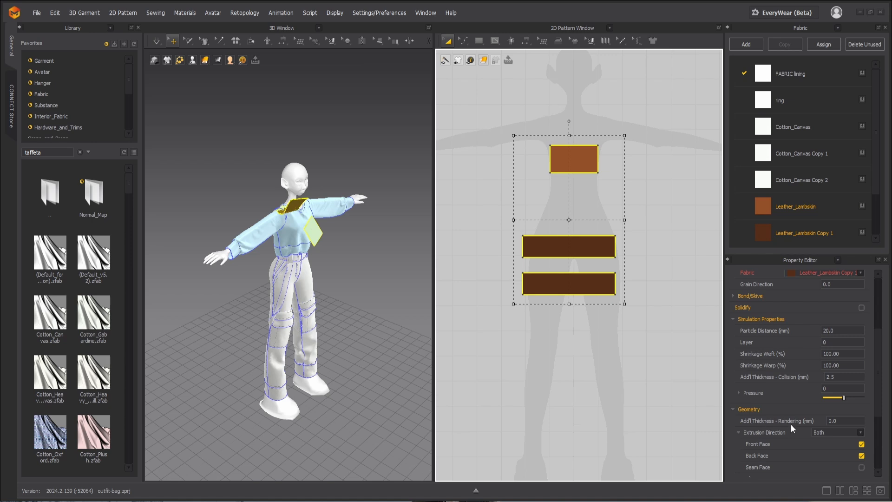
pyautogui.doubleClick(829, 346)
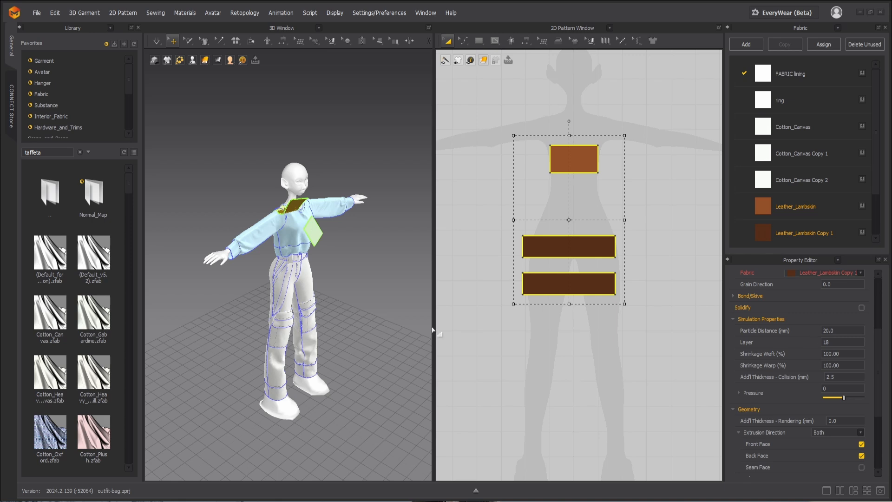
pyautogui.press('space')
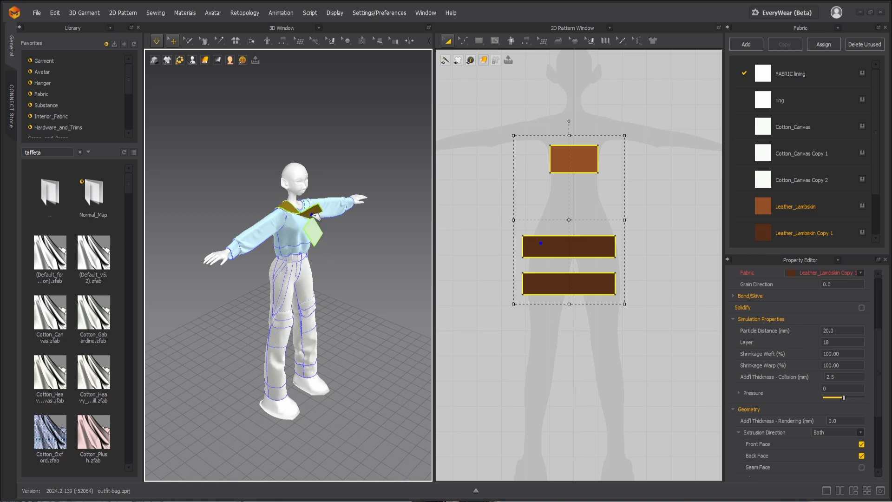
pyautogui.press('space')
# Simulate in short runs while pulling the two strips diagonally across the avatar's back, from the right shoulder toward the left side
pyautogui.moveTo(319, 253); pyautogui.dragTo(255, 283, button='right')
pyautogui.press('space')
pyautogui.moveTo(258, 264); pyautogui.dragTo(237, 263)
pyautogui.press('space')
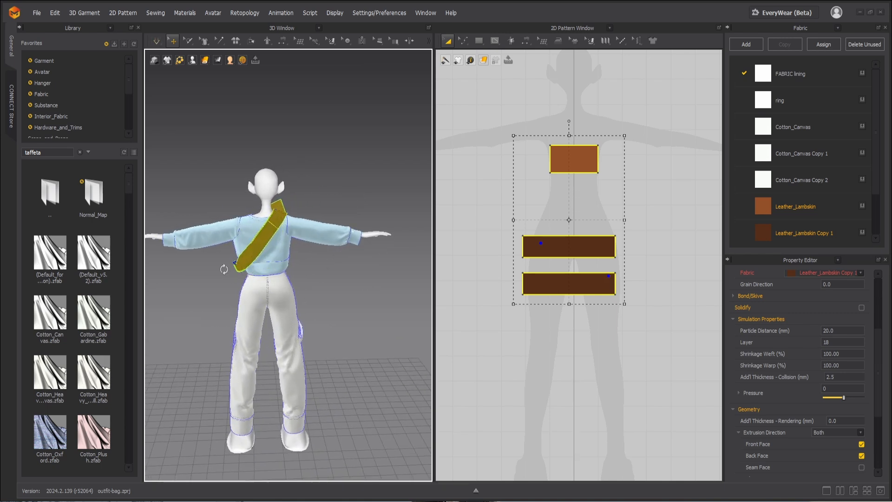
pyautogui.moveTo(224, 269); pyautogui.dragTo(260, 289, button='right')
pyautogui.press('space')
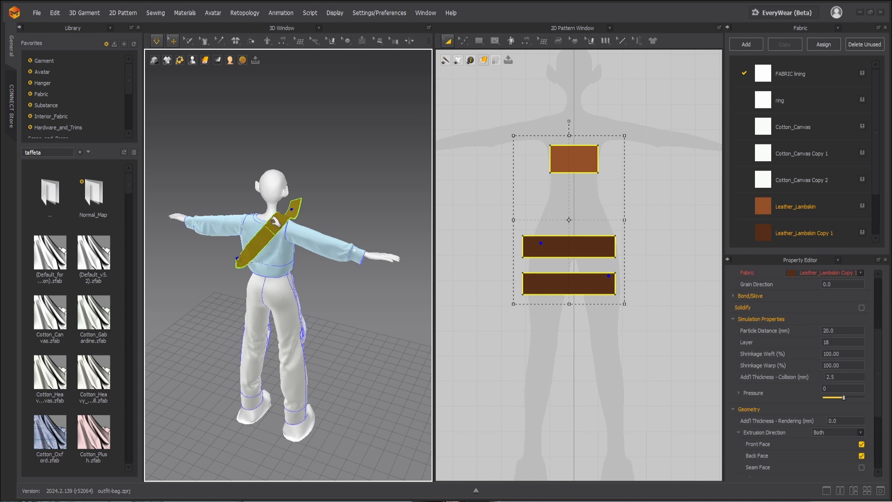
pyautogui.press('space')
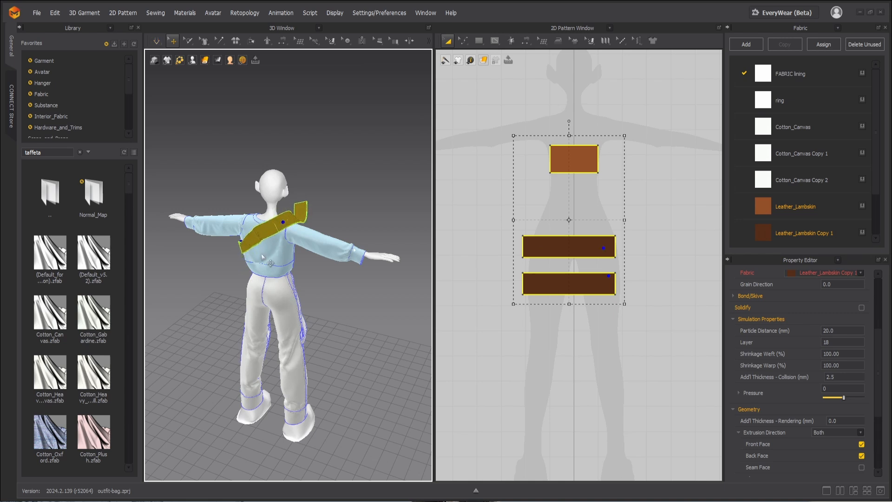
pyautogui.press('space')
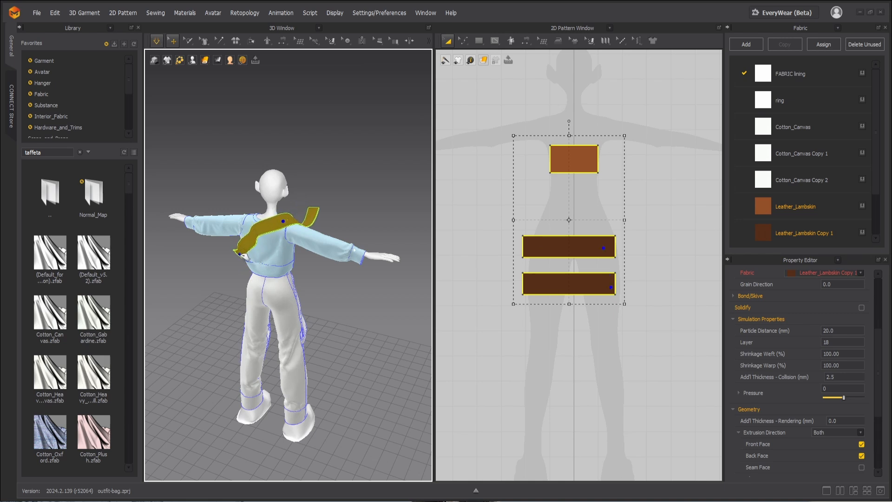
pyautogui.press('space')
# Duplicate the shoulder strip and place the copy near the avatar's left hip, below the end of the back strip
pyautogui.moveTo(229, 286); pyautogui.dragTo(309, 312, button='right')
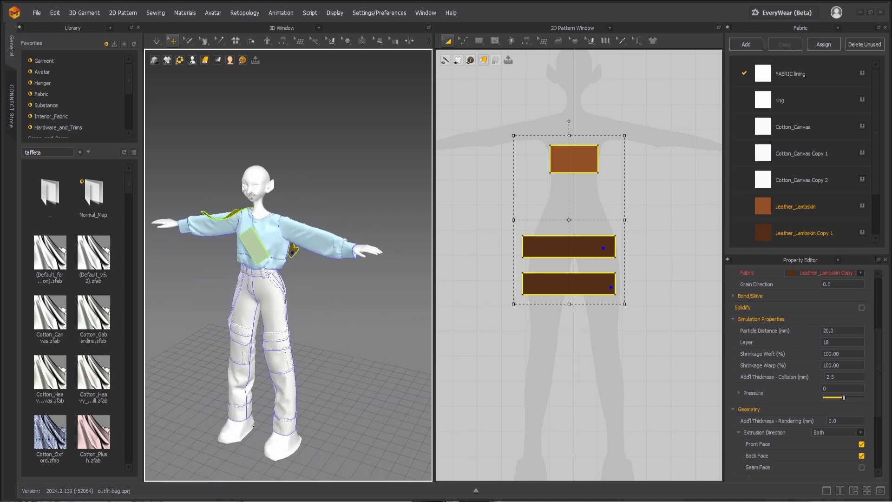
pyautogui.click(242, 186)
pyautogui.moveTo(242, 187); pyautogui.dragTo(240, 251, button='right')
pyautogui.click(230, 249)
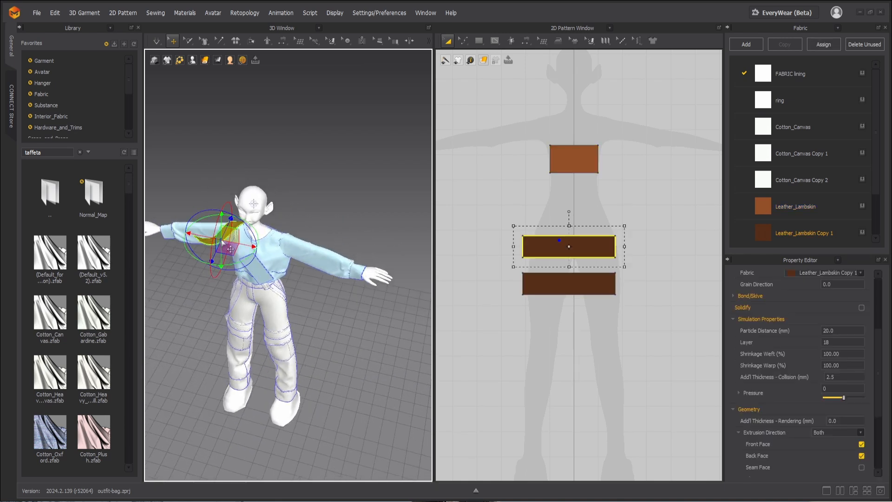
pyautogui.moveTo(222, 239); pyautogui.dragTo(293, 320)
# Sew the lower short end of the back strip to the near short end of the duplicated strip
pyautogui.moveTo(305, 322); pyautogui.dragTo(233, 308, button='right')
pyautogui.moveTo(336, 331); pyautogui.dragTo(302, 288, button='right')
pyautogui.scroll(5, 333, 312)
pyautogui.press('n')
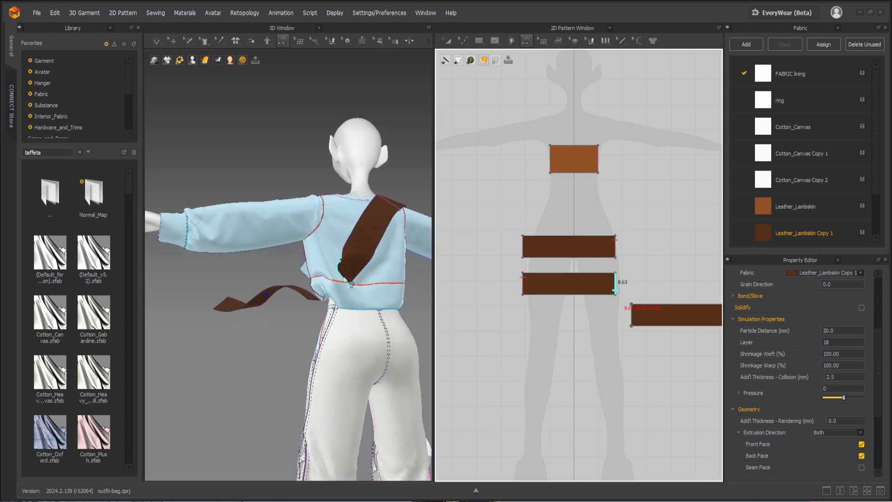
pyautogui.click(352, 284)
pyautogui.click(318, 301)
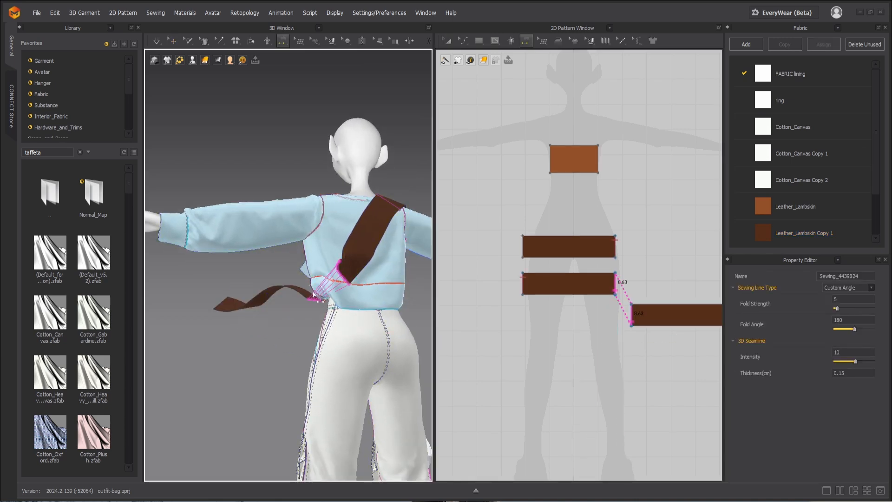
# Freeze the dark strip lying across the avatar's back
pyautogui.press('q')
pyautogui.click(358, 251)
pyautogui.rightClick(358, 251)
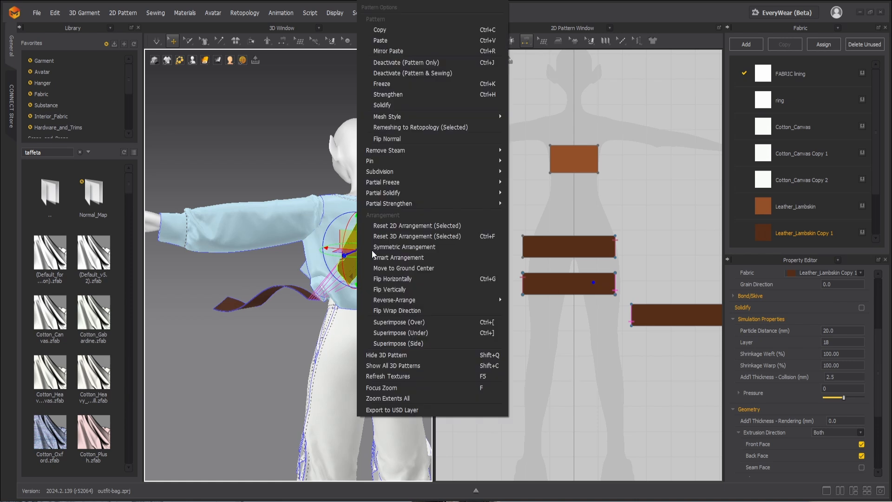
pyautogui.click(393, 80)
# Simulate while pulling the duplicated strip under the avatar's left arm toward the front, and stop the simulation
pyautogui.scroll(-2, 253, 163)
pyautogui.moveTo(258, 256); pyautogui.dragTo(370, 280, button='right')
pyautogui.press('space')
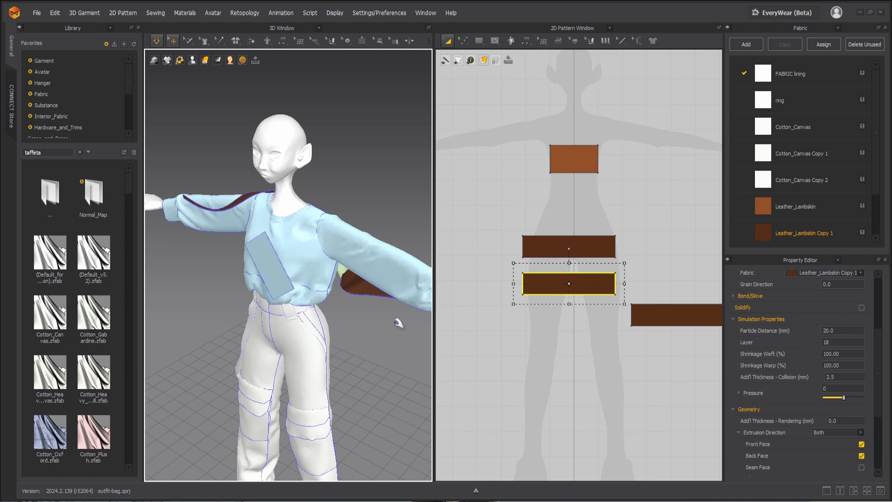
pyautogui.moveTo(376, 294); pyautogui.dragTo(329, 357)
pyautogui.moveTo(352, 367); pyautogui.dragTo(328, 275, button='right')
pyautogui.moveTo(327, 345); pyautogui.dragTo(309, 307)
pyautogui.press('space')
# Sew the free ends of the shoulder strip and the duplicated strip to the opposite short edges of the leather rectangle
pyautogui.moveTo(294, 324); pyautogui.dragTo(350, 354, button='right')
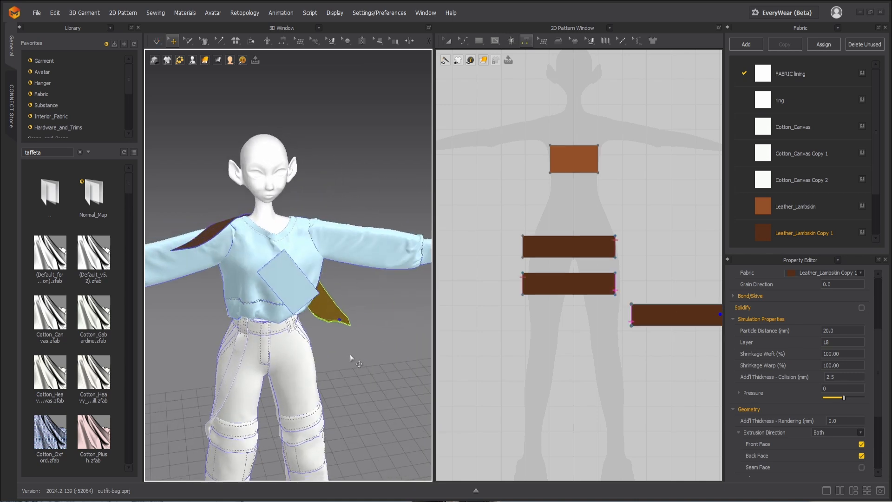
pyautogui.press('n')
pyautogui.click(196, 255)
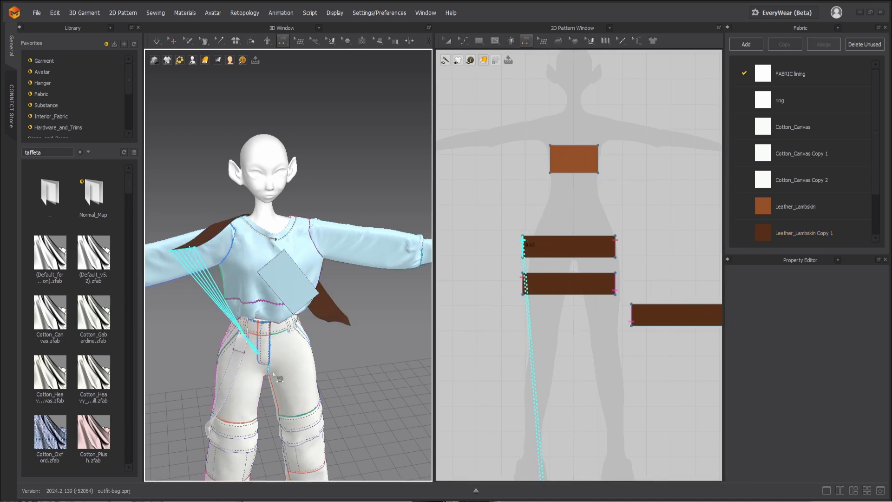
pyautogui.click(282, 260)
pyautogui.moveTo(282, 261); pyautogui.dragTo(331, 314, button='right')
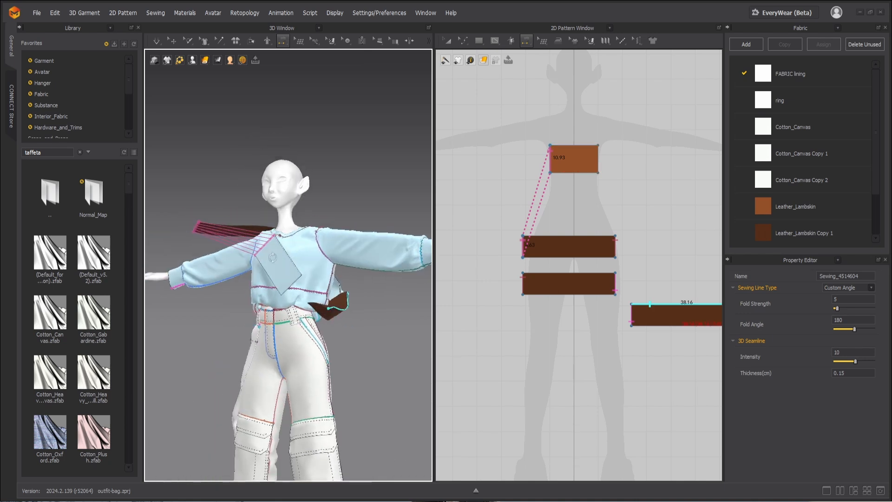
pyautogui.click(325, 309)
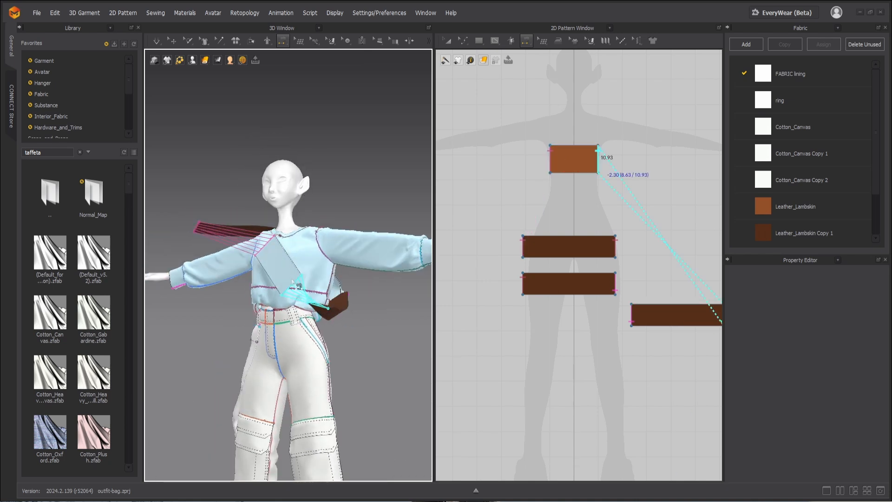
pyautogui.click(303, 282)
# Simulate the garment to close the seams between the strap ends and the leather rectangle
pyautogui.press('space')
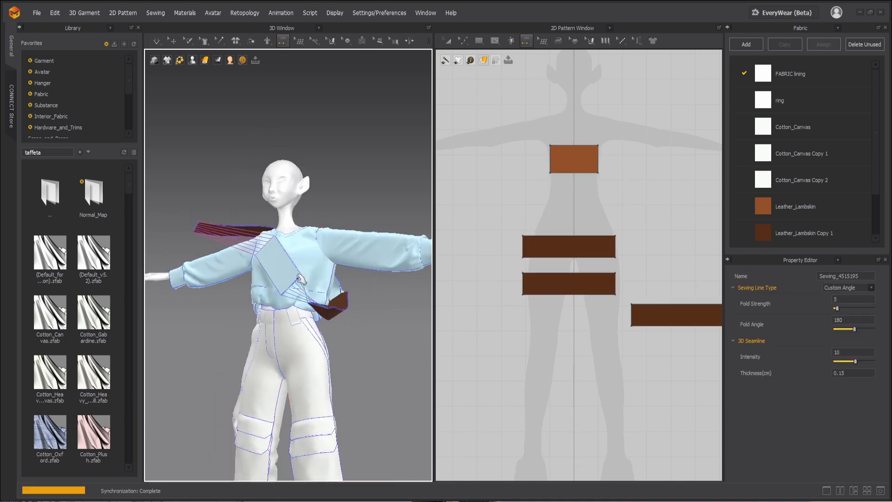
pyautogui.press('n')
pyautogui.click(294, 285)
pyautogui.moveTo(294, 288); pyautogui.dragTo(350, 326, button='right')
pyautogui.press('q')
# Set the simulation gravity to -9800.0 and briefly simulate the garment
pyautogui.rightClick(353, 314)
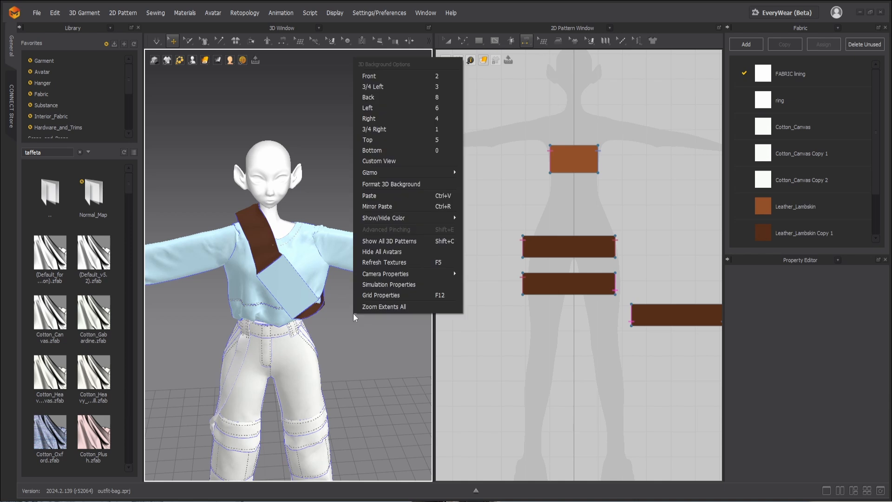
pyautogui.click(385, 285)
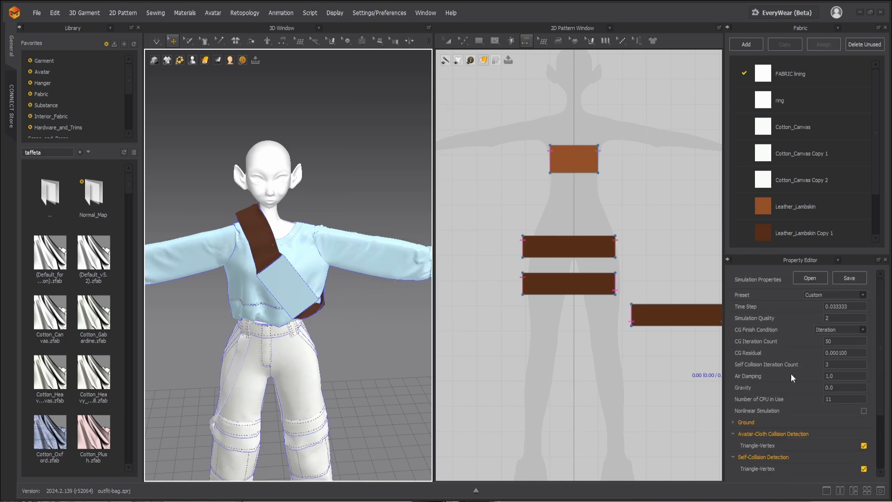
pyautogui.doubleClick(829, 387)
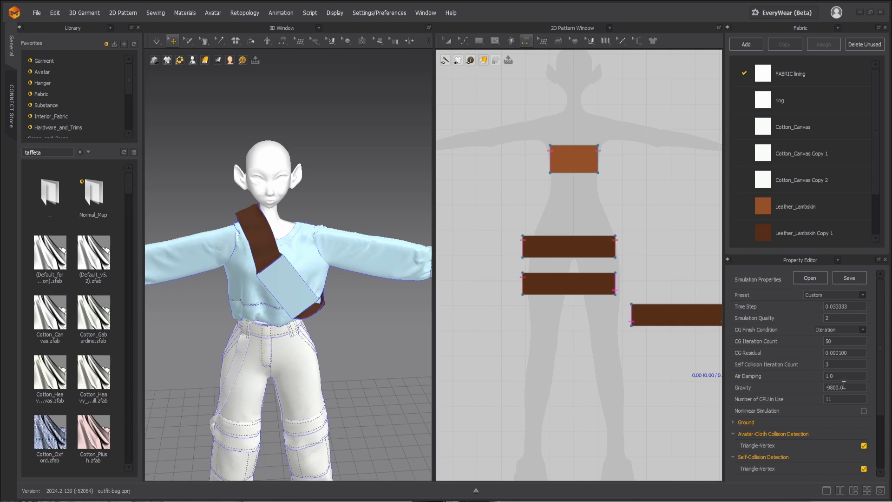
pyautogui.press('space')
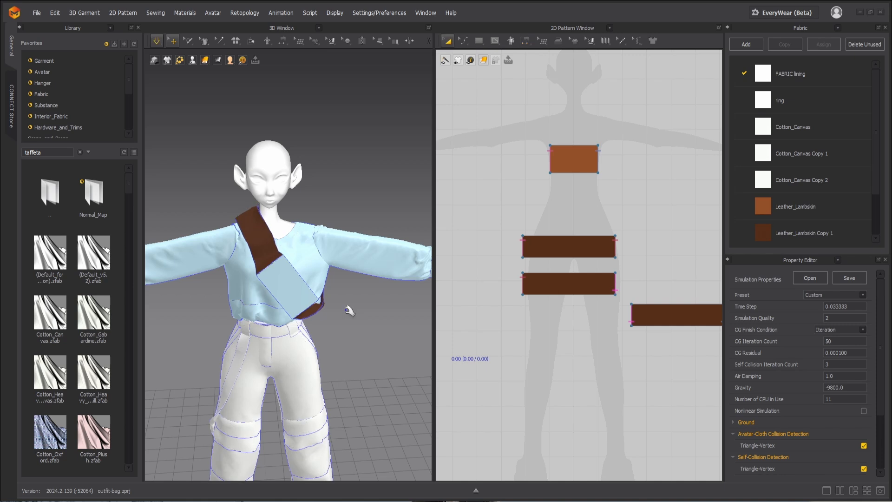
pyautogui.press('space')
# Activate the leather rectangle on the avatar's chest and toggle the simulation
pyautogui.rightClick(299, 291)
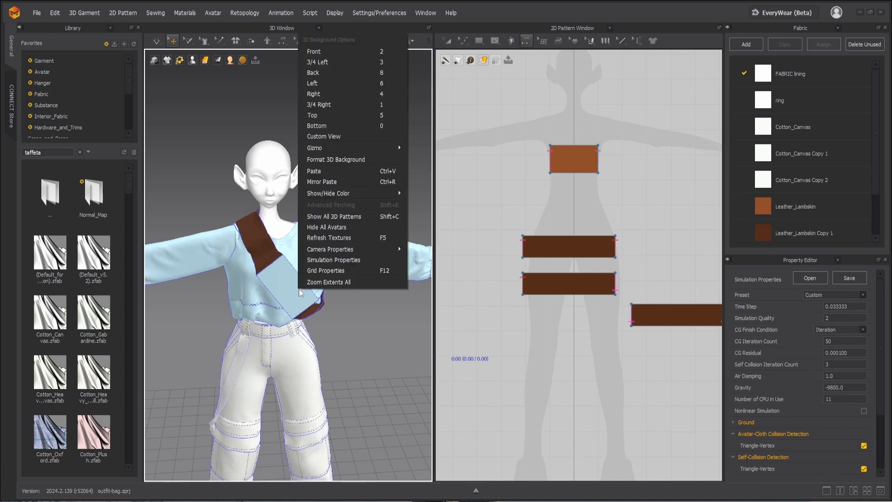
pyautogui.click(192, 209)
pyautogui.rightClick(274, 277)
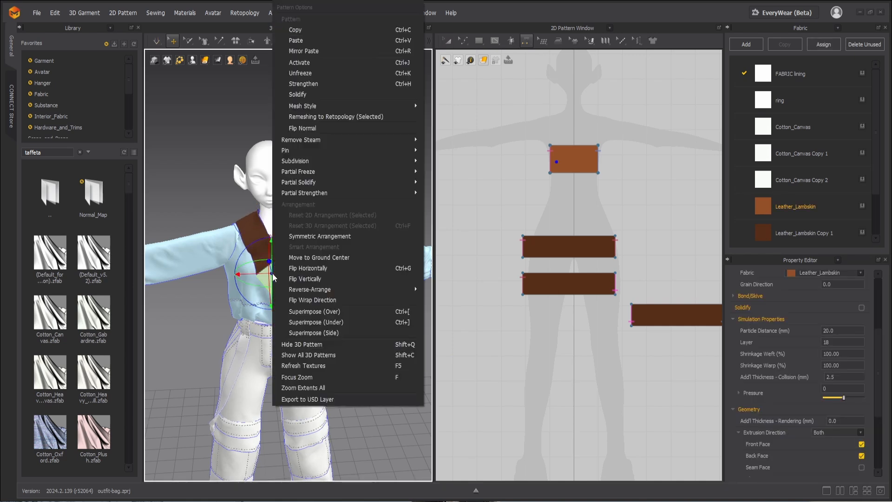
pyautogui.click(297, 63)
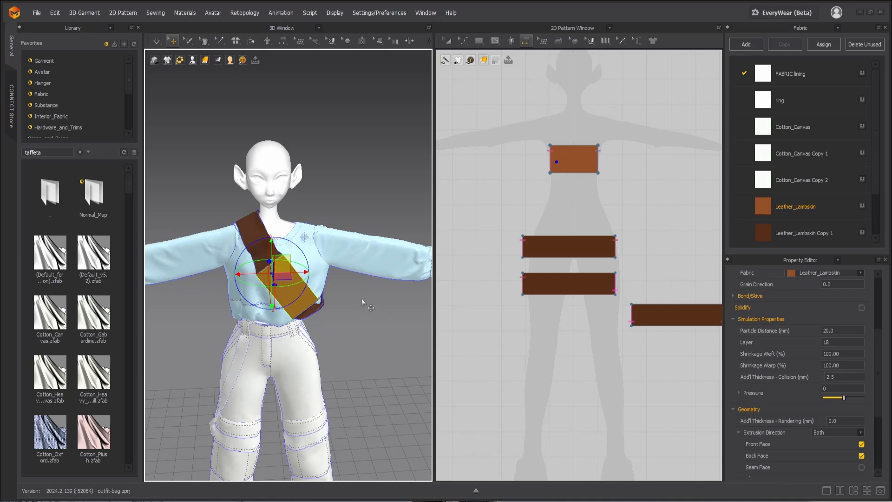
pyautogui.press('space')
# Shorten and centre the seams on both short edges of the leather rectangle to match the strap's 8.63 end width
pyautogui.scroll(3, 576, 199)
pyautogui.scroll(2, 577, 200)
pyautogui.click(523, 88)
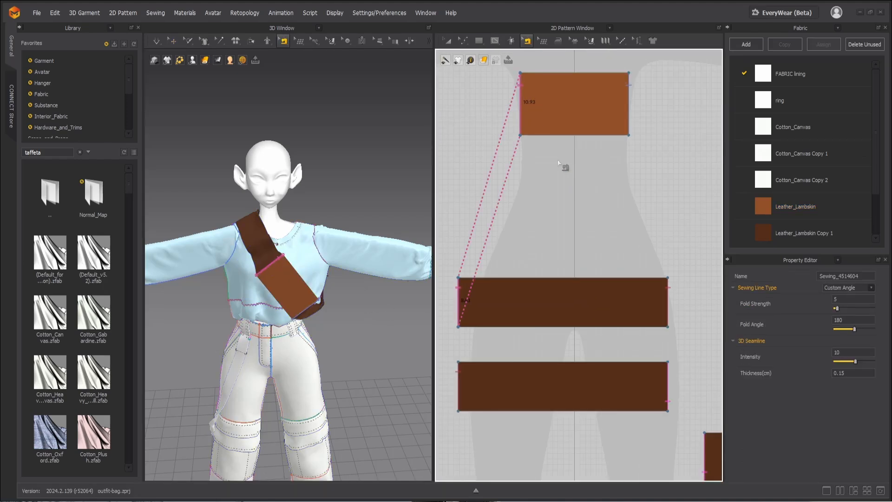
pyautogui.scroll(-2, 539, 123)
pyautogui.scroll(5, 551, 114)
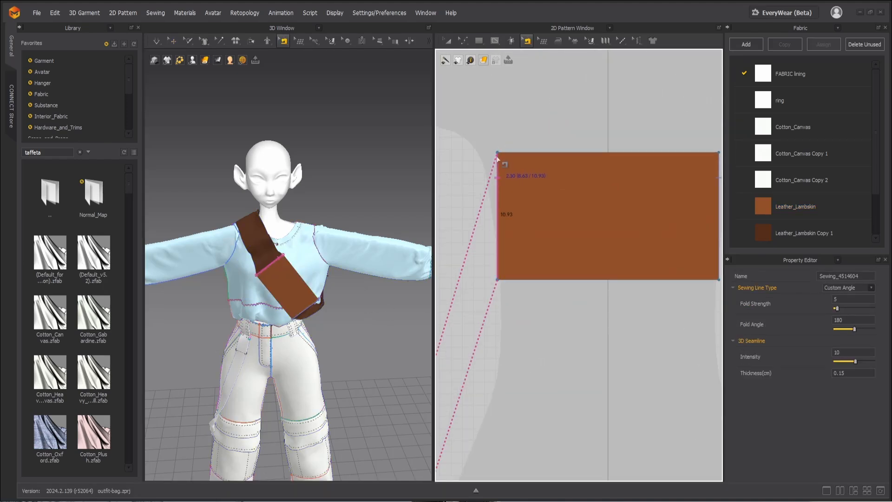
pyautogui.moveTo(497, 156); pyautogui.dragTo(502, 194)
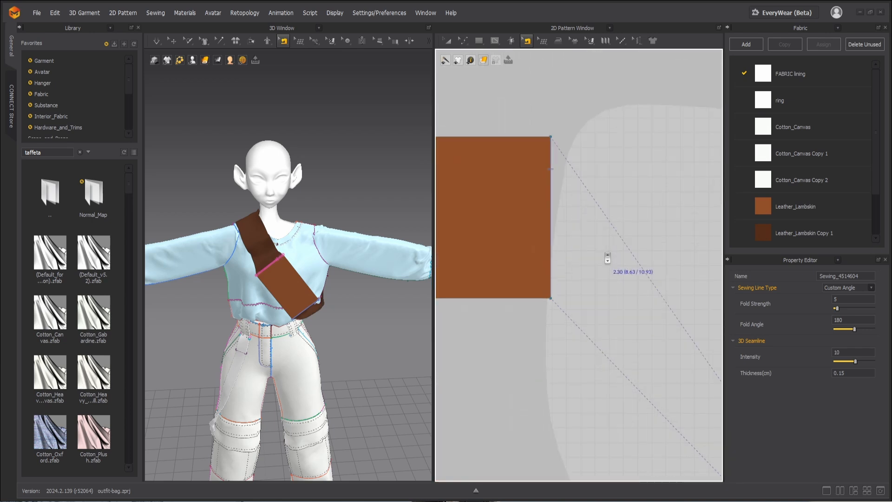
pyautogui.click(551, 189)
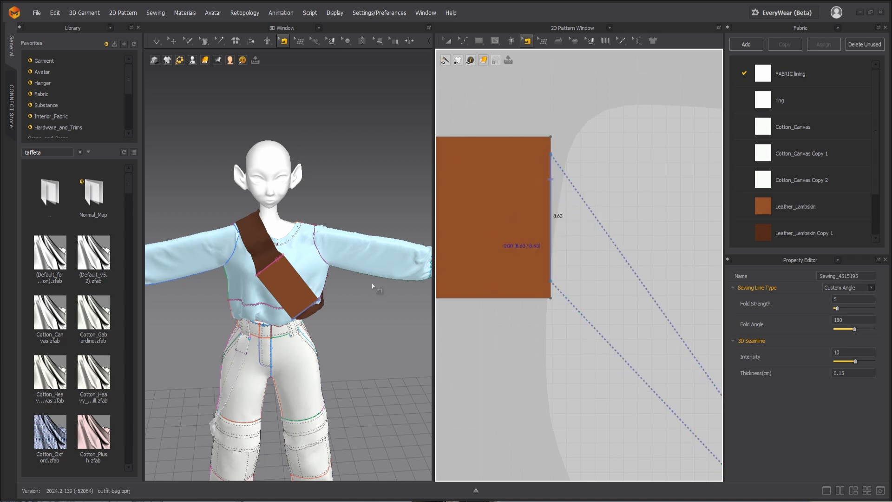
# Simulate the bag while pulling the shoulder strip and the leather rectangle into place across the avatar's chest
pyautogui.press('q')
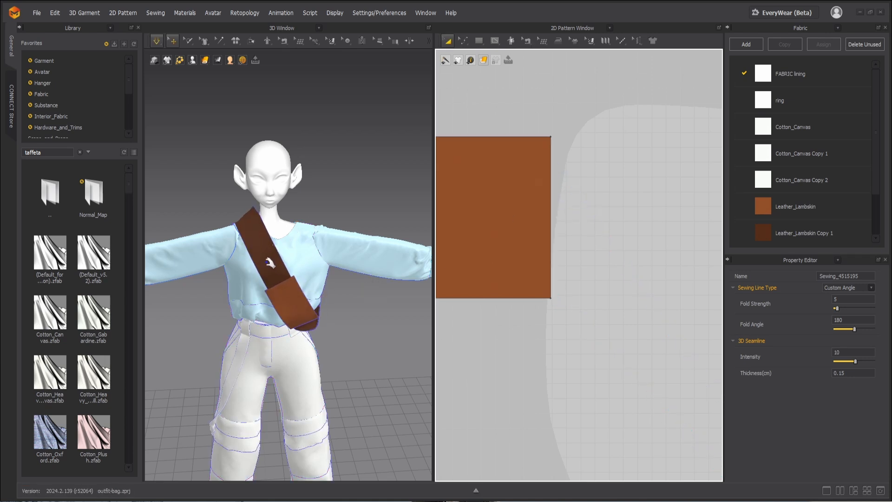
pyautogui.click(263, 256)
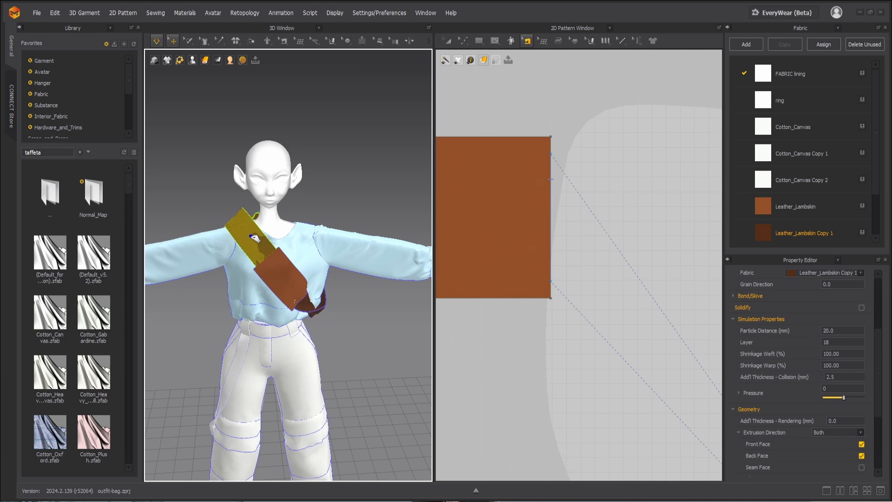
pyautogui.moveTo(251, 236); pyautogui.dragTo(250, 234)
pyautogui.moveTo(299, 281); pyautogui.dragTo(280, 295, button='right')
pyautogui.moveTo(280, 295); pyautogui.dragTo(271, 287)
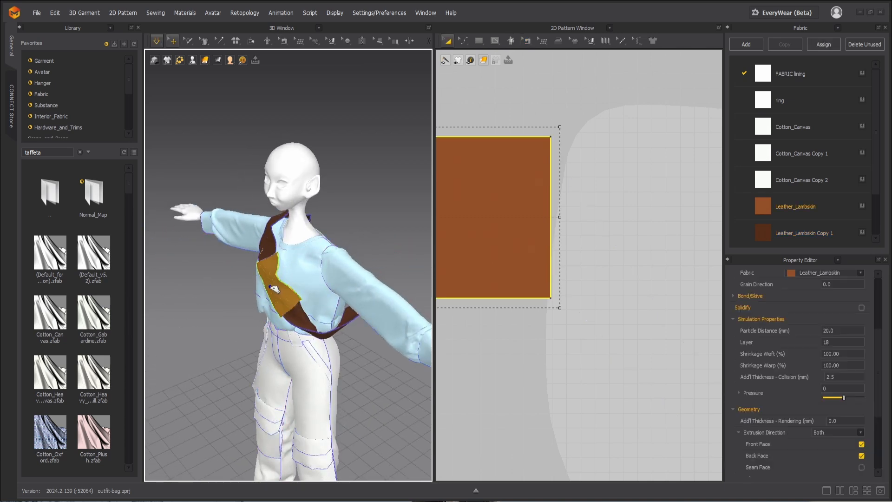
pyautogui.click(268, 246)
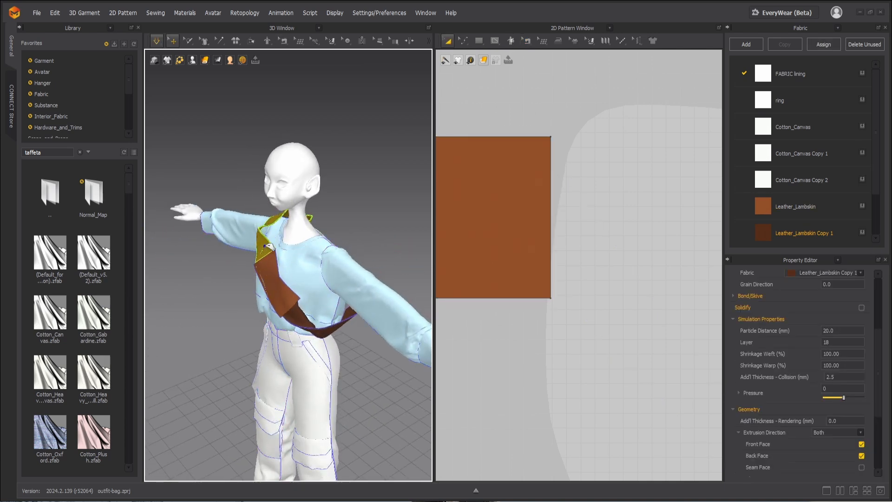
# Simulate the garment and pull the leather rectangle and shoulder strip up toward the avatar's right shoulder
pyautogui.press('b')
pyautogui.moveTo(269, 290); pyautogui.dragTo(252, 330, button='right')
pyautogui.press('space')
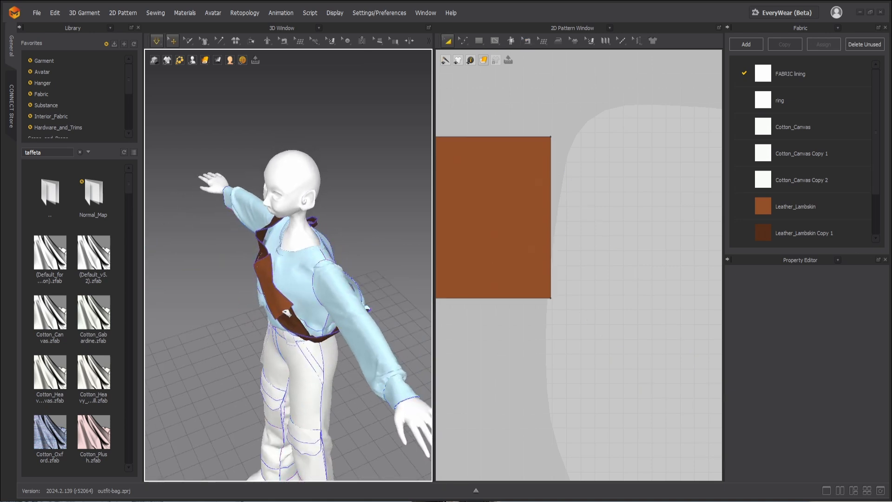
pyautogui.moveTo(285, 319); pyautogui.dragTo(258, 261)
pyautogui.click(259, 245)
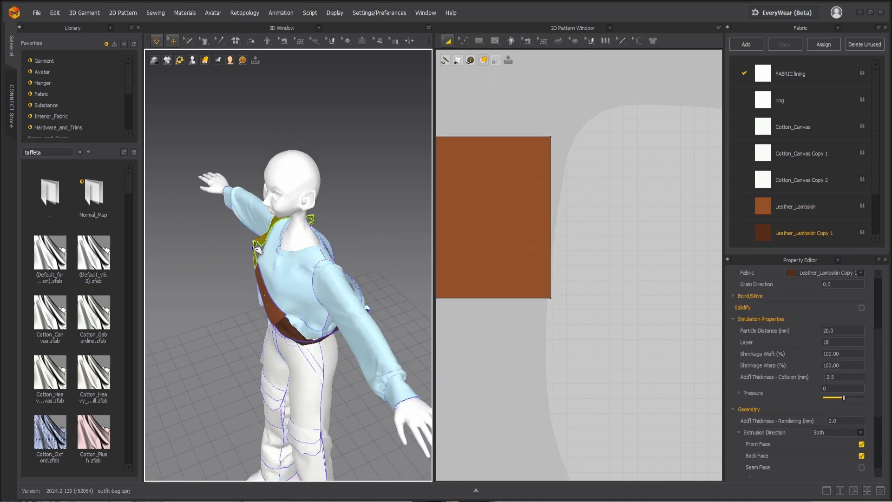
pyautogui.press('b')
pyautogui.moveTo(275, 329); pyautogui.dragTo(350, 301, button='right')
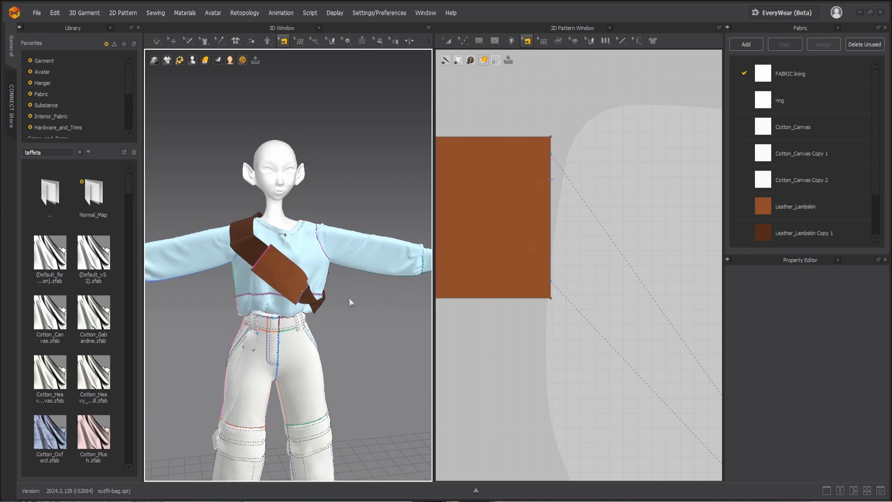
pyautogui.moveTo(317, 330); pyautogui.dragTo(287, 273, button='right')
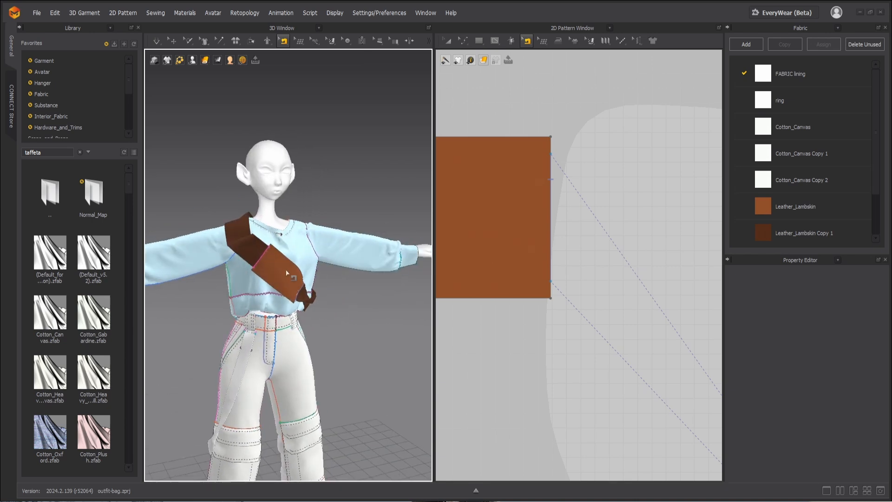
# Freeze the leather rectangle on the avatar's chest
pyautogui.press('q')
pyautogui.click(295, 264)
pyautogui.moveTo(322, 301); pyautogui.dragTo(293, 302, button='right')
pyautogui.scroll(4, 299, 308)
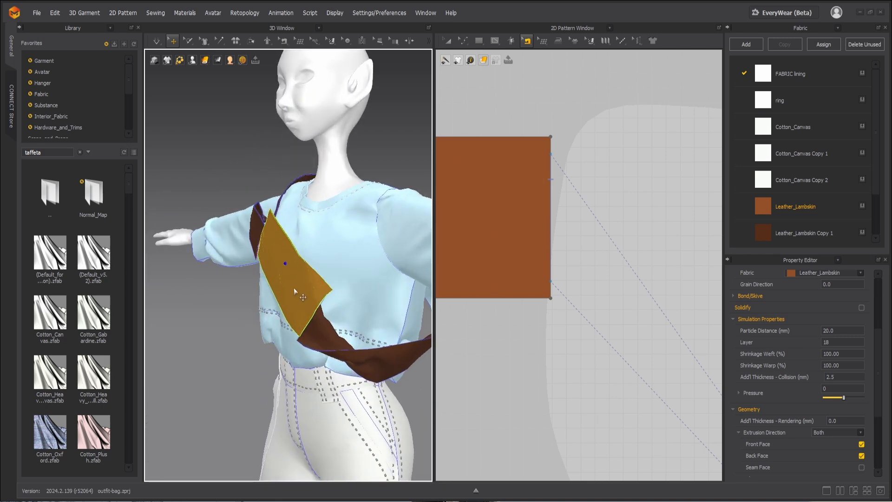
pyautogui.rightClick(295, 288)
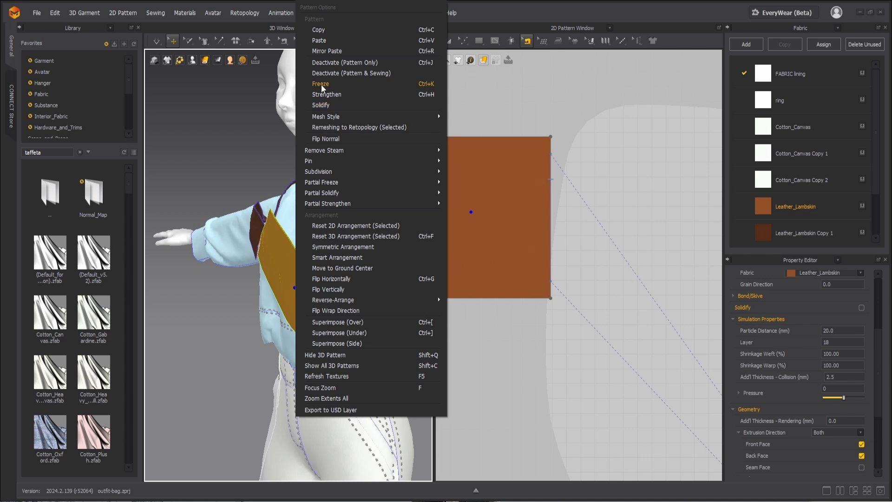
pyautogui.click(322, 85)
pyautogui.scroll(-3, 303, 282)
pyautogui.moveTo(276, 316); pyautogui.dragTo(305, 318, button='right')
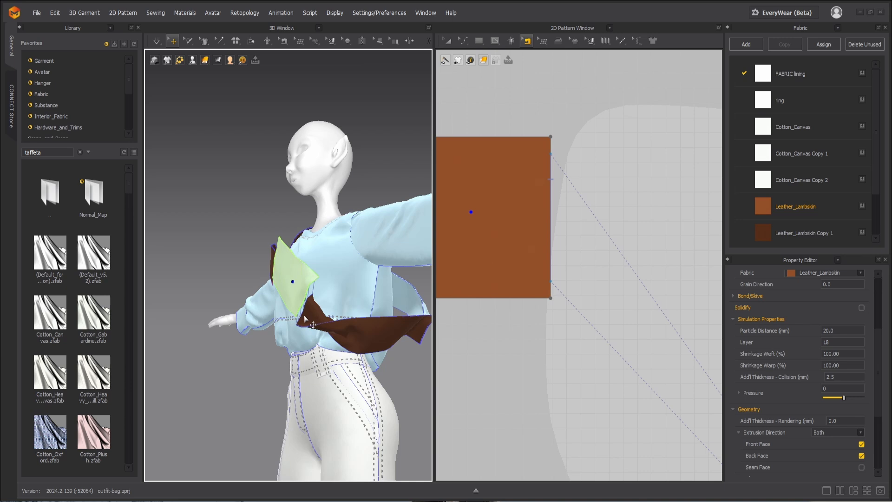
# Delete the 8.63 seam joining the leather rectangle's lower short edge to the strap strip under the avatar's arm
pyautogui.press('b')
pyautogui.click(309, 315)
pyautogui.rightClick(310, 315)
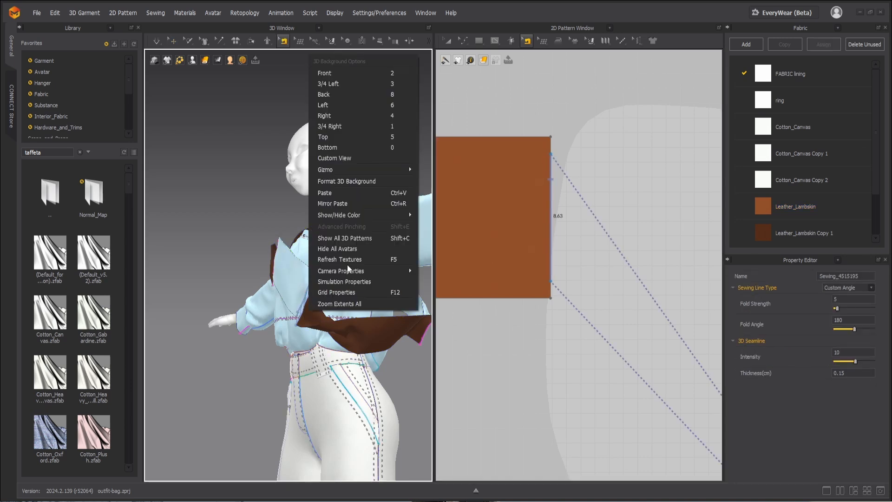
pyautogui.click(342, 238)
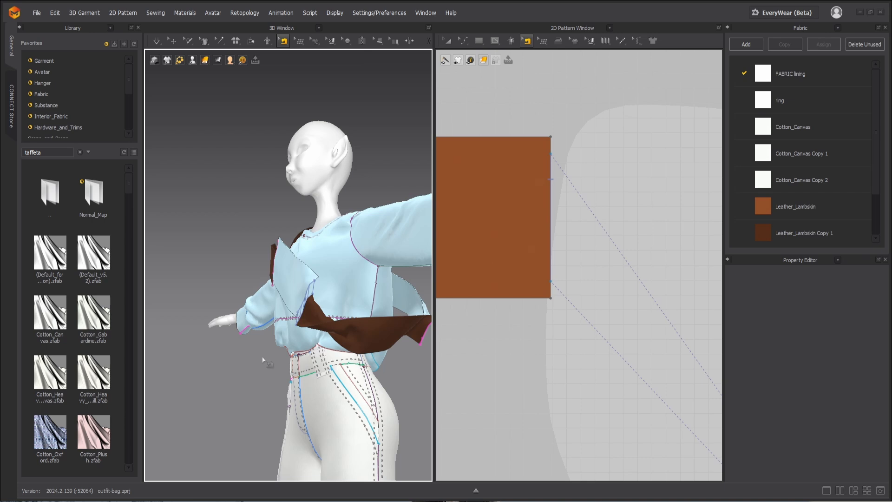
pyautogui.click(310, 302)
pyautogui.rightClick(311, 303)
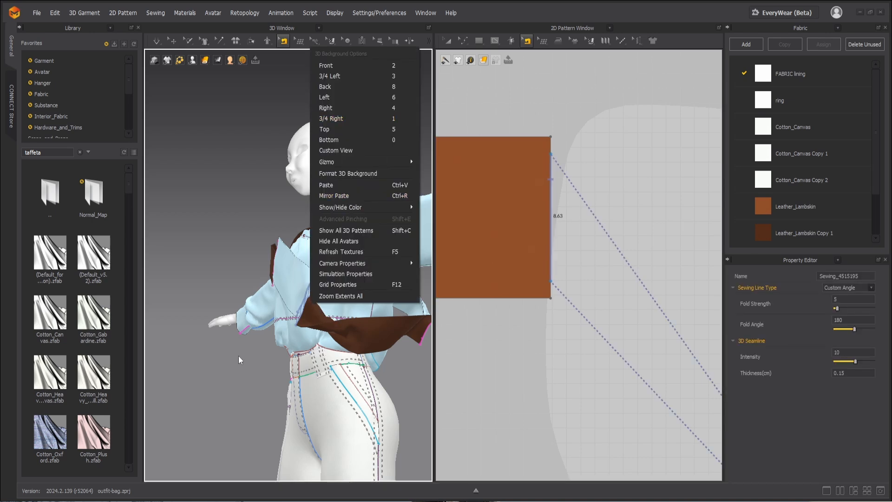
pyautogui.click(305, 311)
pyautogui.rightClick(302, 305)
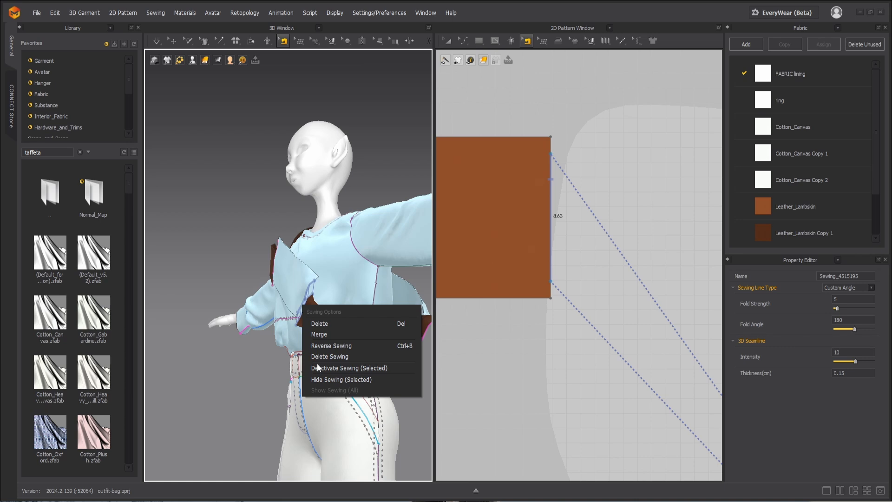
pyautogui.click(330, 348)
pyautogui.scroll(1, 329, 336)
pyautogui.moveTo(330, 336)
pyautogui.mouseDown(button='right')
pyautogui.moveTo(310, 294)
pyautogui.moveTo(313, 332)
pyautogui.mouseUp(button='right')
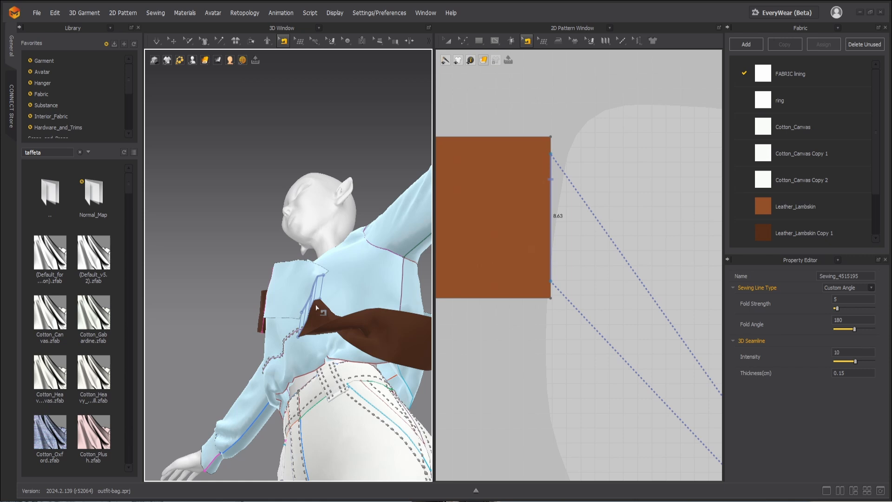
pyautogui.press('Delete')
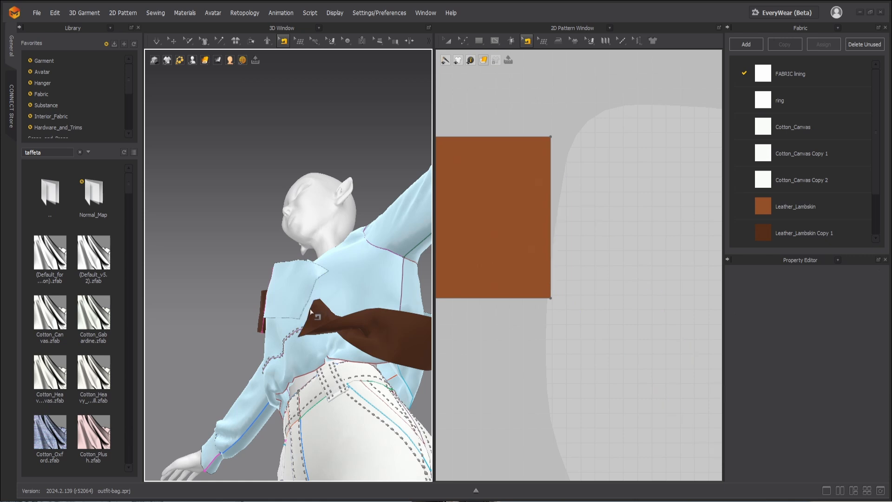
# Move the offset dark strap strip in the 2D layout above the other two strips, just beneath the bag rectangle
pyautogui.moveTo(324, 320); pyautogui.dragTo(118, 359, button='right')
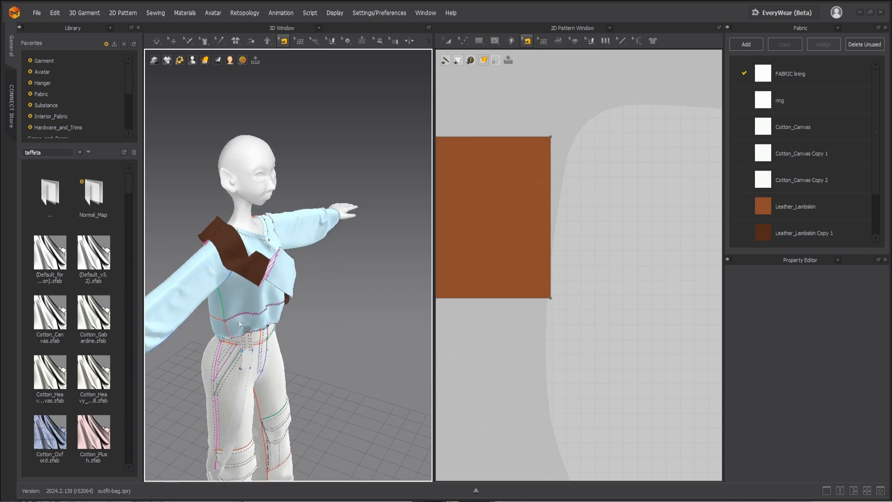
pyautogui.press('q')
pyautogui.click(241, 263)
pyautogui.scroll(-10, 595, 332)
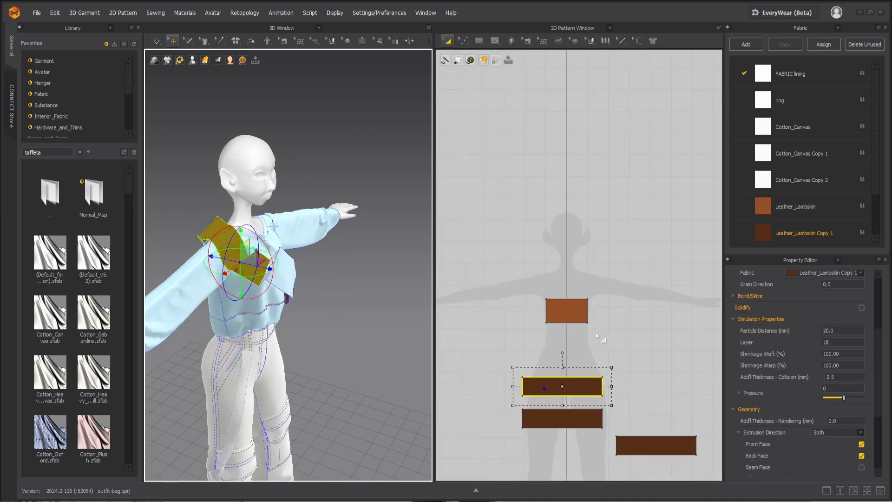
pyautogui.scroll(2, 593, 440)
pyautogui.keyDown('shift'); pyautogui.click(567, 393); pyautogui.keyUp('shift')
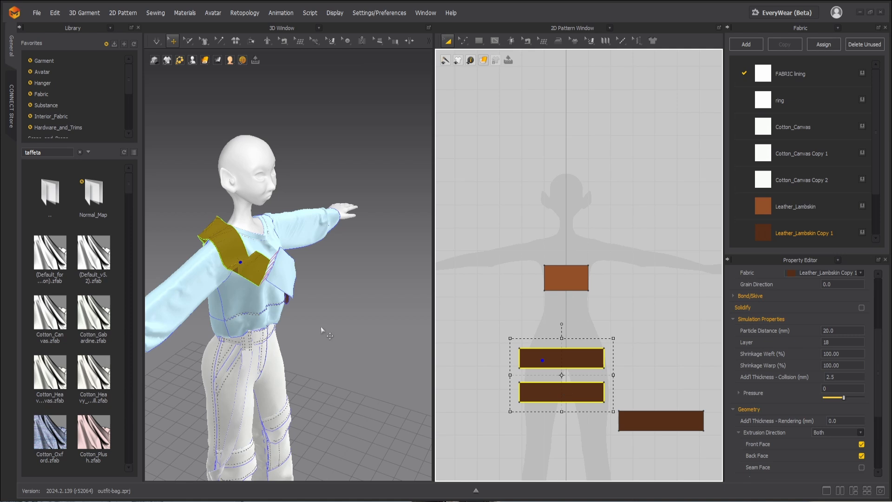
pyautogui.moveTo(320, 327); pyautogui.dragTo(238, 282, button='right')
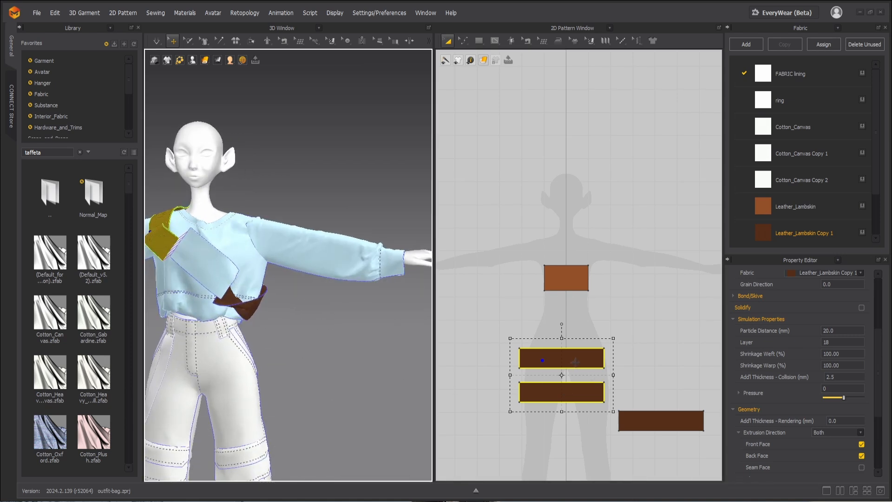
pyautogui.click(642, 421)
pyautogui.moveTo(635, 422); pyautogui.dragTo(539, 329)
# Assign the Leather_Lambskin fabric to the lowest strap strip in the 2D layout
pyautogui.click(545, 354)
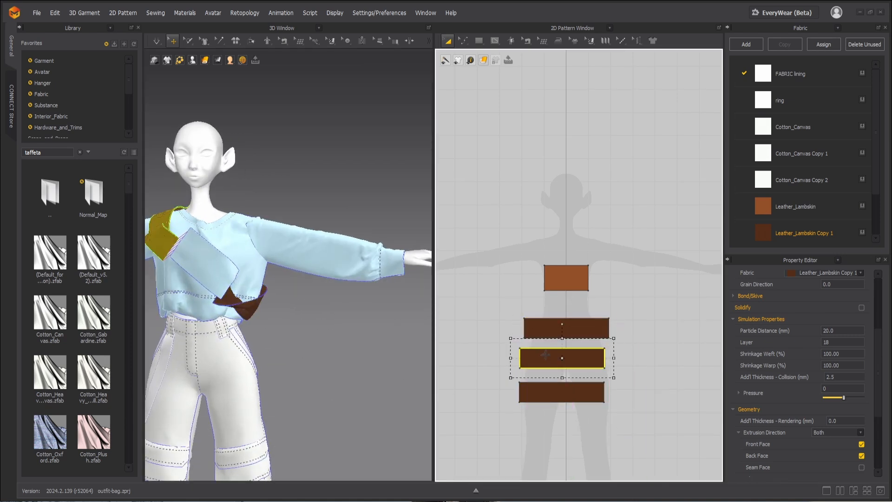
pyautogui.click(546, 327)
pyautogui.moveTo(809, 209); pyautogui.dragTo(590, 396)
# Shorten the two dark strap strips together to about 31.2 long, leaving the lighter strip out of the selection
pyautogui.keyDown('shift'); pyautogui.click(560, 358); pyautogui.keyUp('shift')
pyautogui.keyDown('shift'); pyautogui.click(554, 329); pyautogui.keyUp('shift')
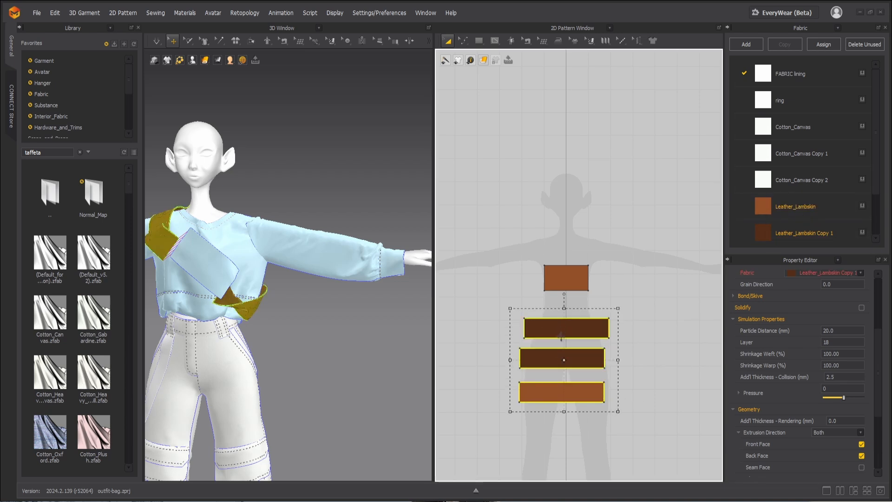
pyautogui.click(553, 332)
pyautogui.keyDown('shift'); pyautogui.click(560, 356); pyautogui.keyUp('shift')
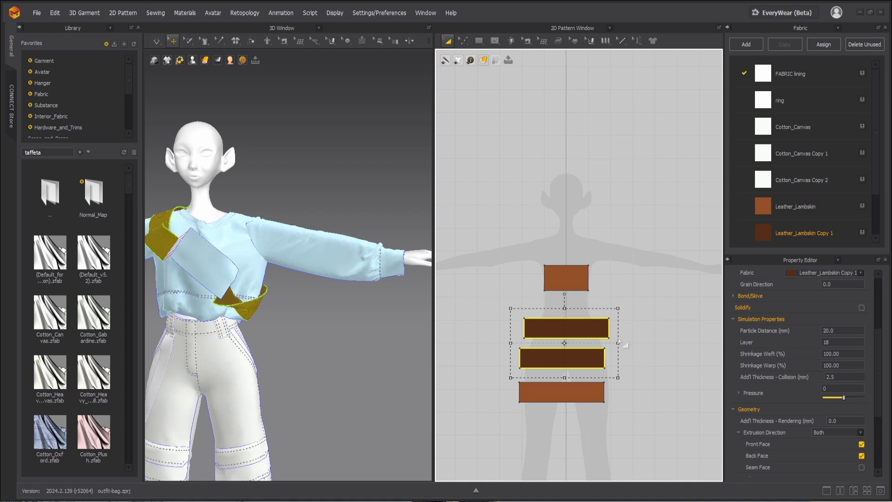
pyautogui.moveTo(619, 341); pyautogui.dragTo(603, 343)
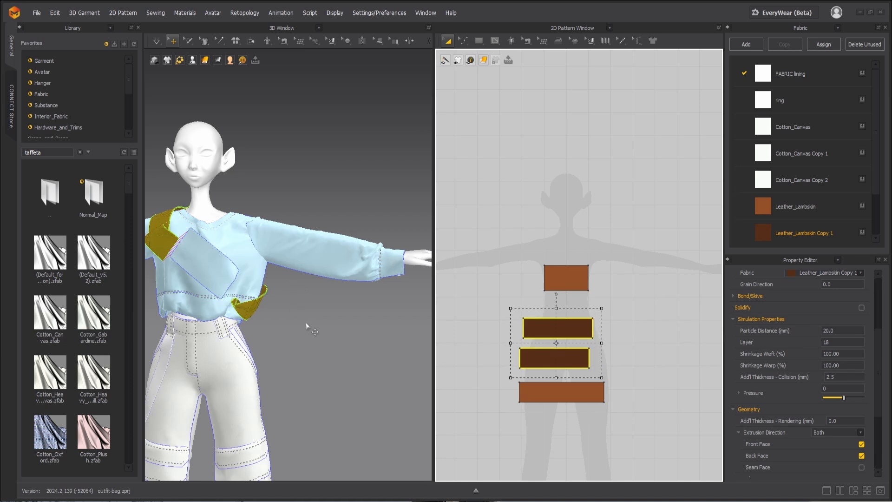
# Sew the short end of the uppermost strap strip to the leather rectangle's free lower short edge
pyautogui.scroll(5, 255, 300)
pyautogui.moveTo(241, 348); pyautogui.dragTo(294, 317, button='right')
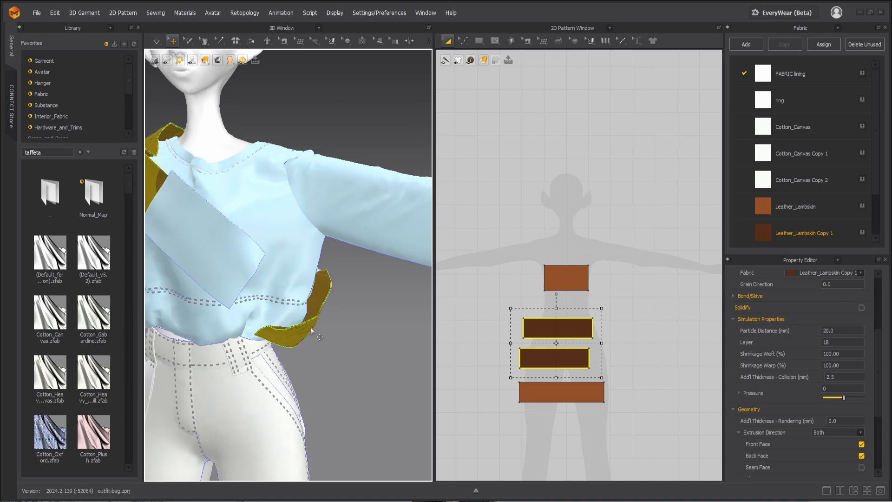
pyautogui.press('n')
pyautogui.click(288, 329)
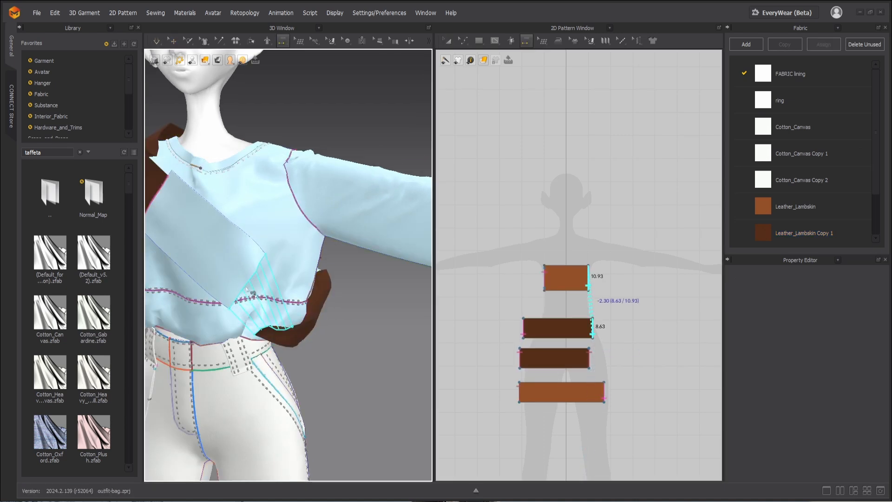
pyautogui.click(248, 287)
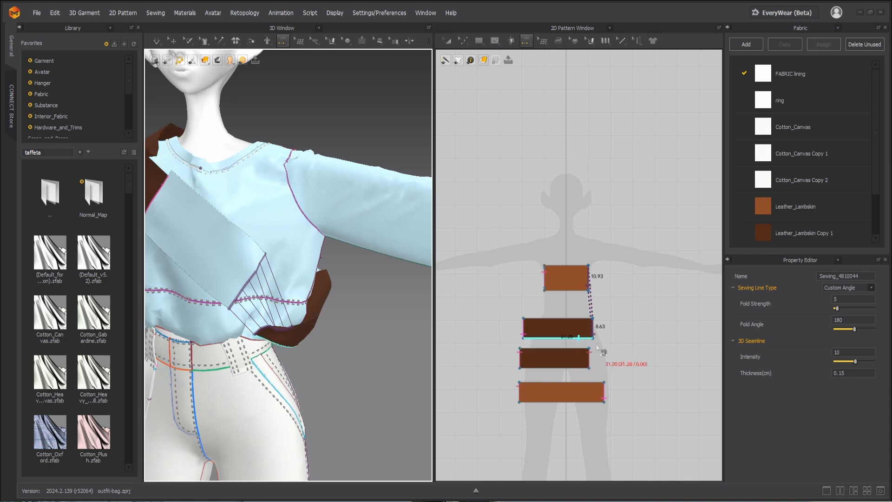
# Shorten the new seam on the leather rectangle's edge to match the strip's 8.63 end, and briefly simulate the garment
pyautogui.scroll(5, 610, 348)
pyautogui.moveTo(554, 115); pyautogui.dragTo(555, 130)
pyautogui.scroll(-2, 301, 267)
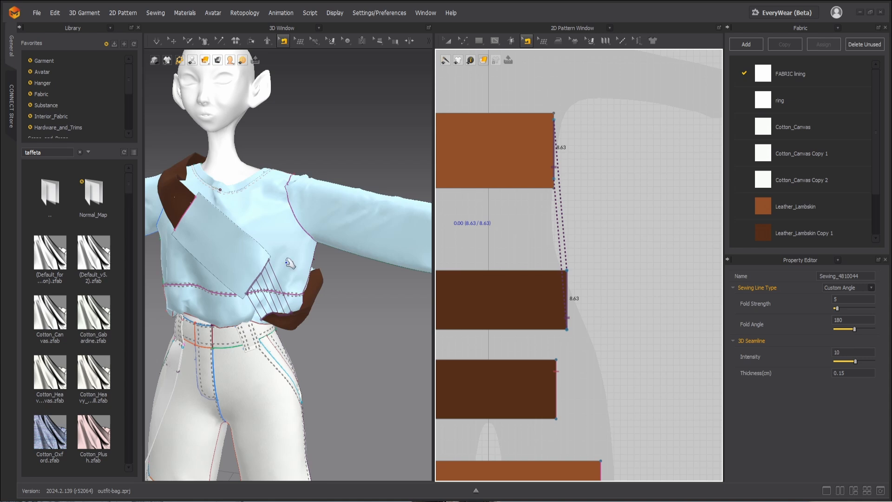
pyautogui.press('space')
pyautogui.press('space')
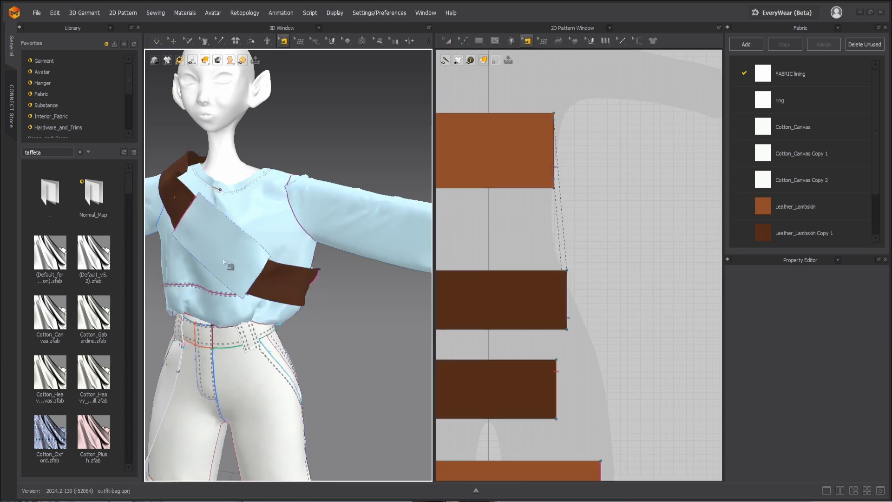
# Unfreeze the Leather_Lambskin strap strip behind the avatar's back
pyautogui.rightClick(224, 262)
pyautogui.click(311, 176)
pyautogui.scroll(-2, 232, 268)
pyautogui.moveTo(235, 270)
pyautogui.mouseDown(button='right')
pyautogui.moveTo(358, 304)
pyautogui.moveTo(241, 268)
pyautogui.mouseUp(button='right')
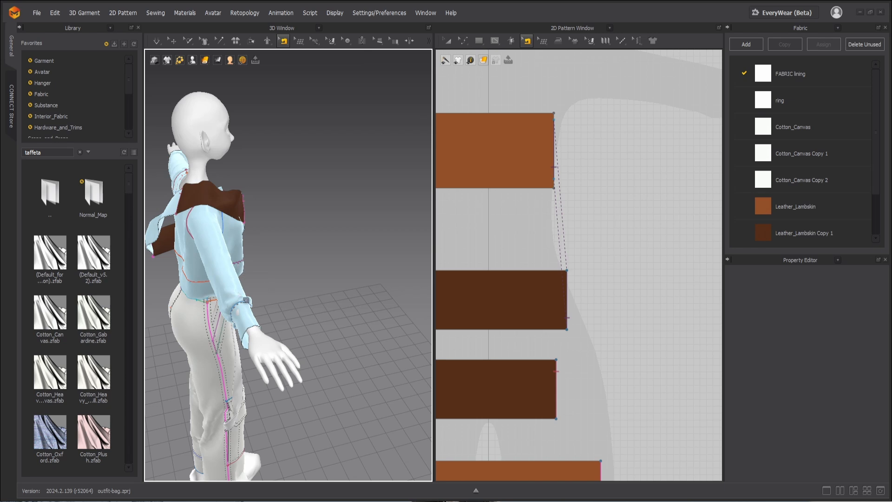
pyautogui.click(170, 217)
pyautogui.rightClick(176, 214)
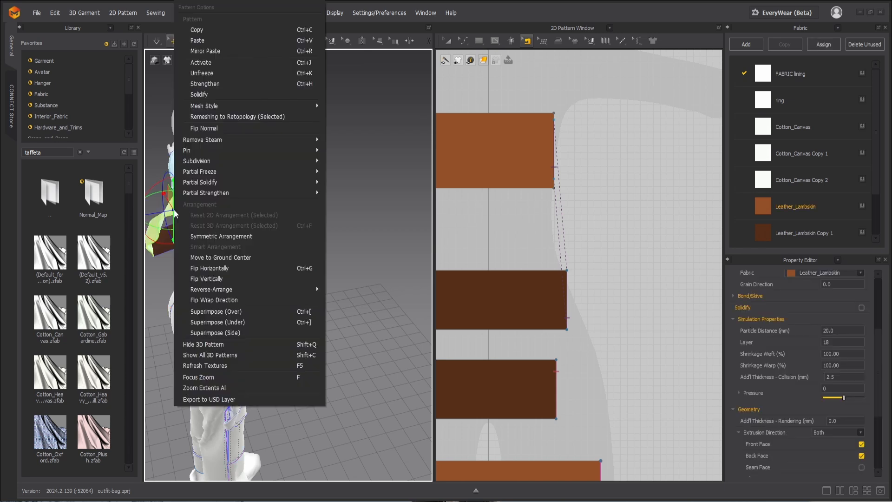
pyautogui.click(218, 73)
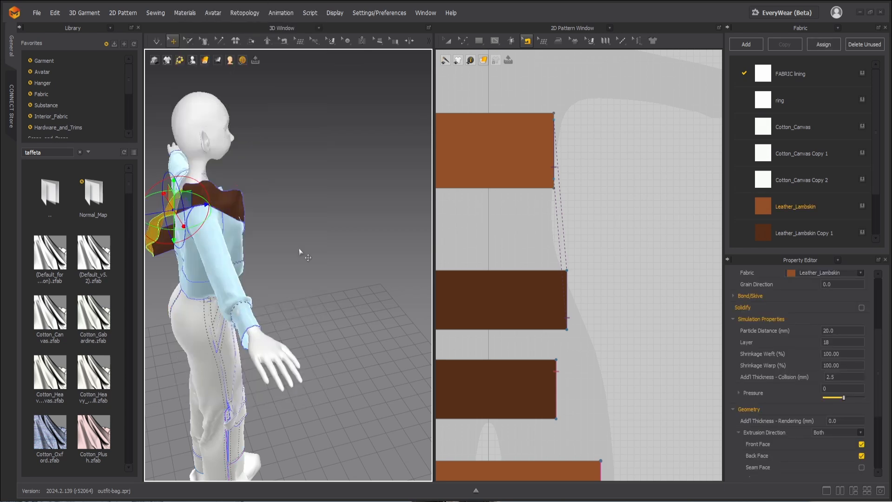
# Simulate the garment to drape the back strap strip, and check its fit from behind the avatar
pyautogui.press('space')
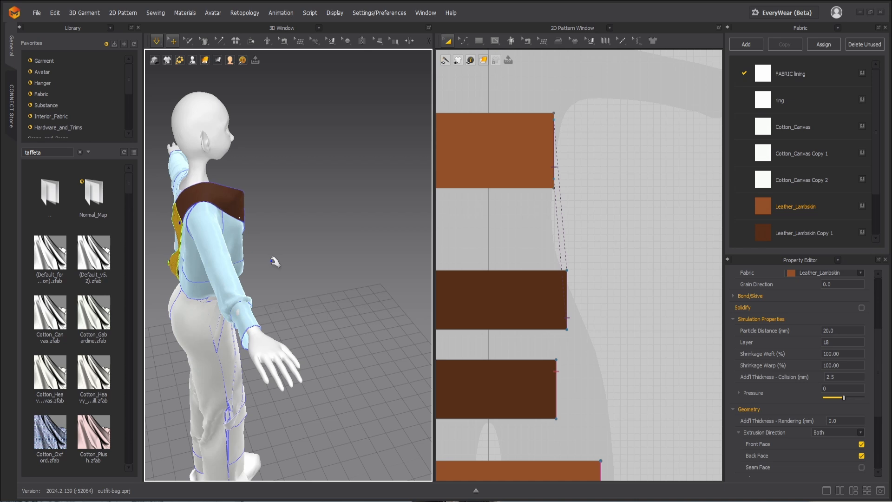
pyautogui.press('space')
pyautogui.scroll(-2, 277, 268)
pyautogui.moveTo(277, 269); pyautogui.dragTo(182, 275, button='right')
pyautogui.moveTo(248, 293); pyautogui.dragTo(270, 317, button='right')
pyautogui.scroll(-4, 574, 263)
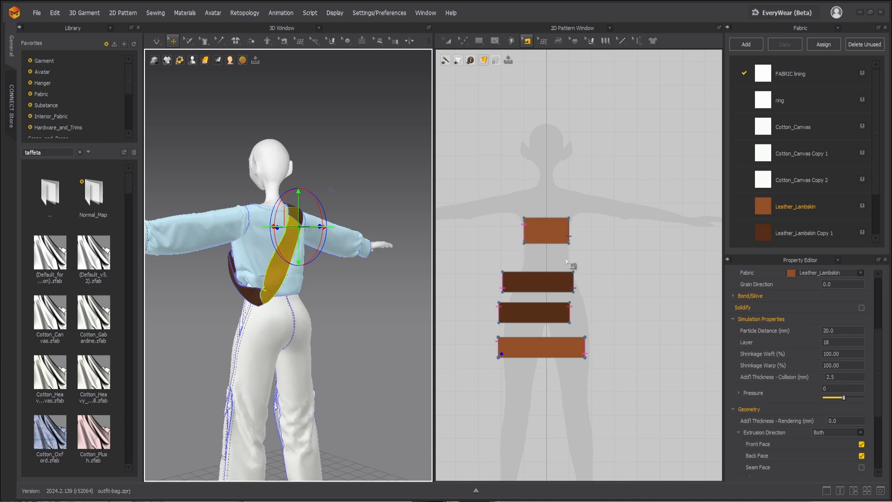
# Shorten the lighter back strap strip to nearly the length of the dark strips and simulate it against the avatar's back
pyautogui.press('a')
pyautogui.click(546, 350)
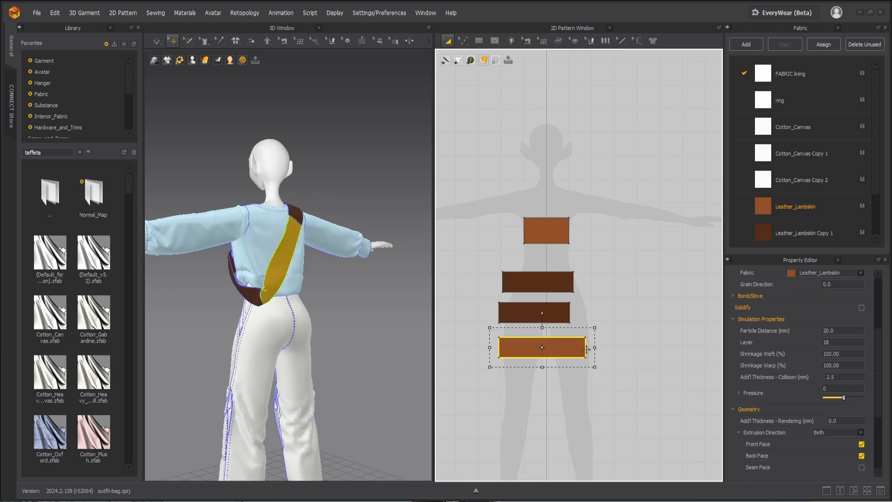
pyautogui.moveTo(577, 342); pyautogui.dragTo(576, 343)
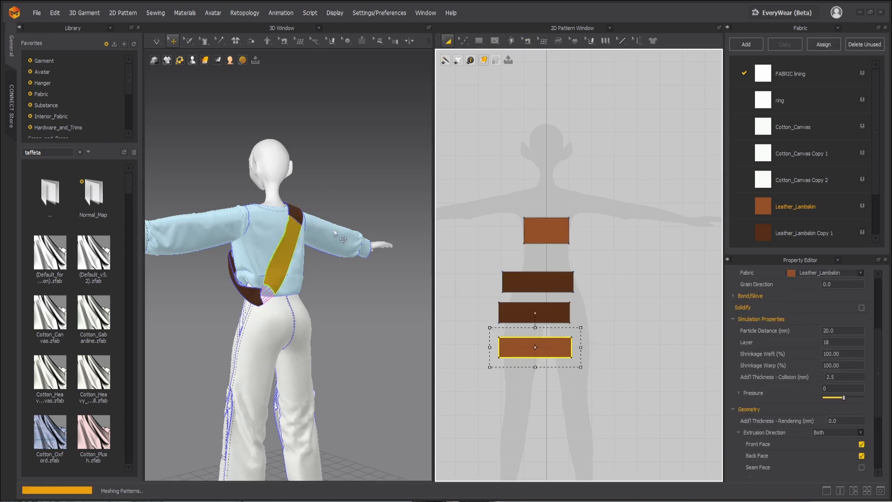
pyautogui.press('space')
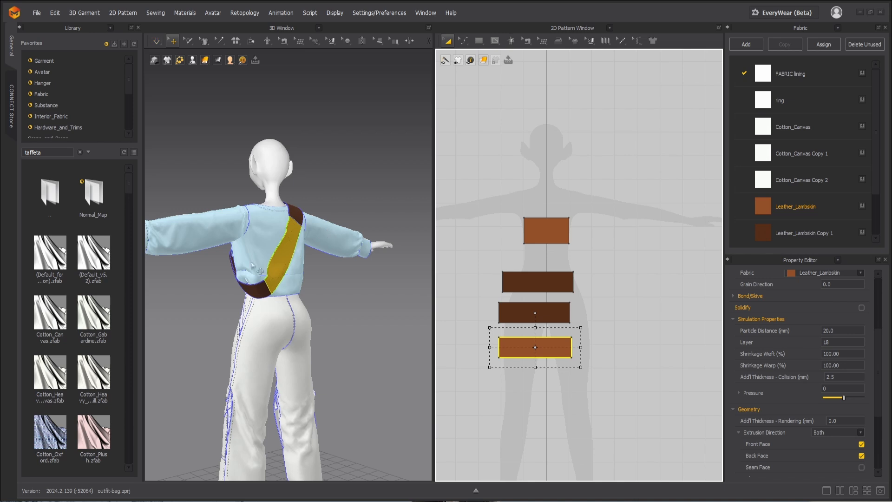
pyautogui.moveTo(328, 233); pyautogui.dragTo(267, 272, button='right')
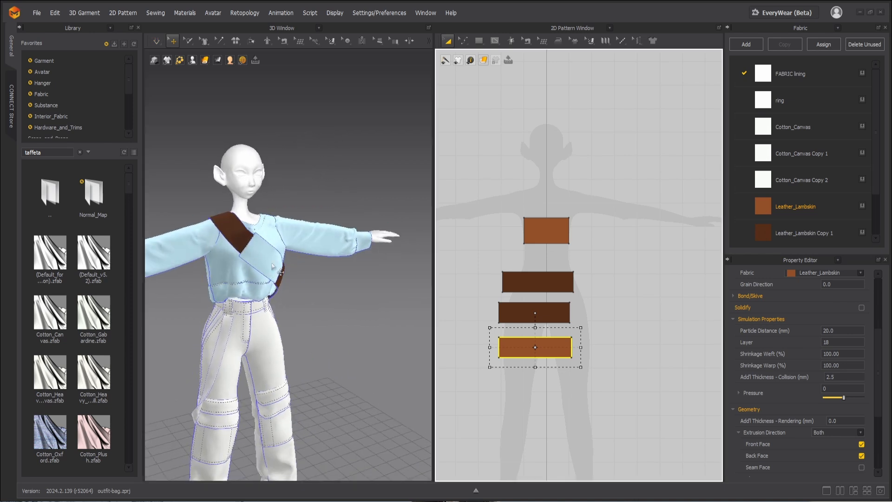
# Duplicate the brown leather bag rectangle in front of the original and place the copy's 2D pattern above it
pyautogui.click(281, 272)
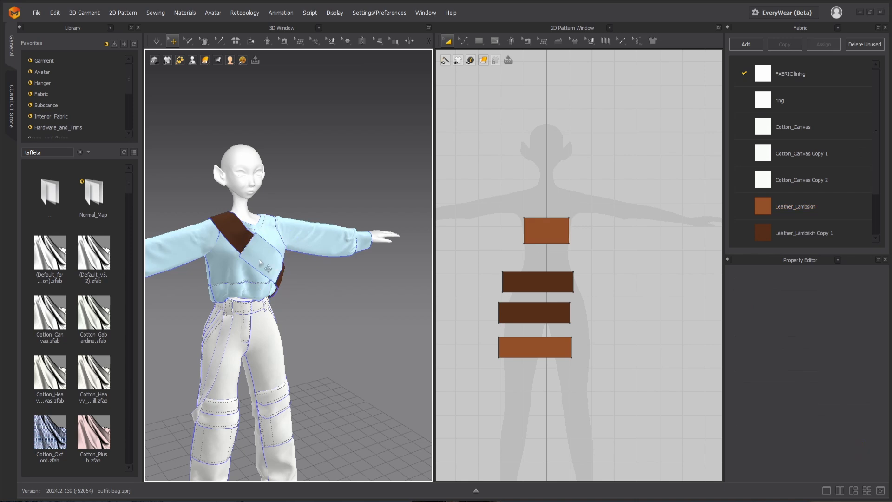
pyautogui.moveTo(306, 319)
pyautogui.mouseDown(button='right')
pyautogui.moveTo(339, 308)
pyautogui.moveTo(313, 316)
pyautogui.mouseUp(button='right')
pyautogui.scroll(2, 313, 315)
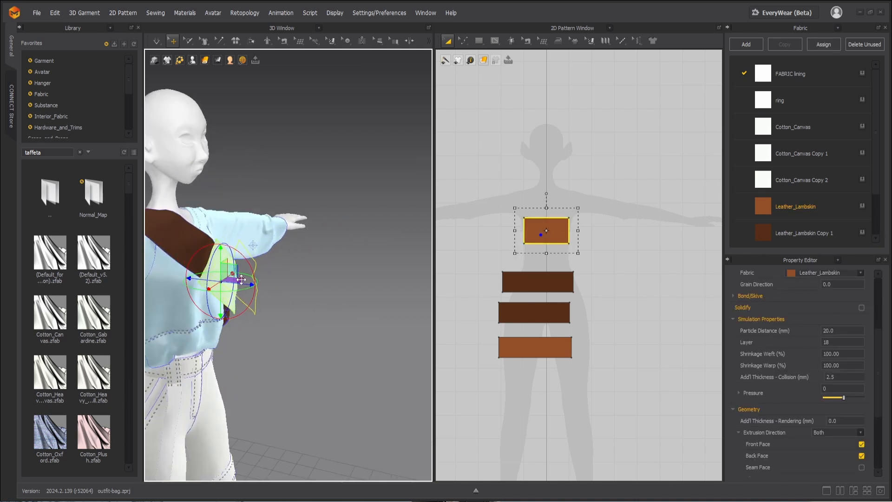
pyautogui.click(299, 336)
pyautogui.moveTo(299, 336); pyautogui.dragTo(265, 325, button='right')
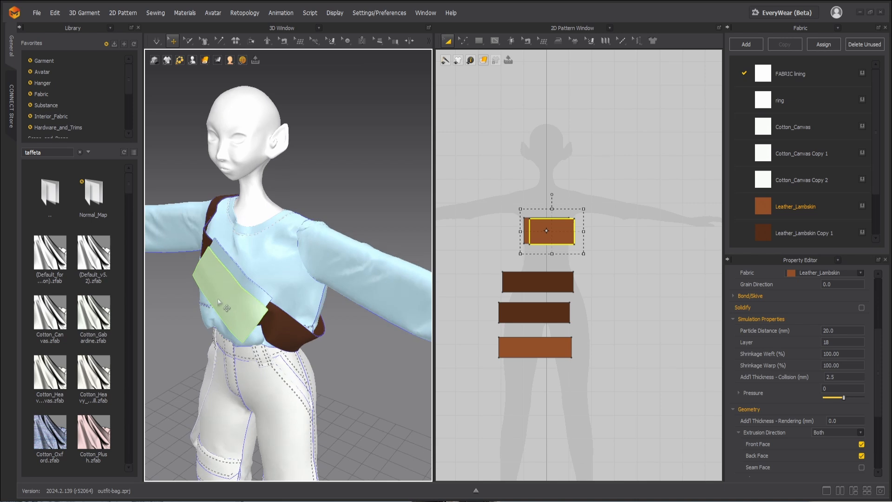
pyautogui.scroll(4, 570, 241)
pyautogui.scroll(-2, 546, 265)
pyautogui.moveTo(524, 251); pyautogui.dragTo(550, 312, button='middle')
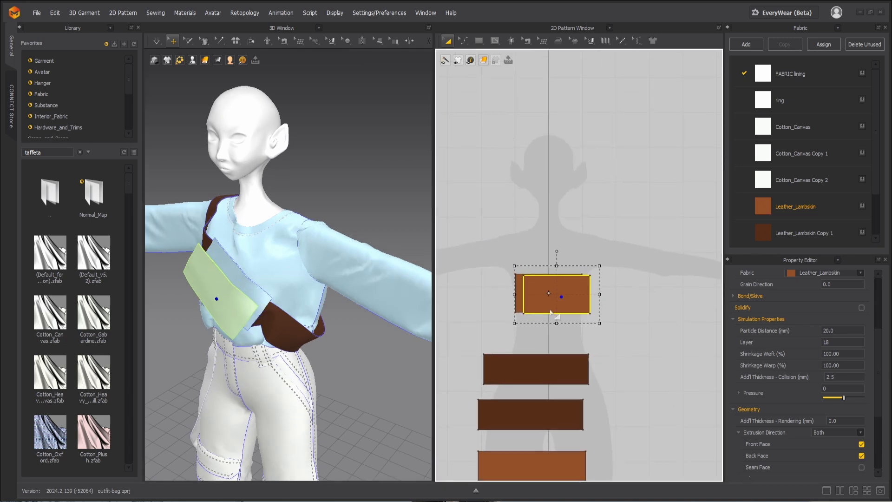
pyautogui.moveTo(548, 293); pyautogui.dragTo(544, 242)
# Assign the Leather_Lambskin Copy 2 fabric to the copied bag rectangle
pyautogui.scroll(-2, 813, 197)
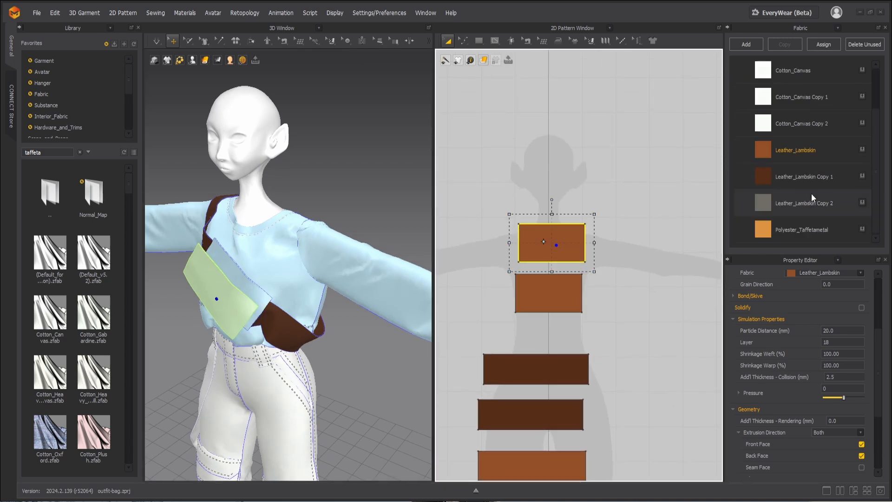
pyautogui.moveTo(813, 200); pyautogui.dragTo(529, 255)
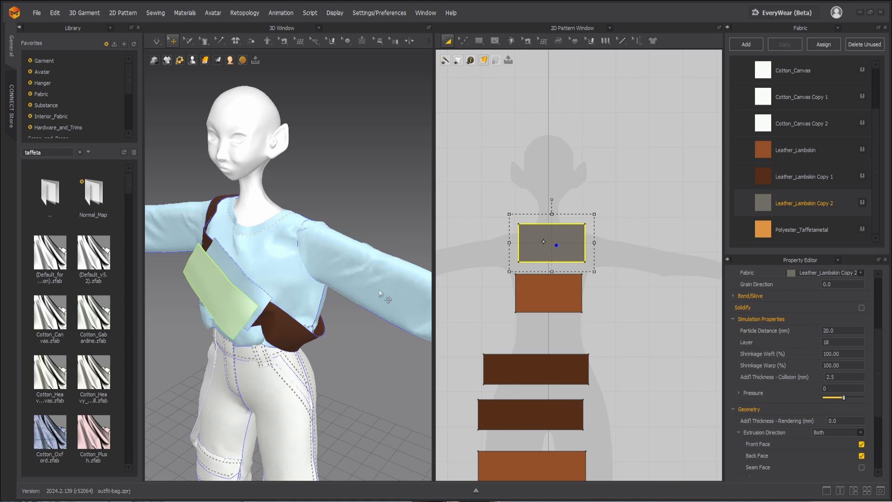
pyautogui.click(227, 284)
pyautogui.rightClick(227, 285)
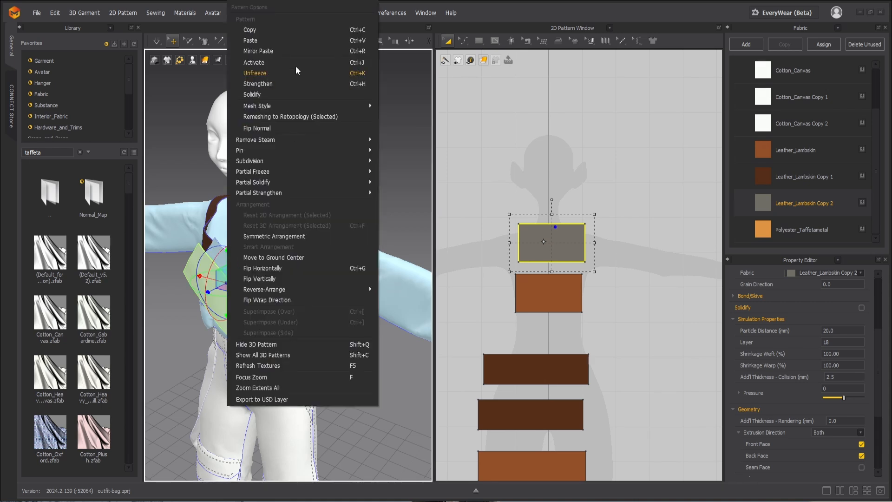
pyautogui.click(407, 227)
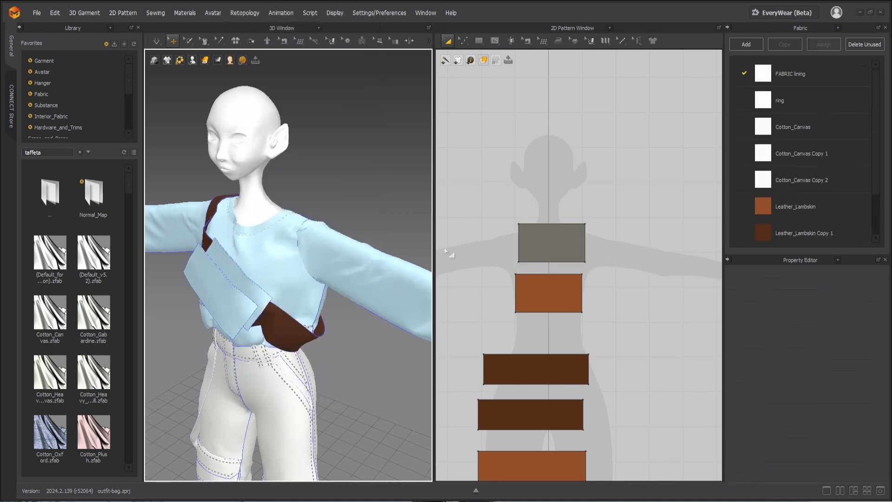
# Duplicate the grey bag rectangle above itself and narrow the copy into a side strip about 19.75 by 5.26
pyautogui.click(544, 246)
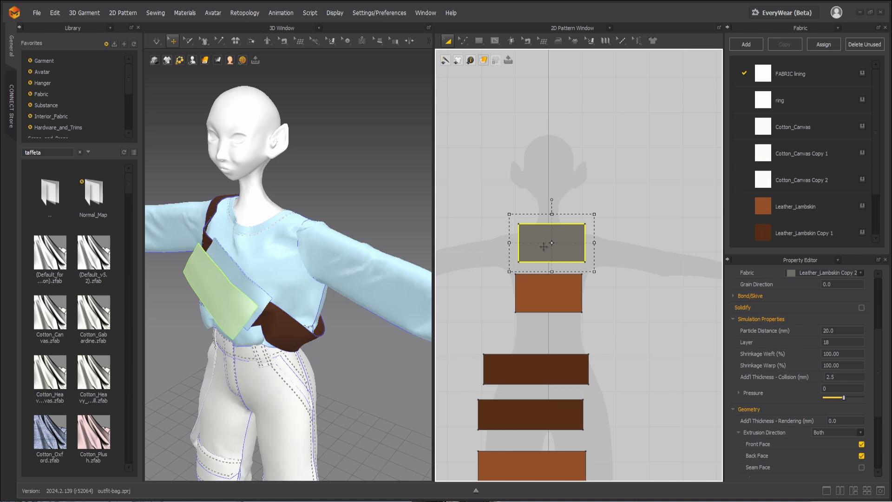
pyautogui.press('z')
pyautogui.click(540, 200)
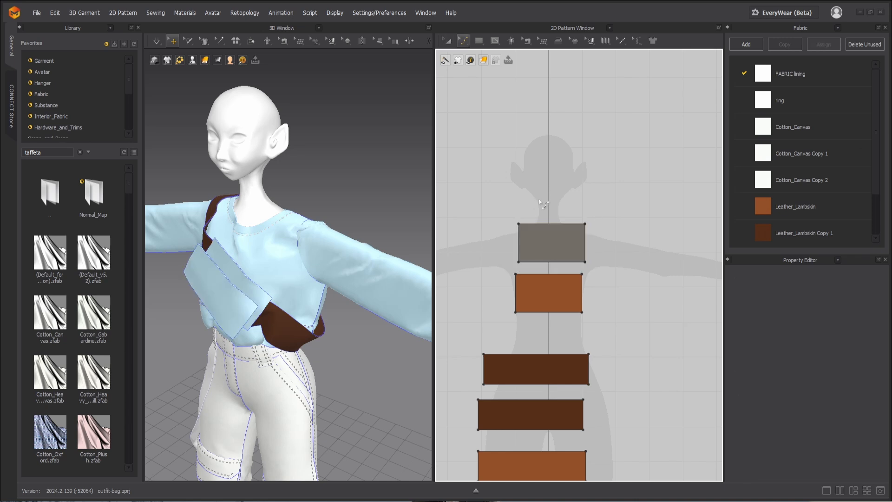
pyautogui.press('a')
pyautogui.click(567, 248)
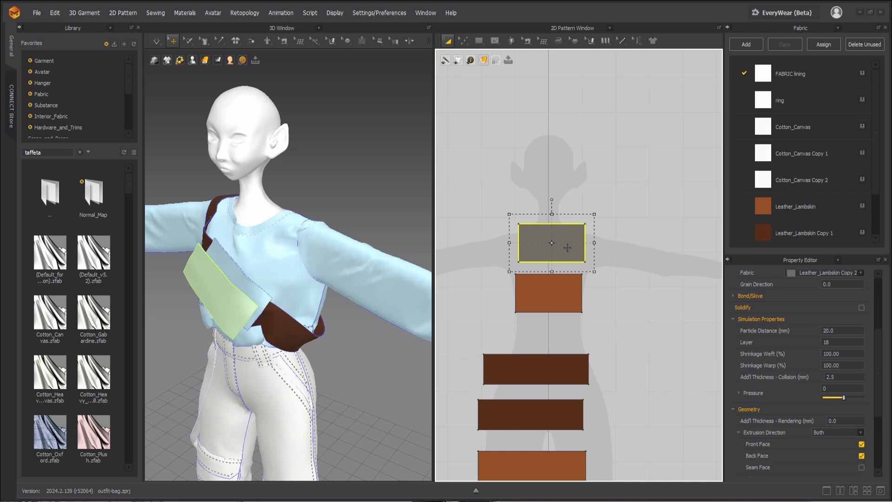
pyautogui.moveTo(573, 245); pyautogui.dragTo(541, 194)
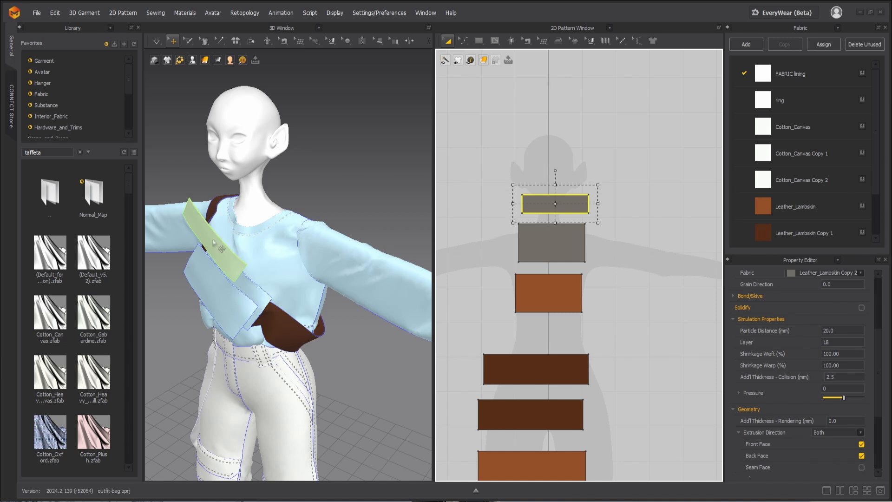
# Position the narrow grey strip in 3D above the gap between the two bag rectangles, and activate and unfreeze it
pyautogui.click(212, 239)
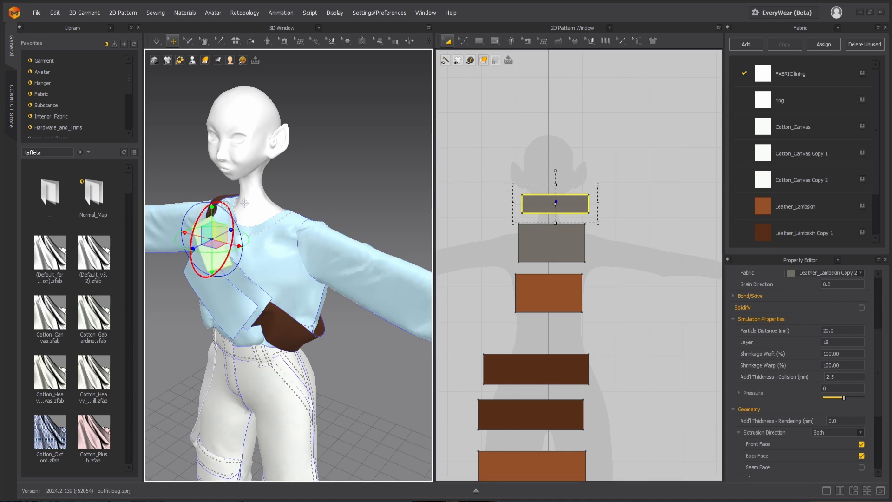
pyautogui.moveTo(194, 248); pyautogui.dragTo(206, 241)
pyautogui.rightClick(222, 259)
pyautogui.click(248, 62)
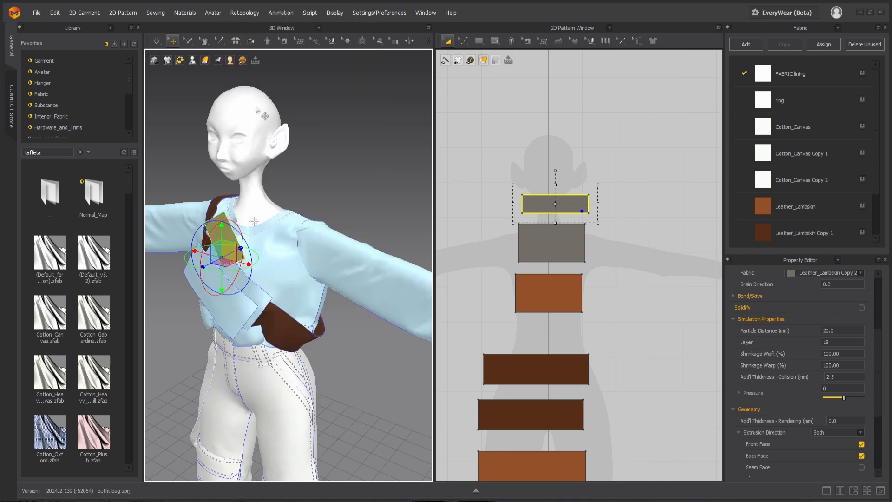
# Sew the grey strip's long edges to the top edges of the grey and brown bag rectangles, and simulate briefly
pyautogui.press('n')
pyautogui.click(215, 247)
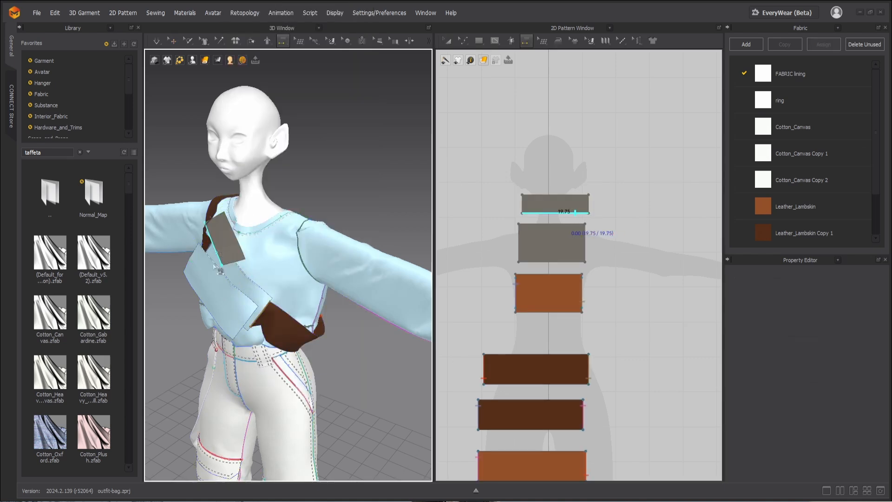
pyautogui.click(244, 294)
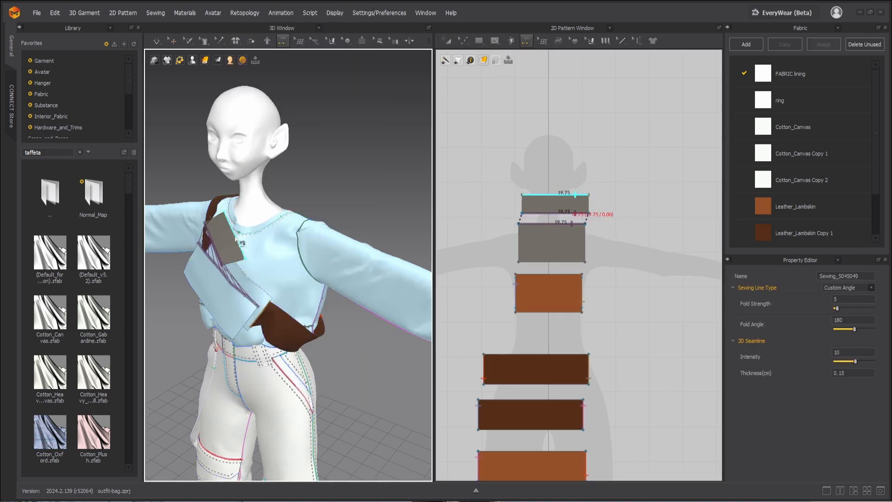
pyautogui.click(240, 245)
pyautogui.click(260, 287)
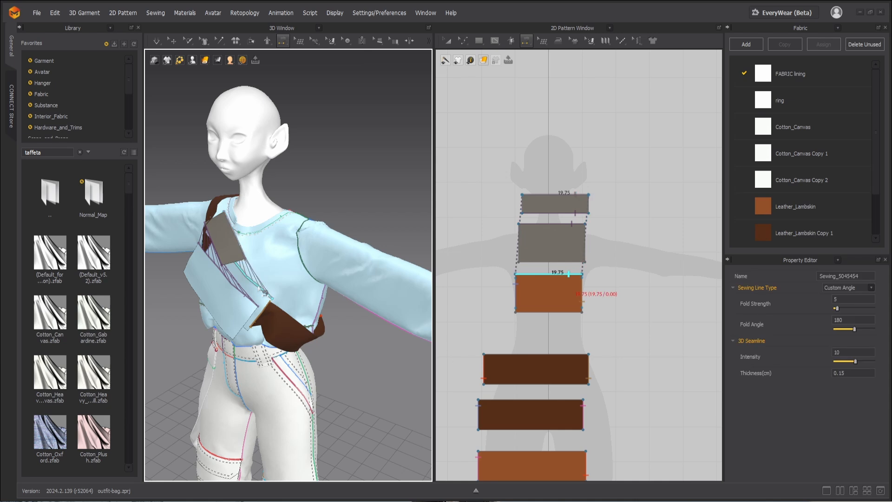
pyautogui.press('space')
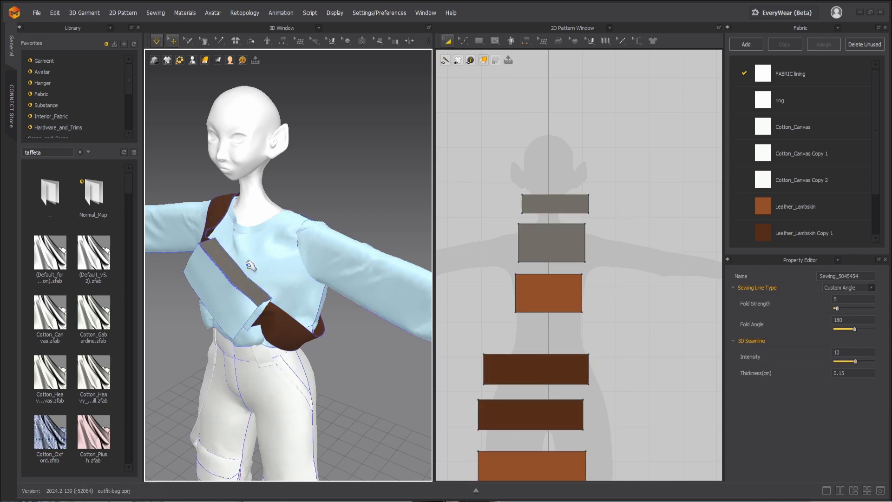
pyautogui.press('space')
# Duplicate the sewn grey strip and place the copy near the underside of the bag in 3D
pyautogui.click(246, 275)
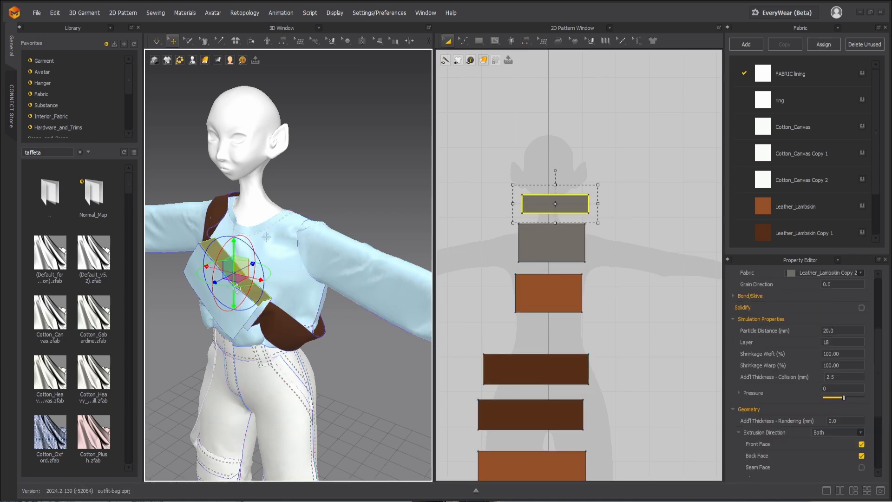
pyautogui.hotkey('ctrl', 'c')
pyautogui.hotkey('ctrl', 'v')
pyautogui.click(226, 321)
pyautogui.moveTo(226, 321); pyautogui.dragTo(323, 255, button='right')
pyautogui.moveTo(324, 256); pyautogui.dragTo(295, 271)
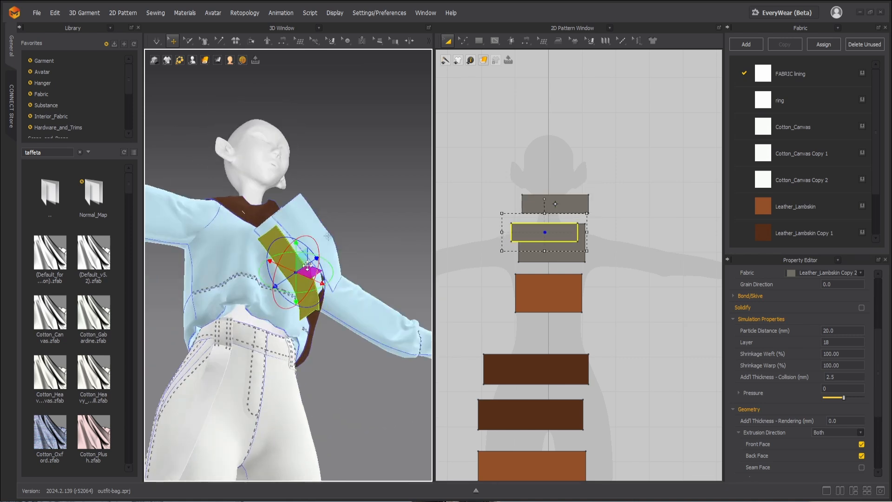
# Reposition the copied grey strip in 3D so it sits below the open lower edges of the bag rectangles
pyautogui.moveTo(300, 240); pyautogui.dragTo(274, 296)
pyautogui.rightClick(297, 274)
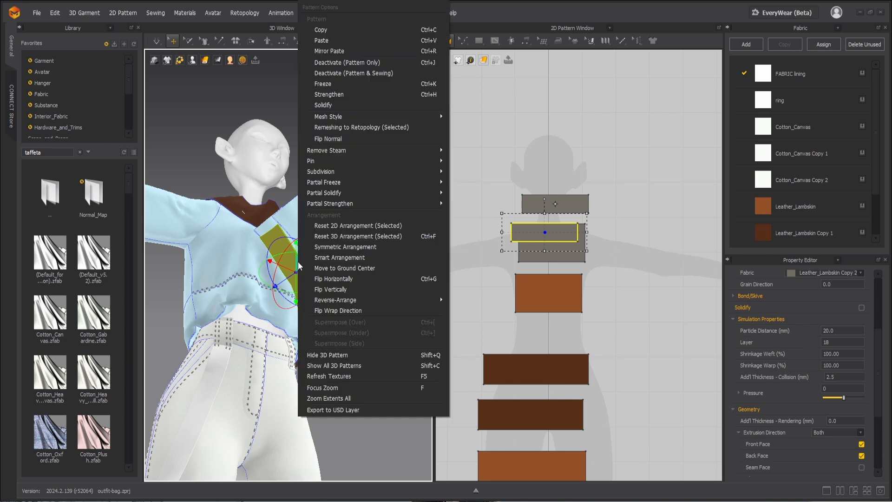
pyautogui.click(222, 186)
pyautogui.scroll(2, 288, 256)
pyautogui.click(292, 263)
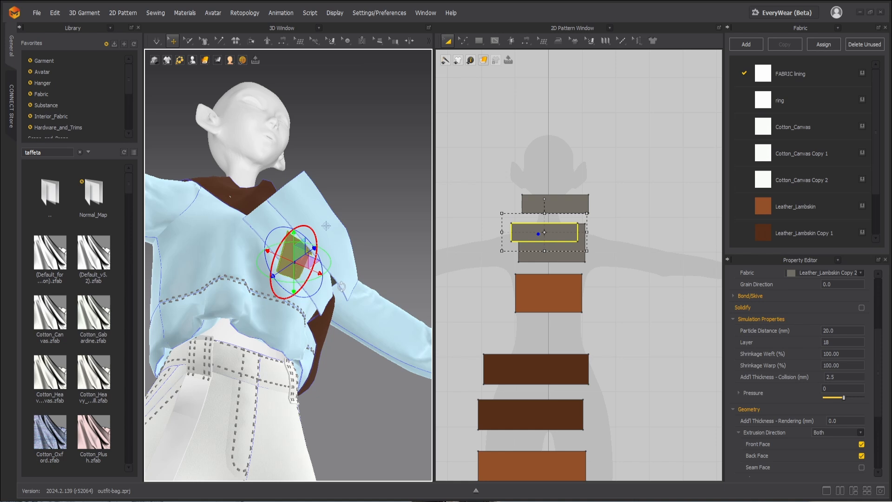
pyautogui.moveTo(342, 287); pyautogui.dragTo(342, 285)
pyautogui.moveTo(343, 285); pyautogui.dragTo(276, 302, button='right')
pyautogui.moveTo(287, 253); pyautogui.dragTo(239, 314)
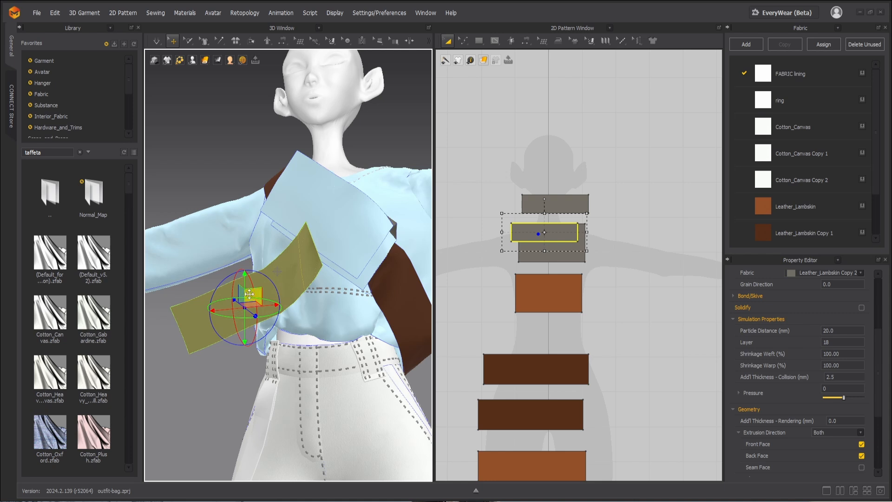
# Sew the copied strip's long edges to the bottom edges of the grey and brown bag rectangles, and simulate the garment
pyautogui.press('n')
pyautogui.click(270, 266)
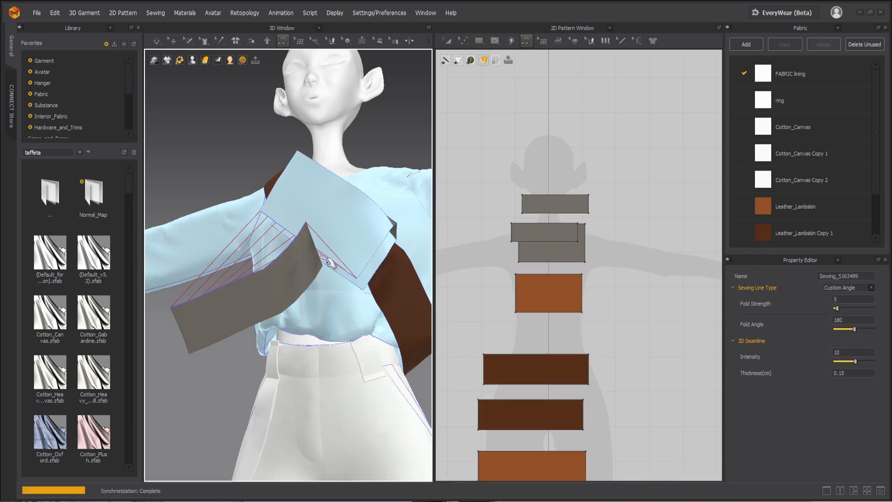
pyautogui.press('space')
pyautogui.moveTo(311, 288); pyautogui.dragTo(353, 266, button='right')
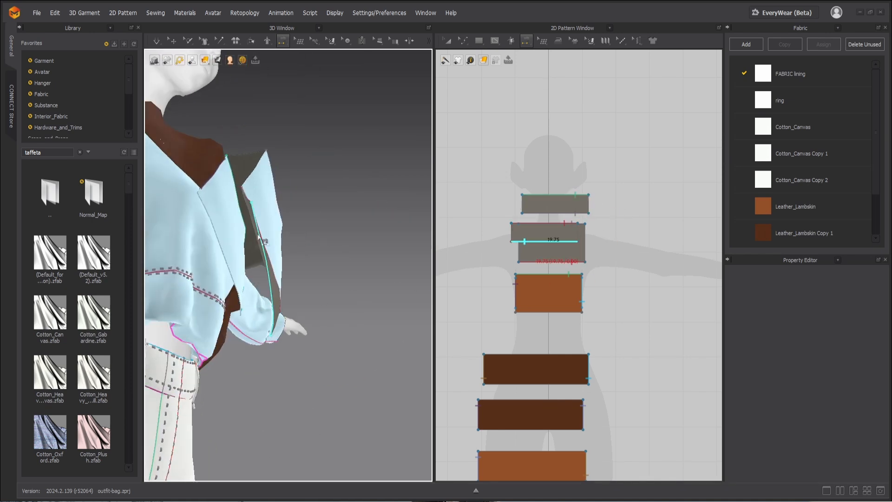
pyautogui.click(275, 262)
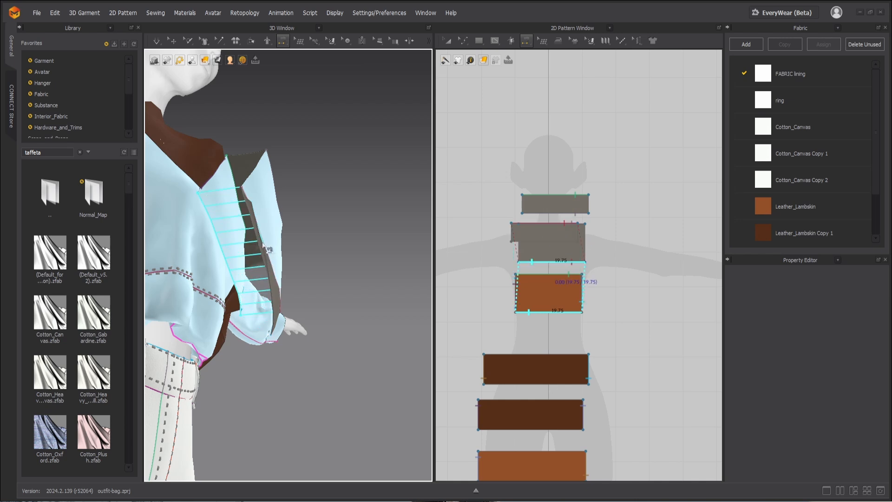
pyautogui.click(273, 261)
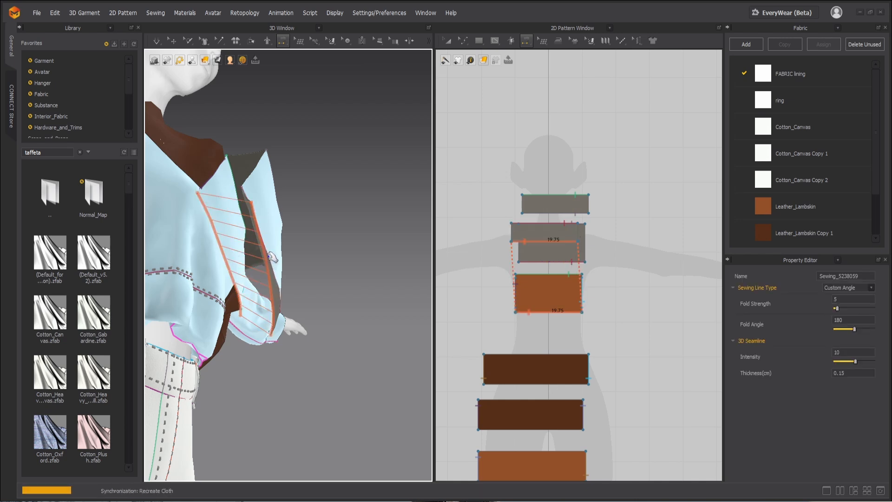
pyautogui.press('space')
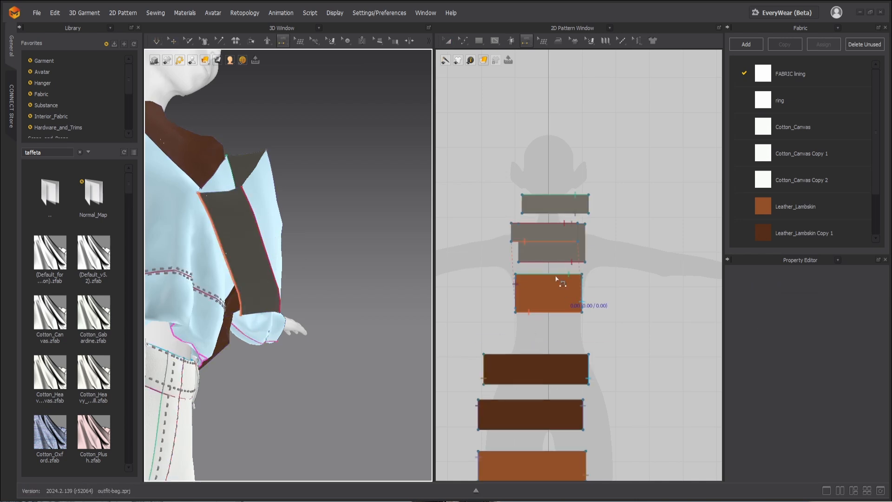
# Lay out the 2D grey strips separately, placing another copy beside the grey rectangle and rotating it upright
pyautogui.press('a')
pyautogui.moveTo(544, 232); pyautogui.dragTo(635, 239)
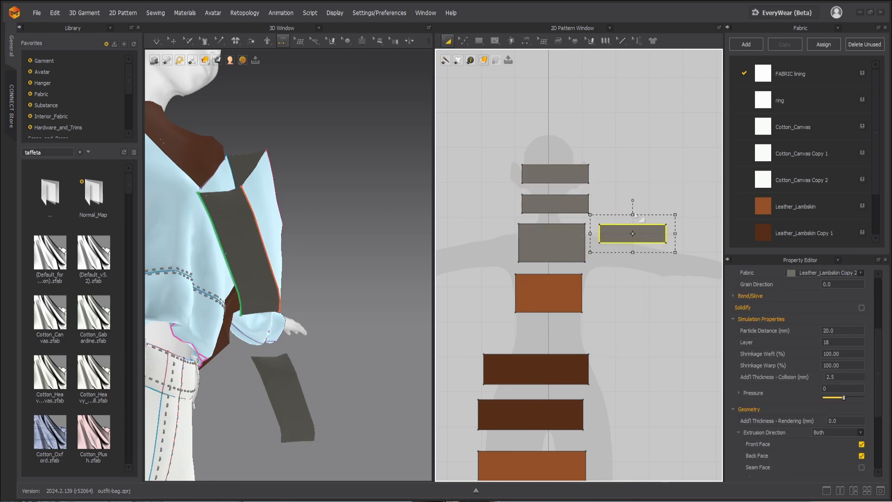
pyautogui.moveTo(633, 199); pyautogui.dragTo(607, 239)
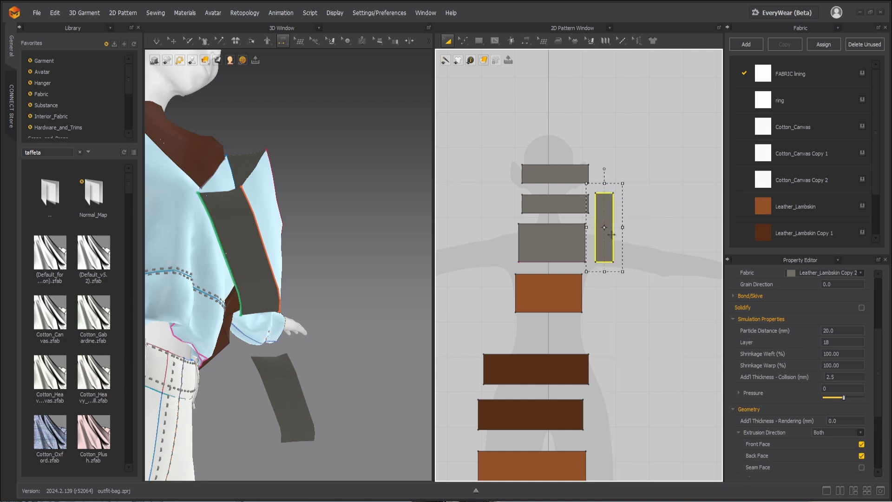
# Shorten the upright grey strip to a length of 10.93, aligning its top with the neighbouring rectangle's top edge
pyautogui.scroll(5, 606, 239)
pyautogui.press('z')
pyautogui.moveTo(591, 112); pyautogui.dragTo(588, 207)
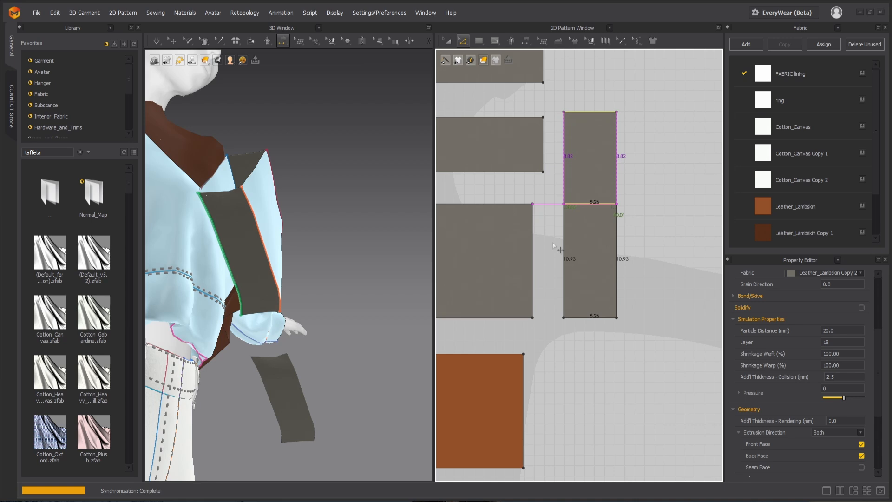
pyautogui.scroll(-3, 553, 240)
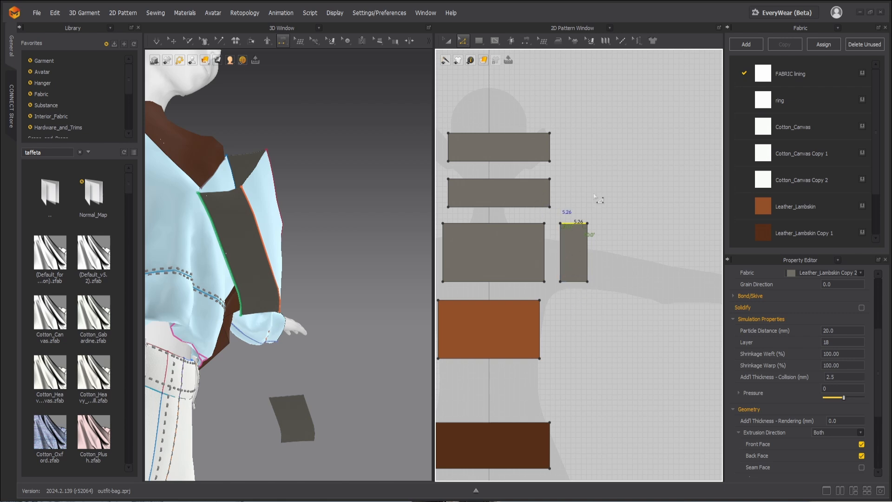
# Enlarge the fabric list and assign the Leather_Lambskin fabric to the shortened upright strip
pyautogui.press('a')
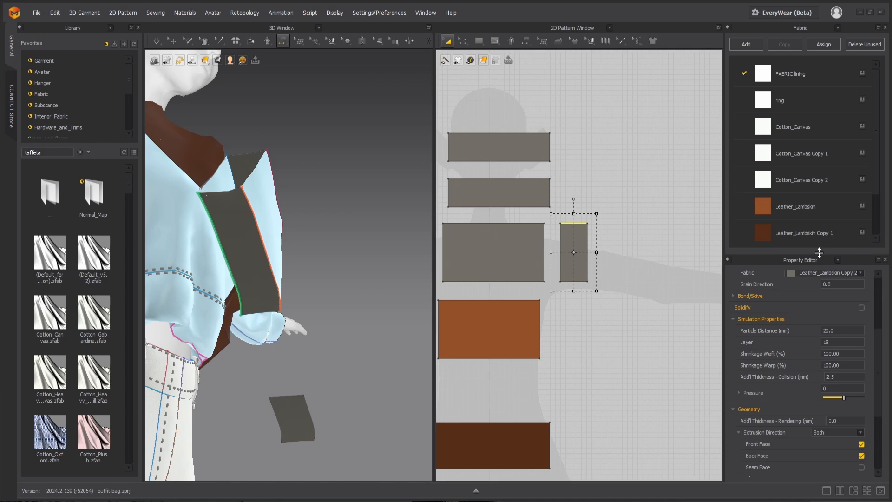
pyautogui.moveTo(819, 253); pyautogui.dragTo(817, 298)
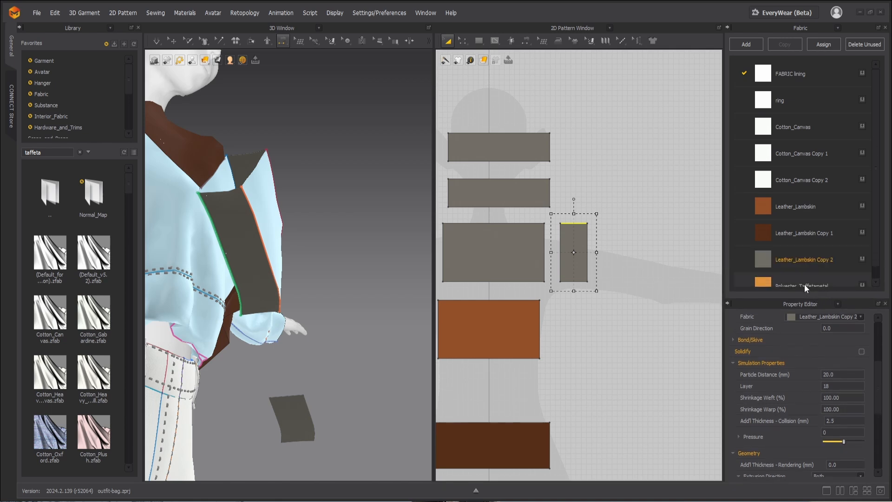
pyautogui.click(779, 205)
pyautogui.moveTo(587, 258); pyautogui.dragTo(587, 258)
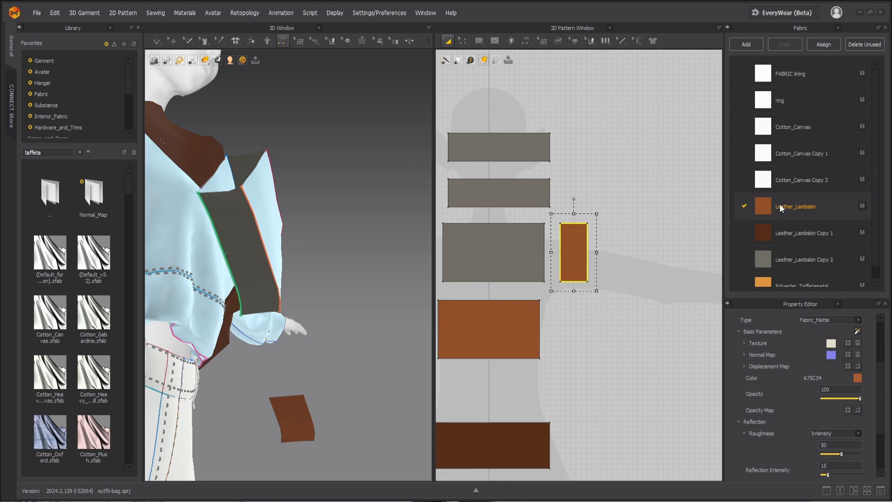
# Assign Leather_Lambskin to both horizontal strips and move the upright strip against the bag's open end in 3D
pyautogui.moveTo(780, 208); pyautogui.dragTo(534, 157)
pyautogui.moveTo(343, 300); pyautogui.dragTo(302, 356, button='right')
pyautogui.click(311, 414)
pyautogui.press('q')
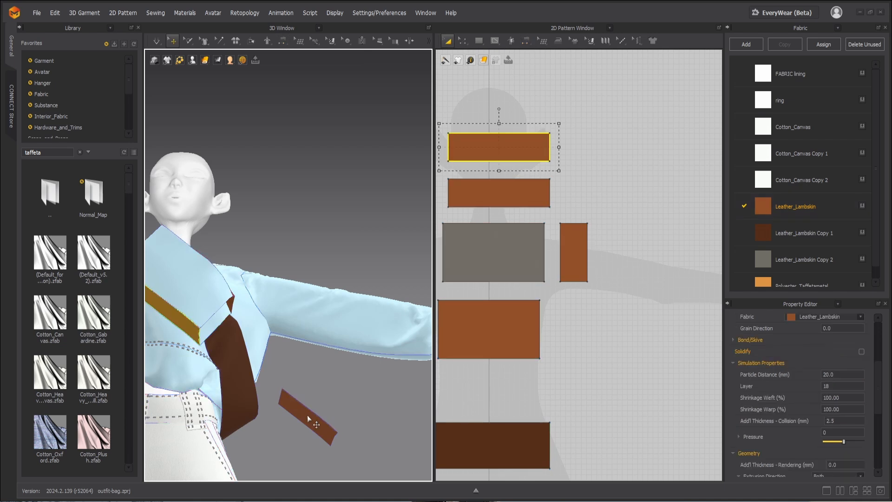
pyautogui.moveTo(307, 415); pyautogui.dragTo(237, 359)
# Sew the upright strip's top edge to the right end of the uppermost horizontal strip and simulate the garment
pyautogui.press('n')
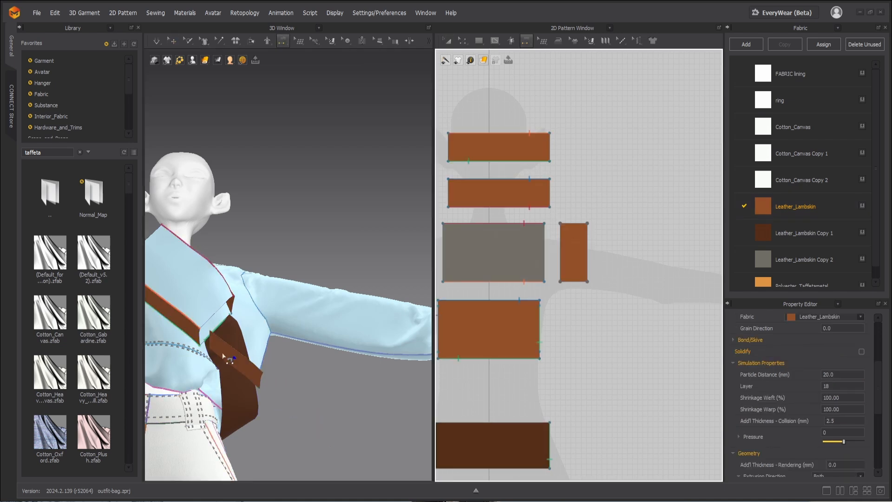
pyautogui.click(568, 223)
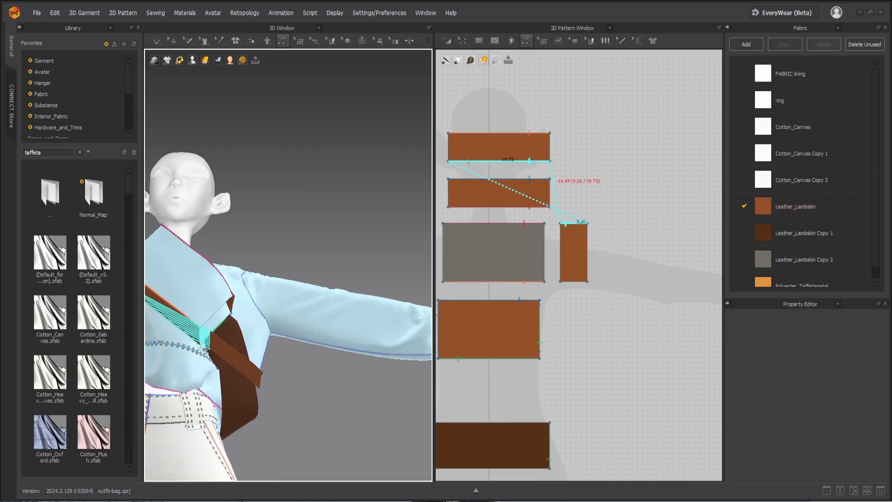
pyautogui.click(549, 145)
pyautogui.press('space')
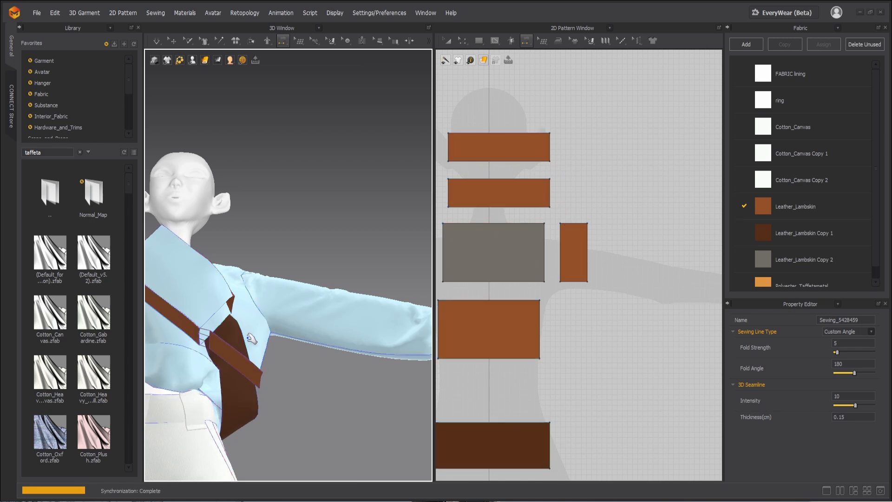
pyautogui.press('space')
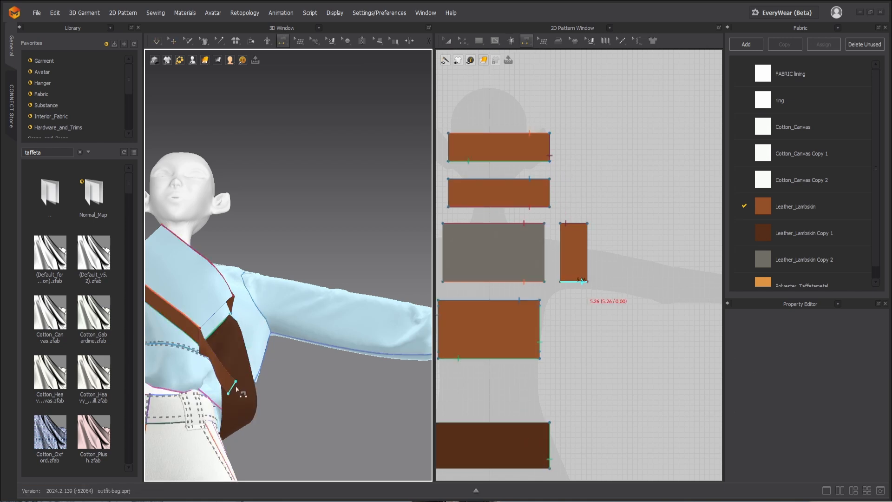
# Sew the upright strip's bottom edge to the second horizontal strip's right end, reverse the seam direction, and simulate
pyautogui.click(236, 390)
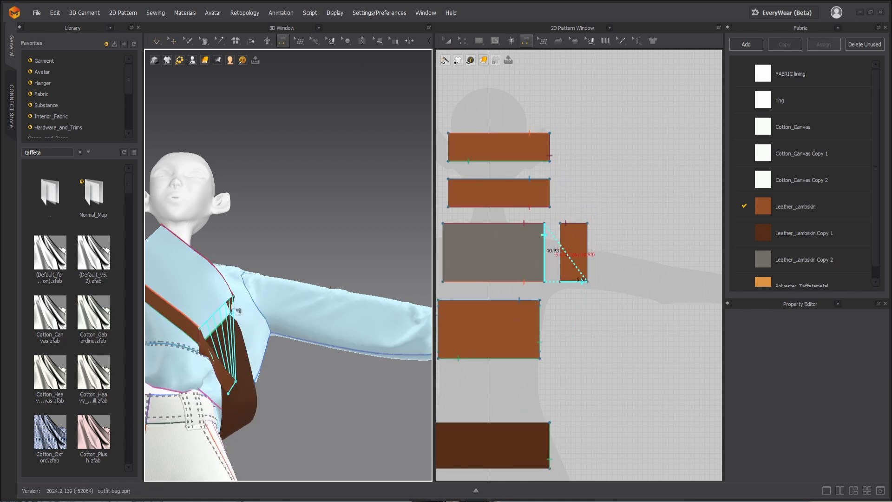
pyautogui.click(234, 307)
pyautogui.moveTo(279, 362); pyautogui.dragTo(202, 379, button='right')
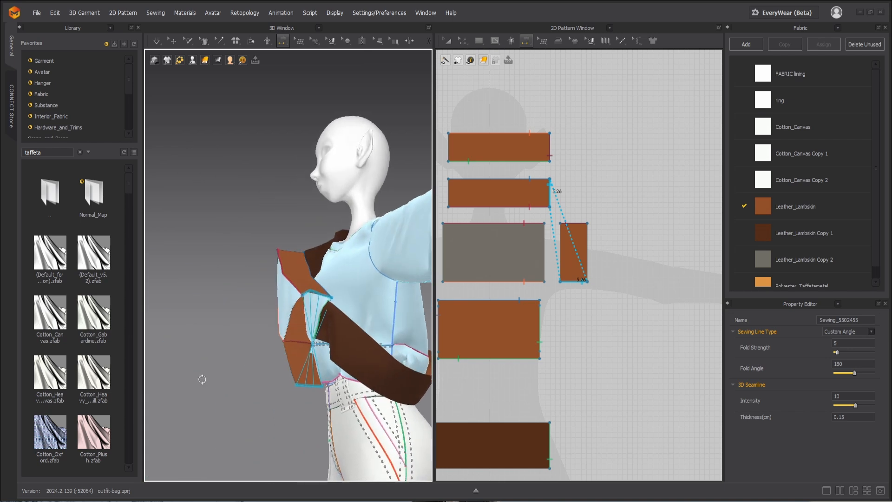
pyautogui.moveTo(357, 355); pyautogui.dragTo(335, 312, button='right')
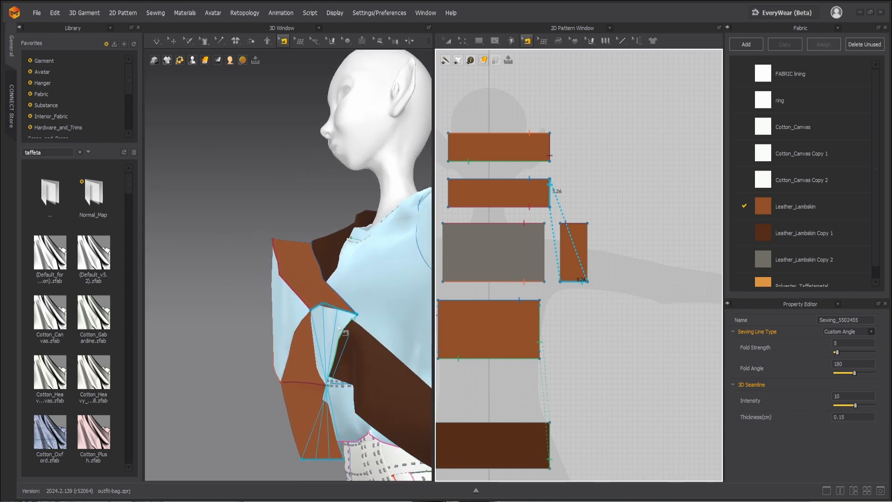
pyautogui.rightClick(333, 307)
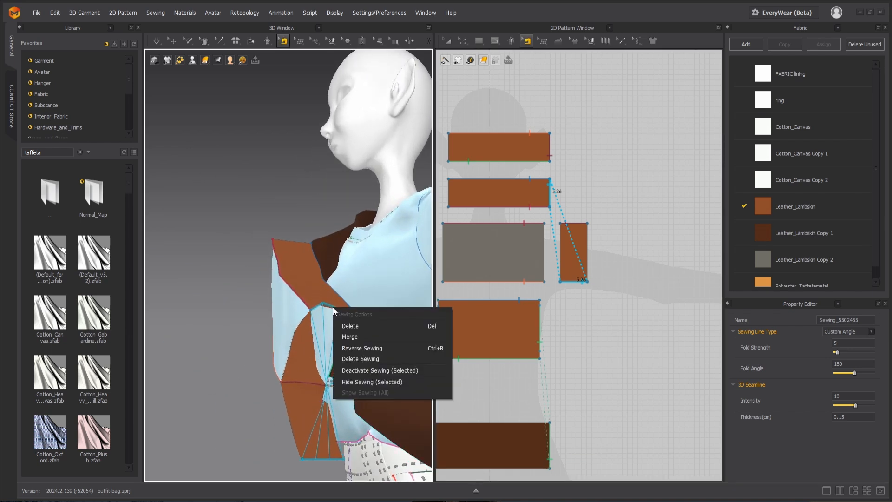
pyautogui.click(359, 348)
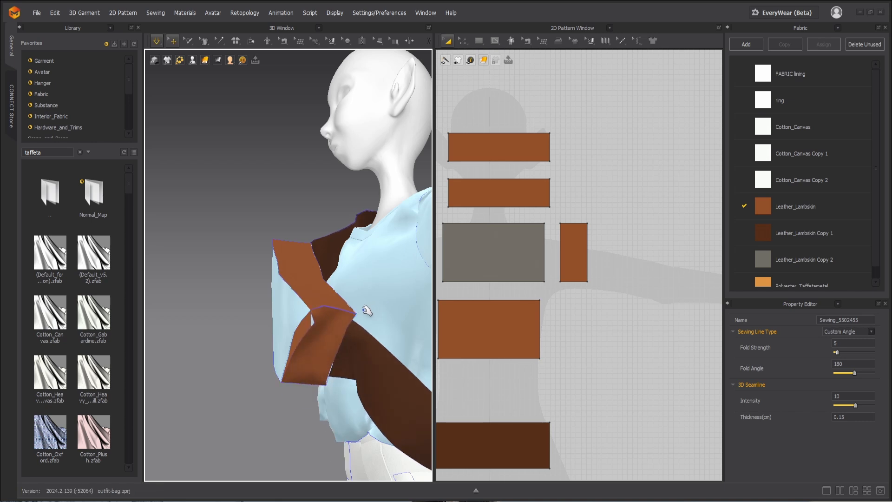
pyautogui.press('space')
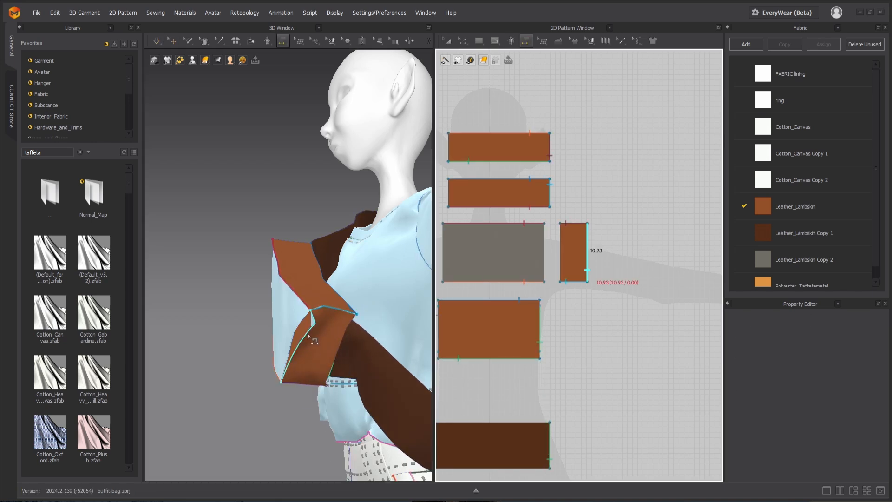
# Sew the upright strip's long edges to the right edges of the grey and brown bag rectangles
pyautogui.click(300, 331)
pyautogui.moveTo(333, 349); pyautogui.dragTo(355, 390, button='right')
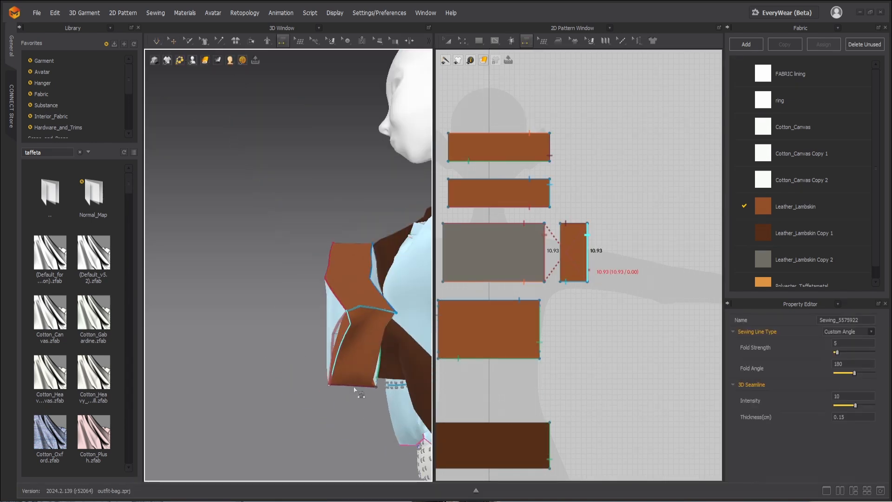
pyautogui.click(376, 373)
pyautogui.press('q')
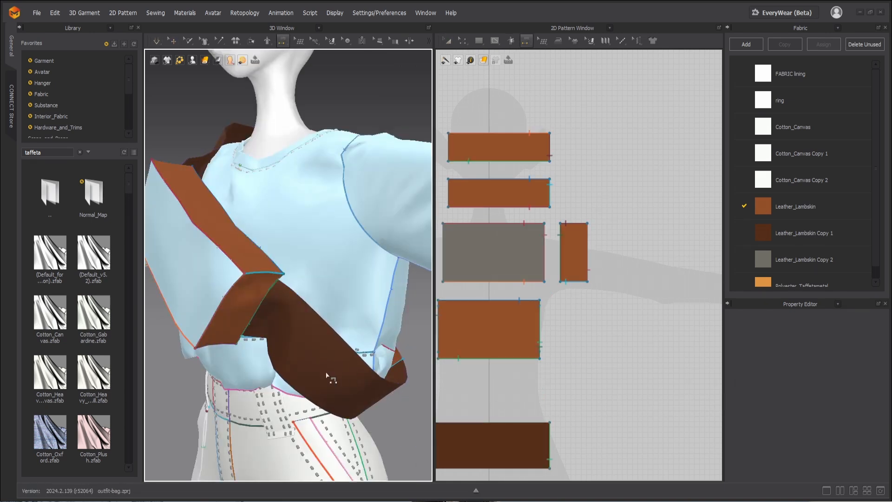
pyautogui.scroll(-3, 321, 367)
pyautogui.moveTo(309, 353); pyautogui.dragTo(327, 327, button='right')
pyautogui.moveTo(327, 327); pyautogui.dragTo(287, 345, button='middle')
pyautogui.moveTo(287, 345); pyautogui.dragTo(302, 342, button='right')
pyautogui.moveTo(301, 342); pyautogui.dragTo(274, 310, button='middle')
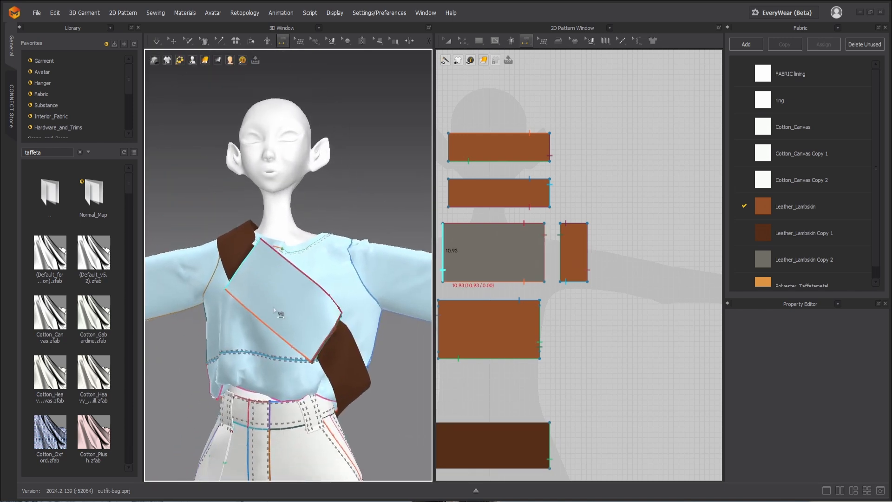
pyautogui.moveTo(355, 349); pyautogui.dragTo(333, 347, button='right')
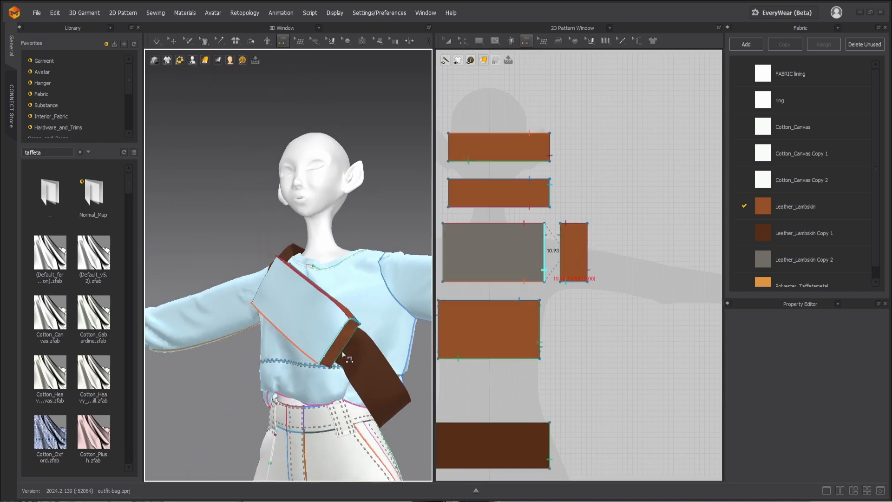
# Copy the upright side strip to the bag's opposite open end and place its pattern left of the grey rectangle
pyautogui.press('q')
pyautogui.click(343, 349)
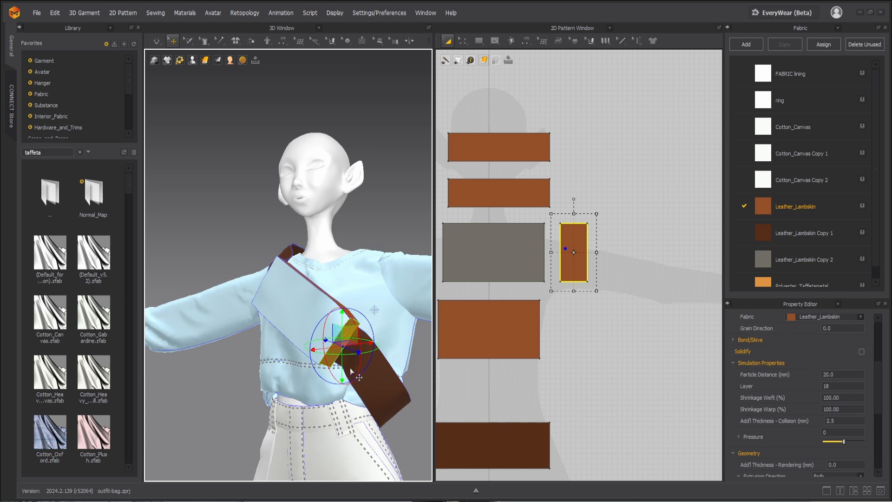
pyautogui.moveTo(359, 377); pyautogui.dragTo(279, 283, button='right')
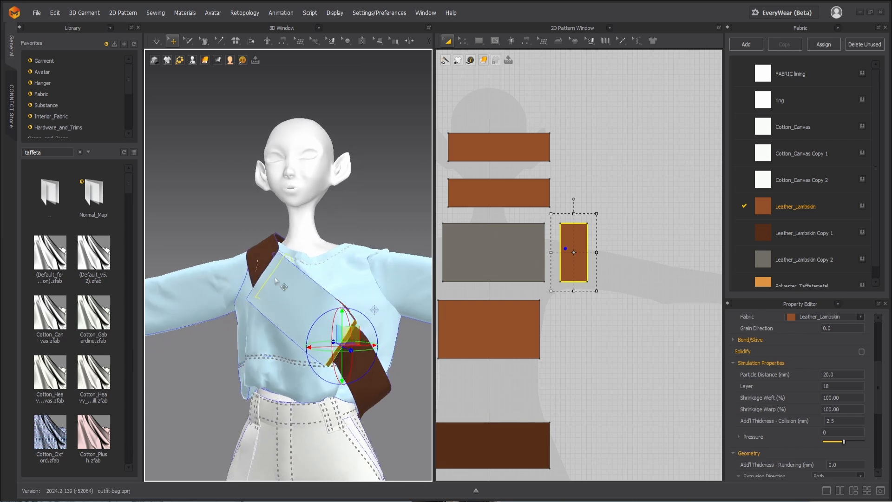
pyautogui.click(266, 279)
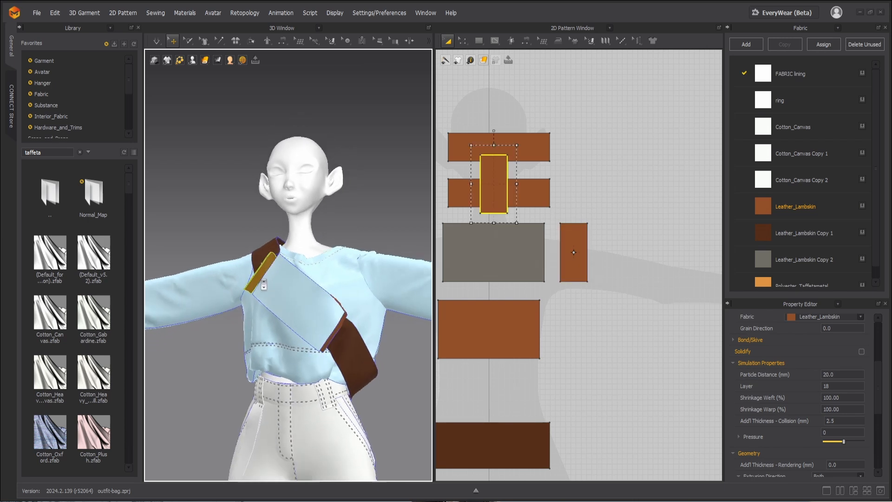
pyautogui.moveTo(264, 285); pyautogui.dragTo(319, 278, button='right')
pyautogui.moveTo(493, 186); pyautogui.dragTo(571, 328)
pyautogui.moveTo(572, 322); pyautogui.dragTo(631, 351, button='middle')
pyautogui.moveTo(630, 355); pyautogui.dragTo(481, 283)
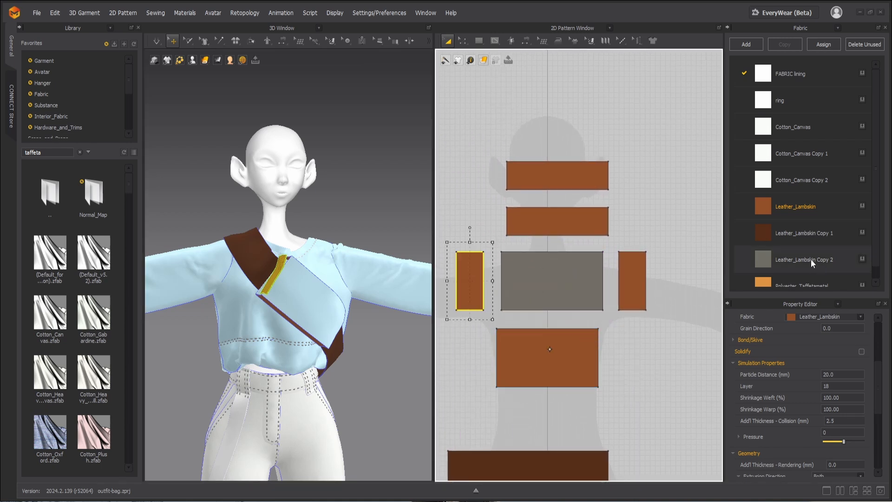
# Assign Leather_Lambskin Copy 2 to the copied strip, sew its outer long edge to the brown rectangle's left edge, and simulate
pyautogui.moveTo(812, 263); pyautogui.dragTo(476, 290)
pyautogui.moveTo(300, 303); pyautogui.dragTo(355, 318, button='right')
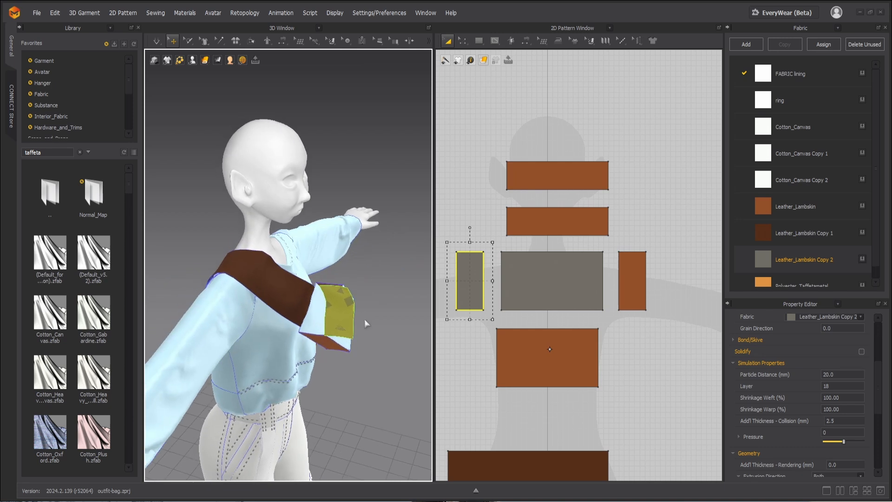
pyautogui.scroll(3, 358, 326)
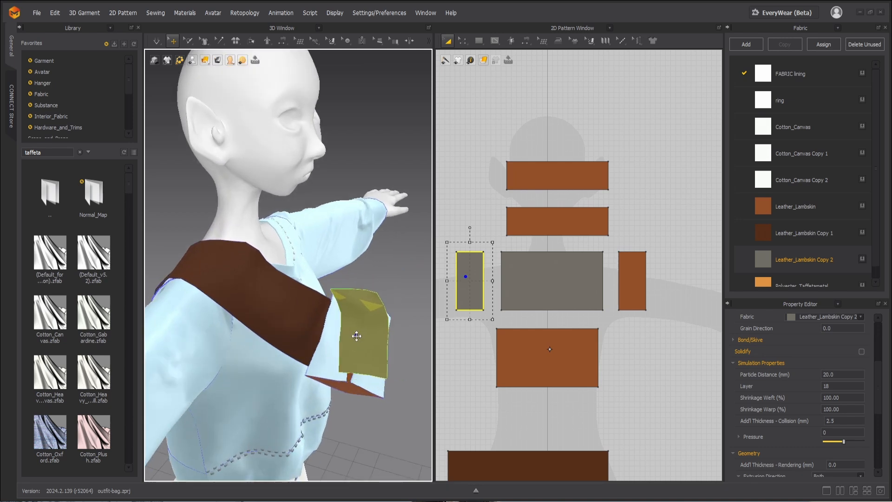
pyautogui.press('n')
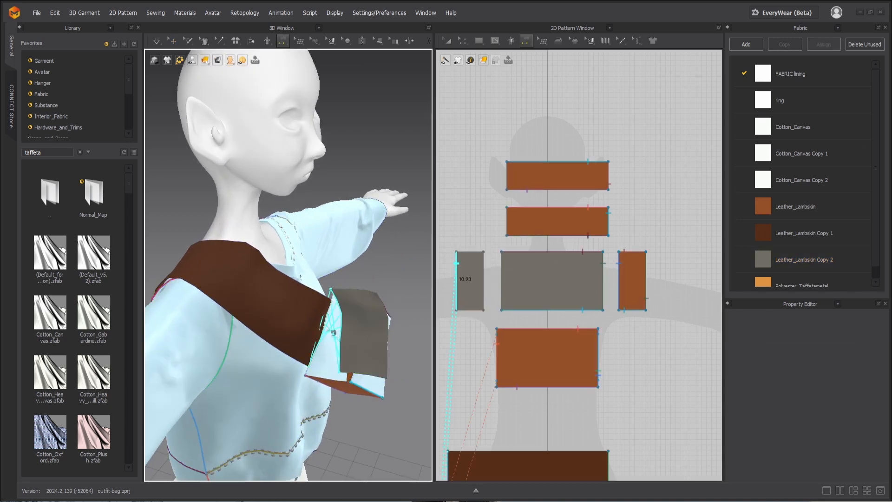
pyautogui.click(314, 377)
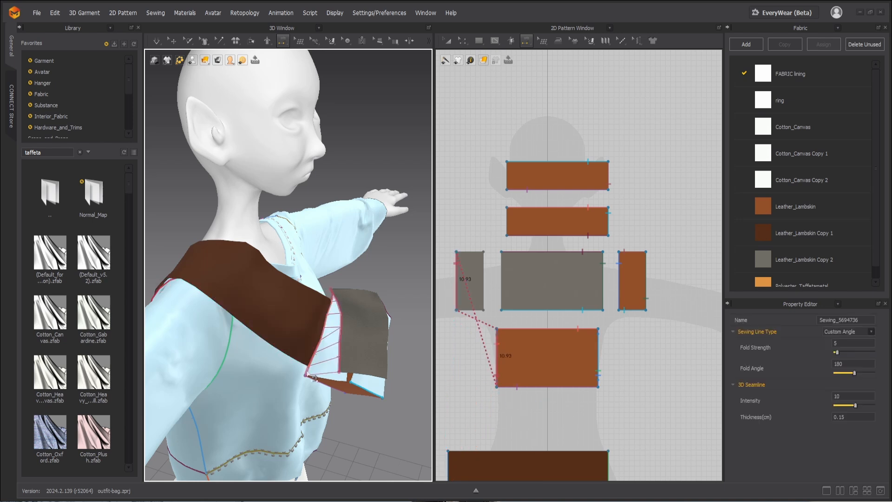
pyautogui.press('space')
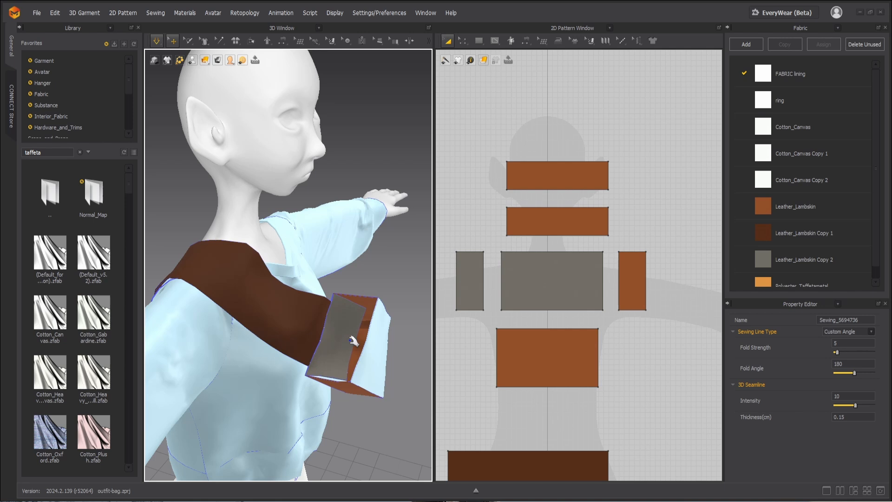
# Extend the grey side strip outward from its inner long edge with Offset Pattern Outline, creating an internal line
pyautogui.press('n')
pyautogui.moveTo(375, 369); pyautogui.dragTo(342, 368, button='right')
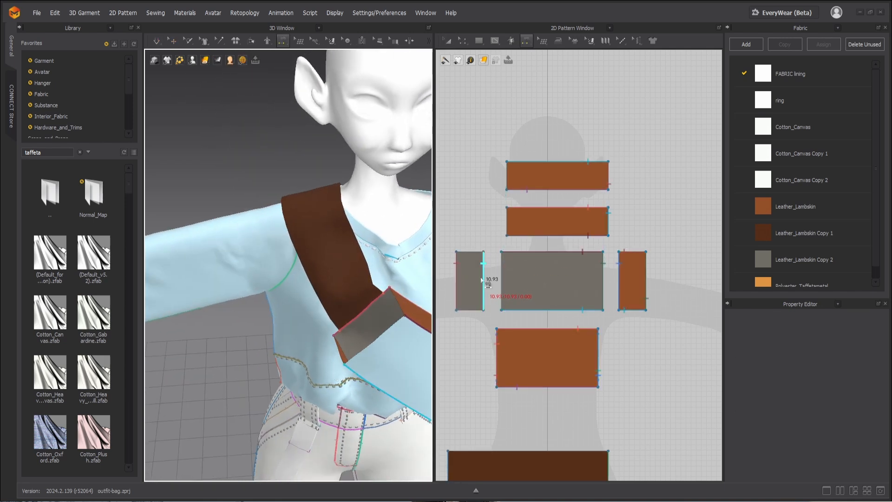
pyautogui.press('z')
pyautogui.rightClick(484, 278)
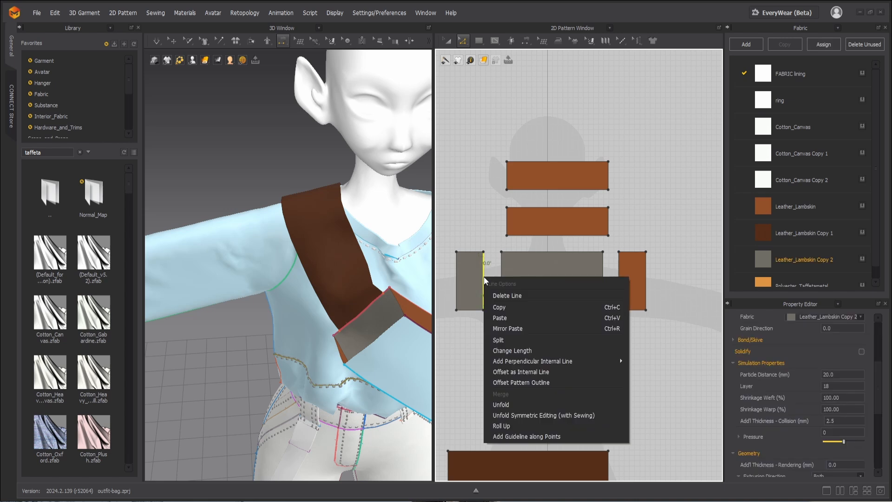
pyautogui.click(520, 380)
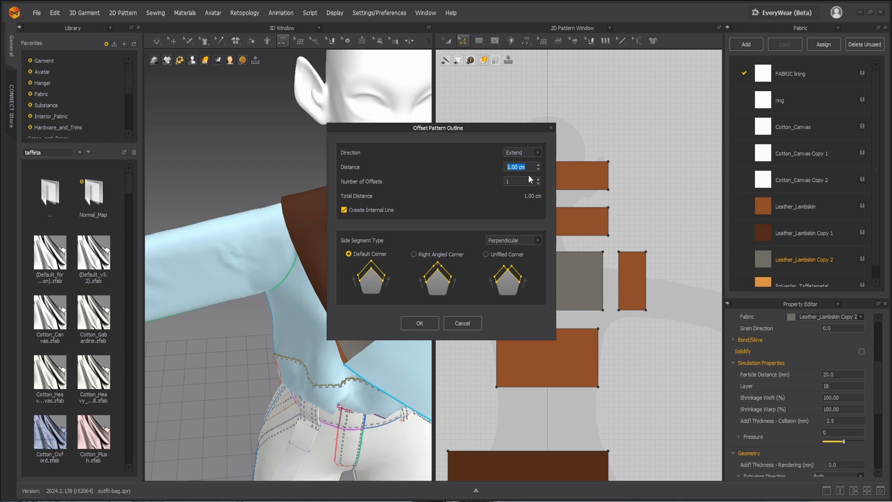
pyautogui.click(419, 323)
# Move the extended grey flap clear of the bag in 3D and start the simulation
pyautogui.scroll(5, 305, 295)
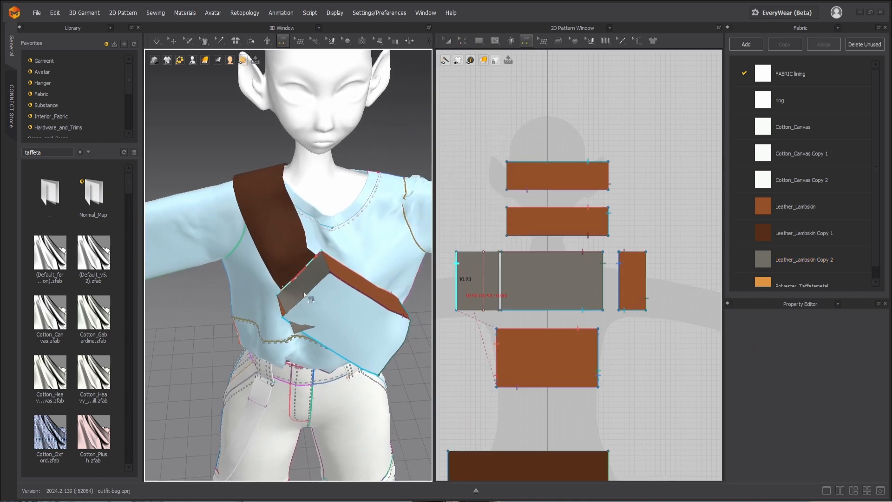
pyautogui.moveTo(305, 295); pyautogui.dragTo(280, 305, button='right')
pyautogui.press('q')
pyautogui.moveTo(306, 286); pyautogui.dragTo(252, 281)
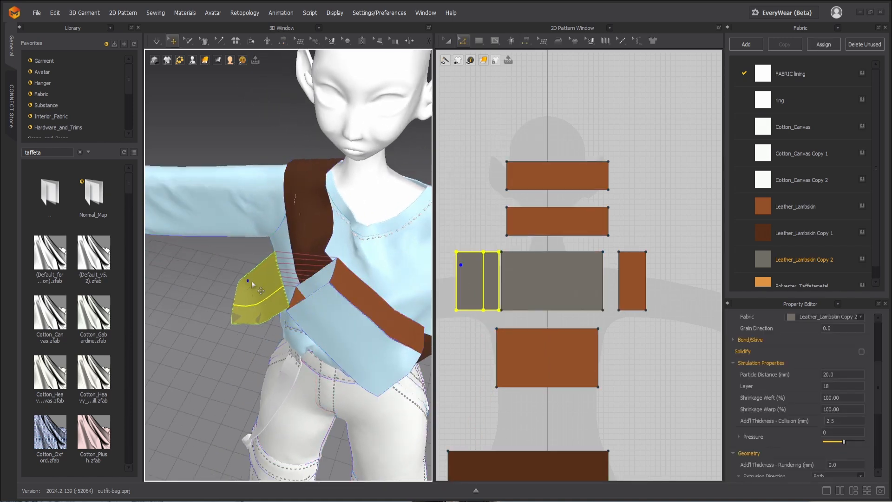
pyautogui.press('space')
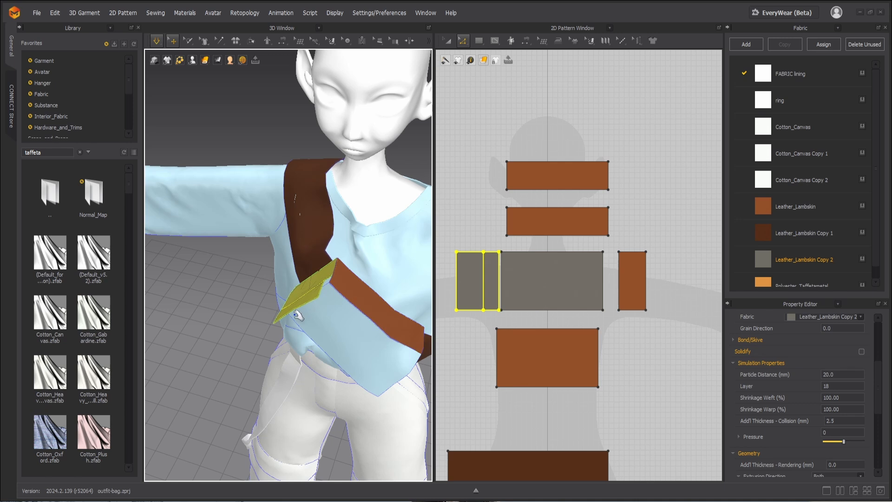
# Pull the grey flap's free edge into place at the bag's open end during simulation and stop simulating
pyautogui.moveTo(305, 310)
pyautogui.mouseDown()
pyautogui.moveTo(315, 315)
pyautogui.moveTo(303, 301)
pyautogui.moveTo(310, 309)
pyautogui.mouseUp()
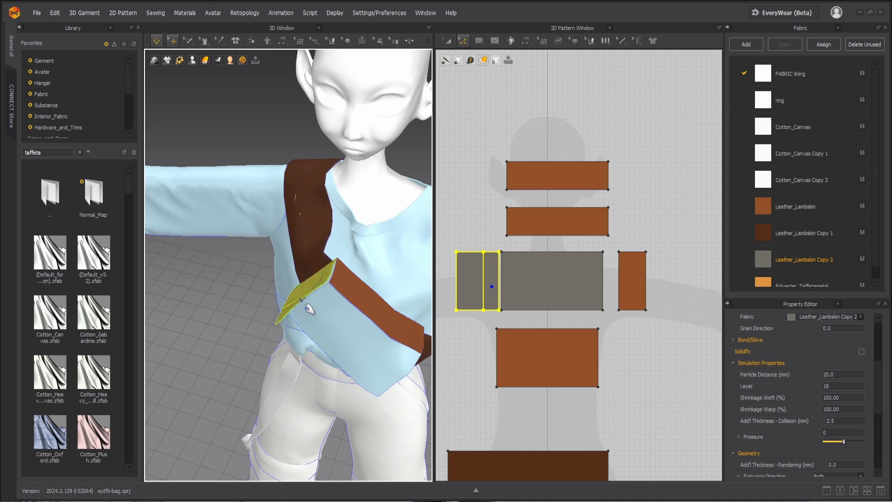
pyautogui.moveTo(292, 312); pyautogui.dragTo(318, 282, button='right')
pyautogui.moveTo(320, 284); pyautogui.dragTo(330, 284)
pyautogui.moveTo(330, 283); pyautogui.dragTo(314, 345, button='right')
pyautogui.scroll(-3, 334, 328)
pyautogui.moveTo(314, 346); pyautogui.dragTo(280, 320, button='middle')
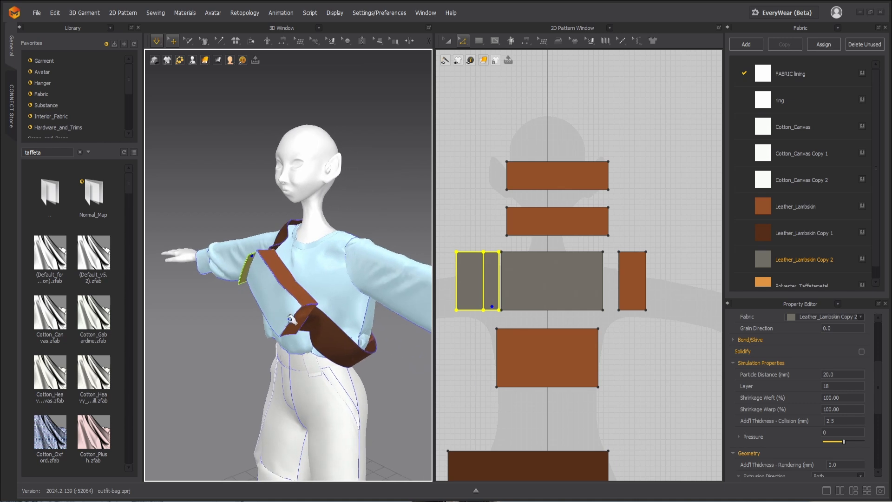
pyautogui.scroll(-5, 770, 417)
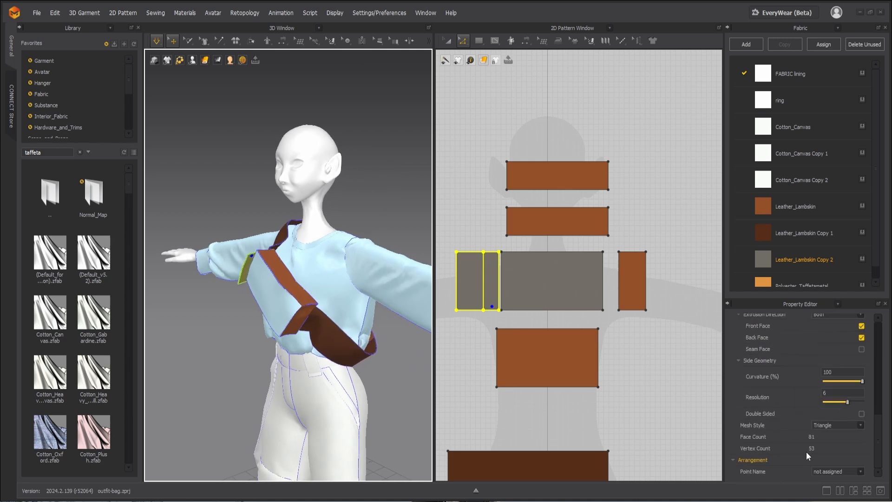
pyautogui.scroll(2, 804, 418)
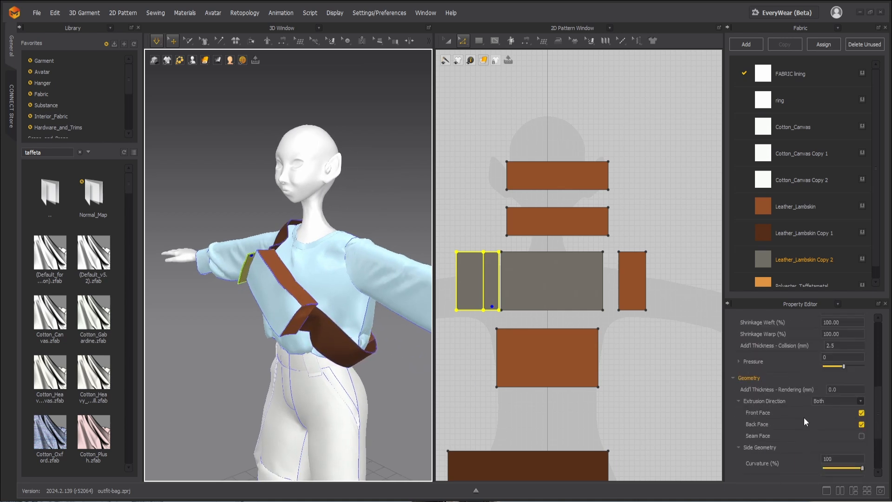
pyautogui.press('space')
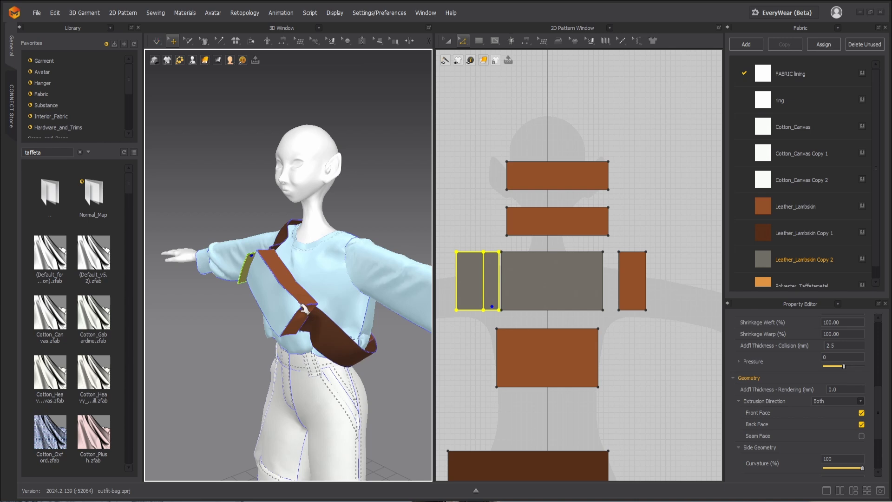
# Unfreeze the bag's large front panel so it can be simulated again, and clear the selection
pyautogui.scroll(1, 303, 314)
pyautogui.click(302, 313)
pyautogui.rightClick(277, 298)
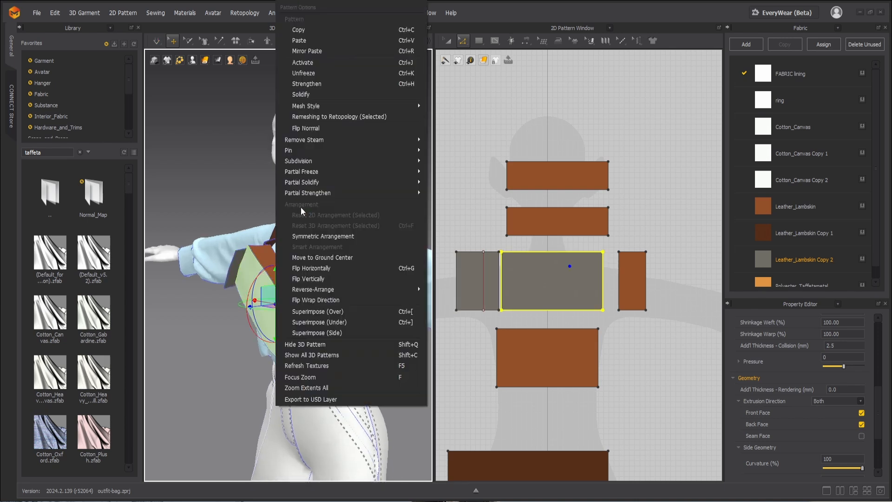
pyautogui.click(299, 72)
pyautogui.click(234, 317)
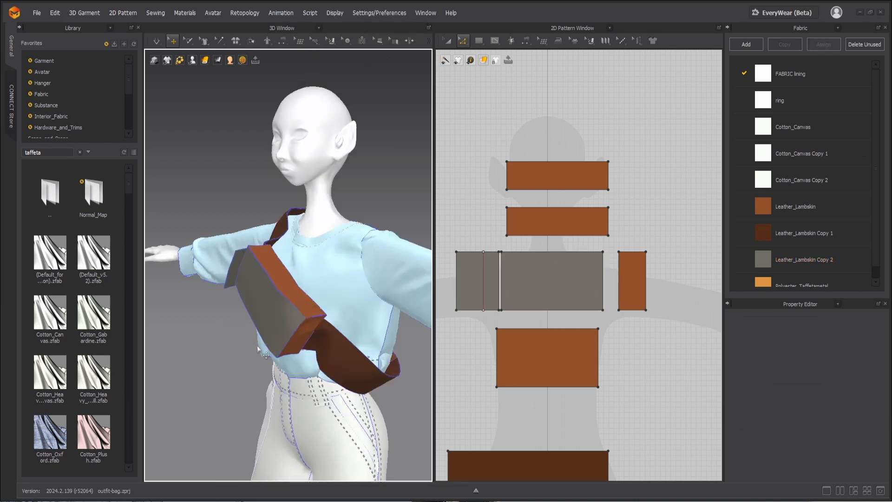
# Move the grey front panel and the brown side rectangle away from the flap in the 2D layout to leave working space
pyautogui.moveTo(234, 321); pyautogui.dragTo(311, 335, button='right')
pyautogui.scroll(5, 311, 335)
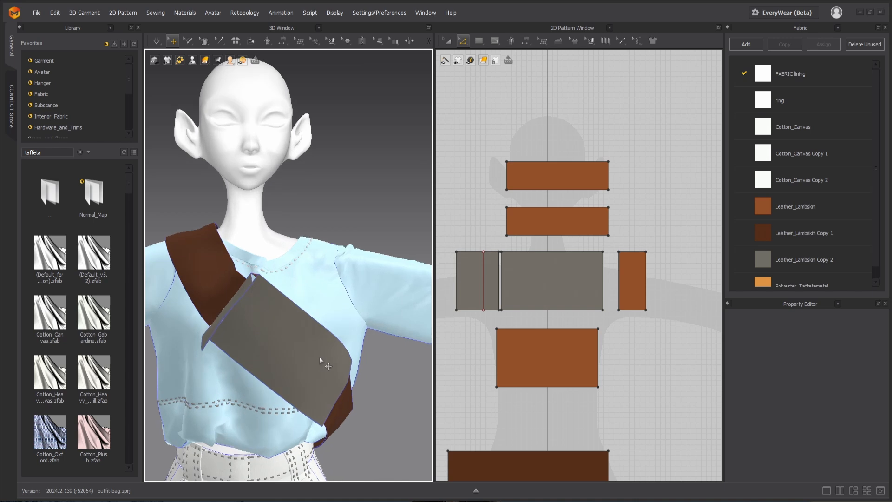
pyautogui.moveTo(261, 345); pyautogui.dragTo(355, 325, button='right')
pyautogui.click(256, 298)
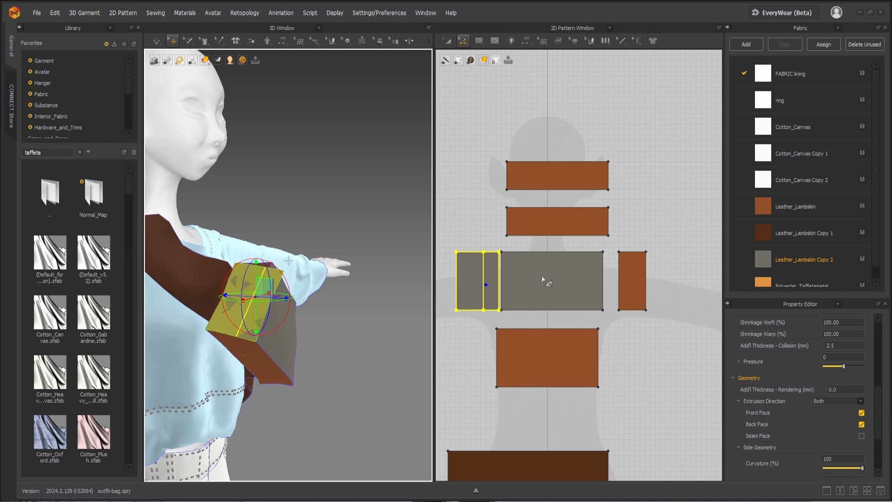
pyautogui.press('a')
pyautogui.moveTo(633, 280); pyautogui.dragTo(674, 281)
pyautogui.moveTo(579, 272); pyautogui.dragTo(619, 275)
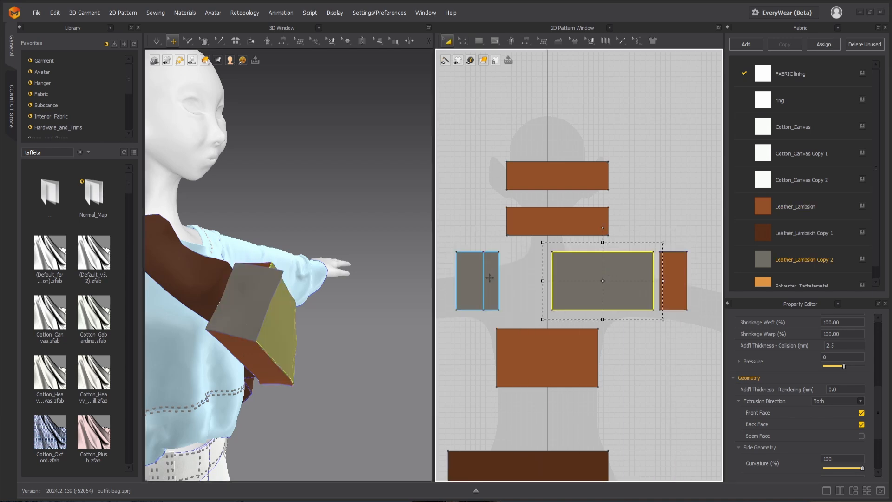
pyautogui.moveTo(470, 277); pyautogui.dragTo(472, 276)
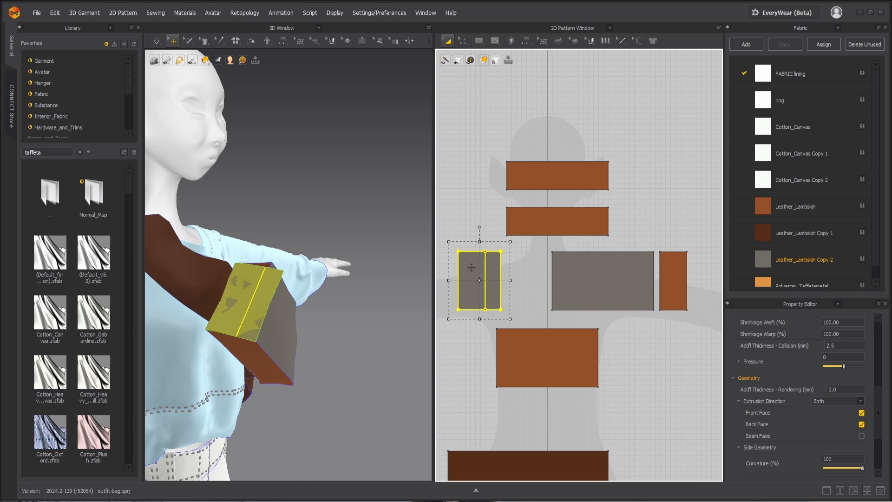
# Extend the flap's internal line to the pattern outline with Extend/Trim & Add Point, and delete the internal line
pyautogui.scroll(3, 471, 267)
pyautogui.press('z')
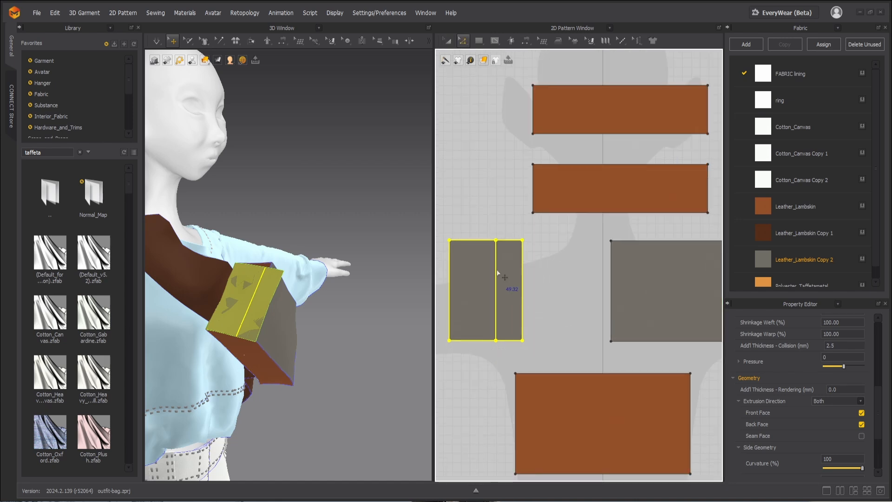
pyautogui.rightClick(489, 274)
pyautogui.click(497, 259)
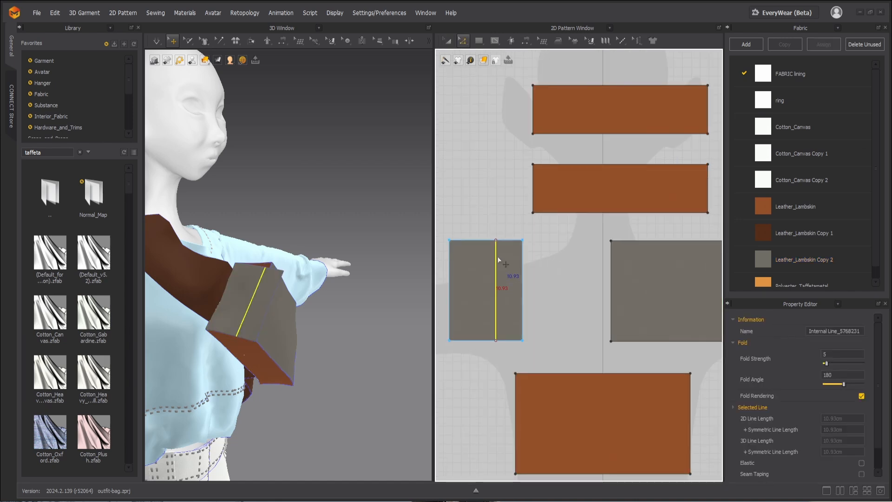
pyautogui.rightClick(497, 259)
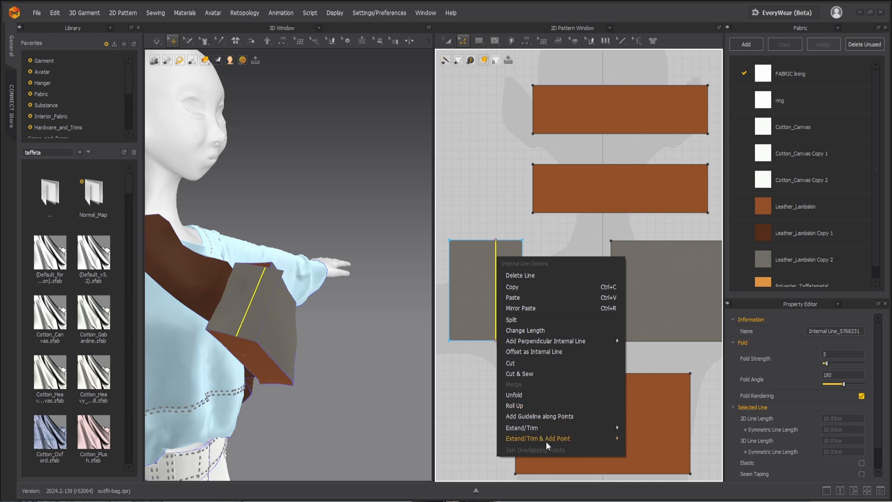
pyautogui.moveTo(541, 439)
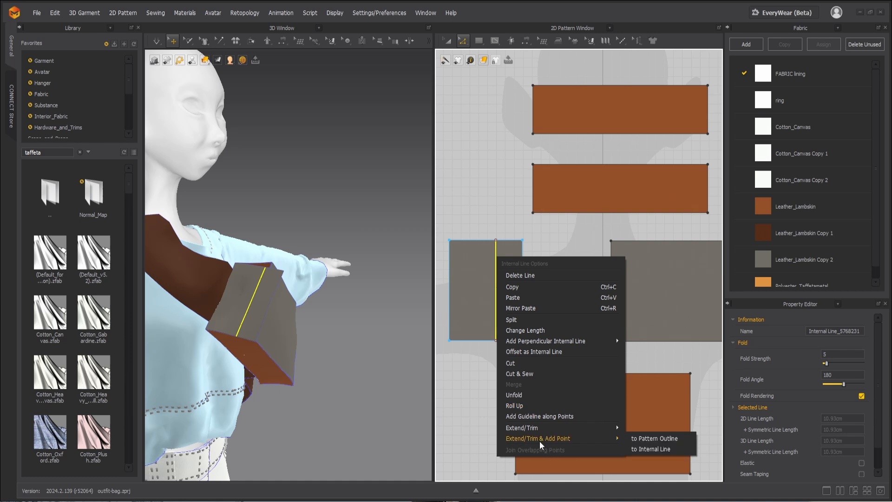
pyautogui.click(653, 437)
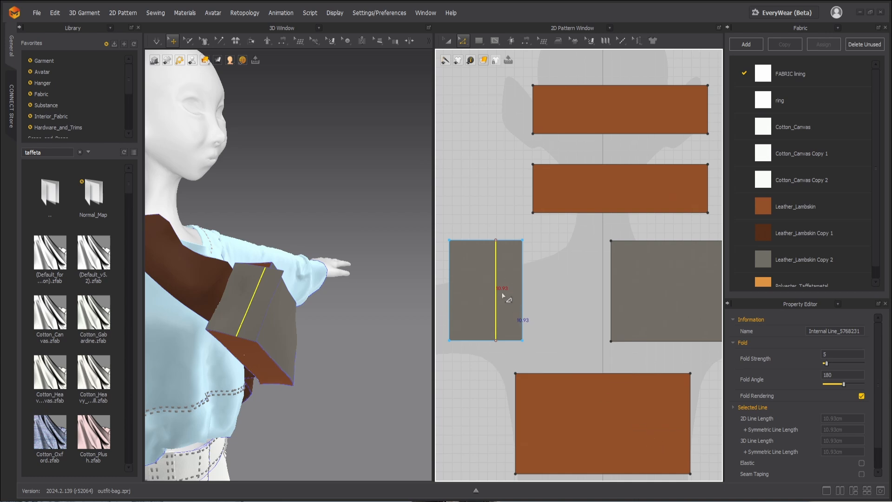
pyautogui.click(476, 223)
pyautogui.click(497, 267)
pyautogui.press('Delete')
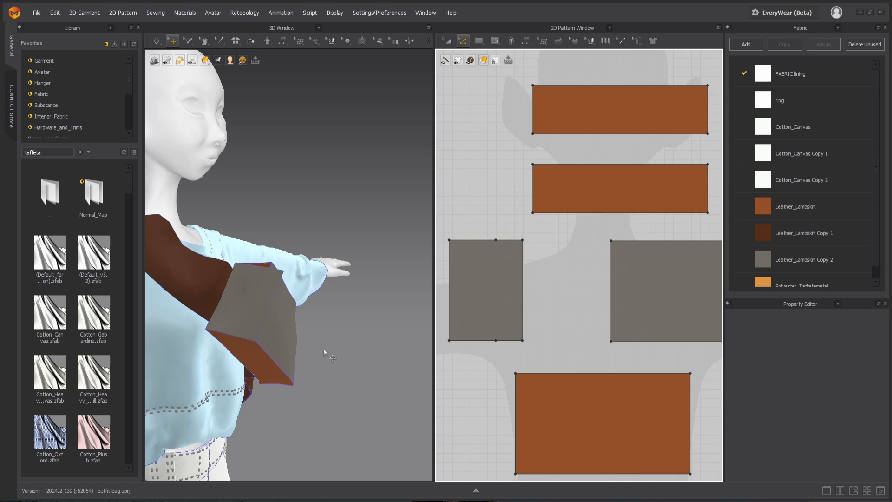
# Duplicate the grey flap pattern and place the copy over the bag's front
pyautogui.moveTo(324, 352); pyautogui.dragTo(318, 324, button='right')
pyautogui.scroll(-2, 325, 317)
pyautogui.scroll(-3, 311, 324)
pyautogui.scroll(4, 313, 316)
pyautogui.click(243, 316)
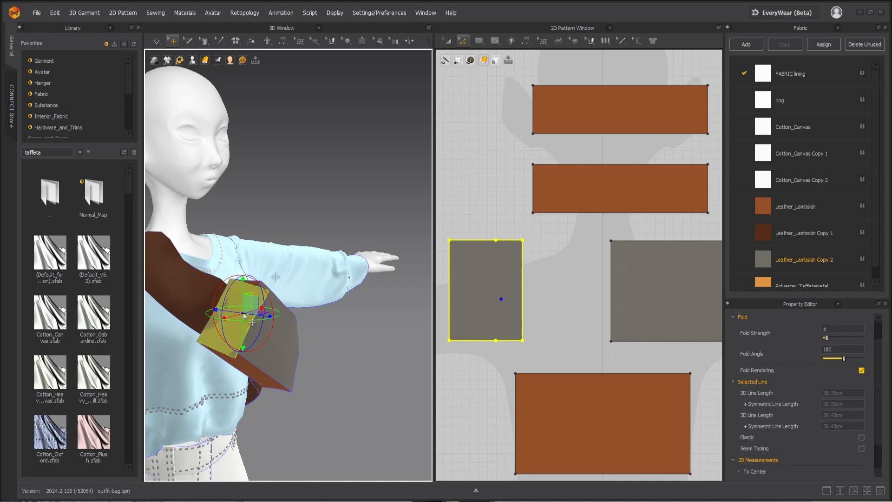
pyautogui.hotkey('ctrl', 'v')
pyautogui.click(290, 331)
# Scale the copied flap down in 2D to a small rectangular tab about 2.8 cm high
pyautogui.scroll(-3, 527, 321)
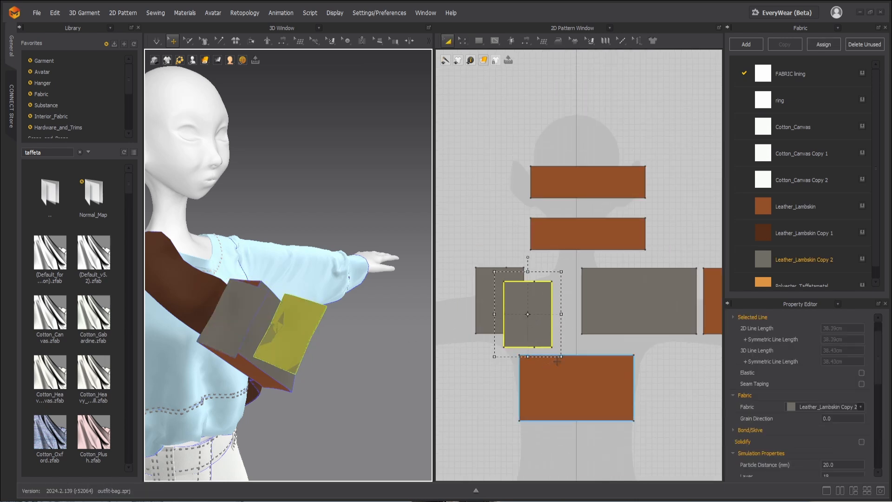
pyautogui.moveTo(528, 357); pyautogui.dragTo(551, 289)
pyautogui.scroll(3, 550, 288)
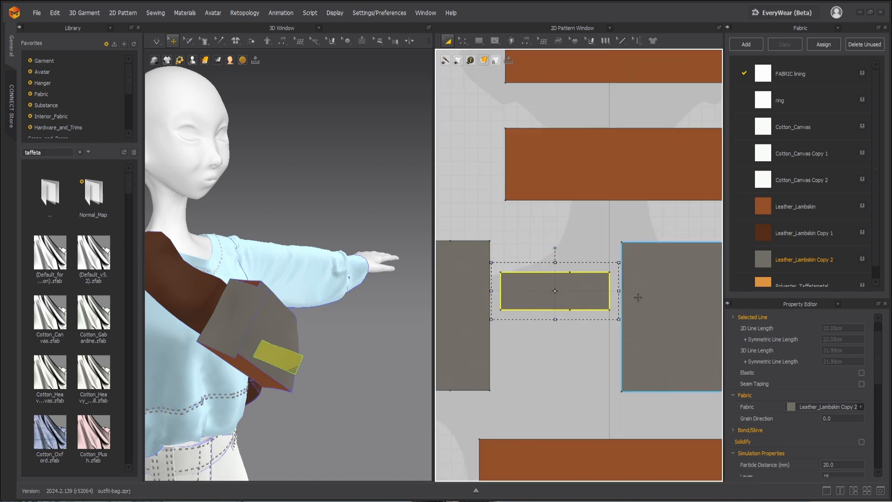
pyautogui.moveTo(620, 291); pyautogui.dragTo(521, 274)
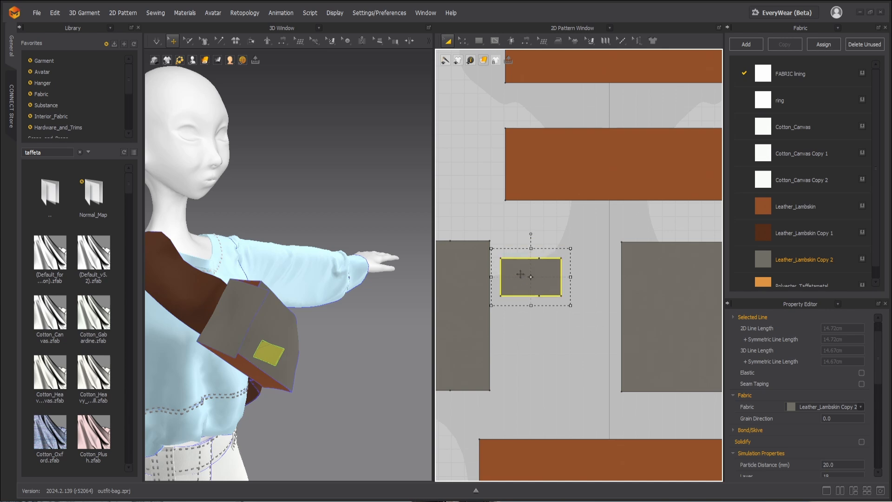
# Delete the two extra outline points on the small tab and assign it the Leather_Lambskin fabric
pyautogui.press('z')
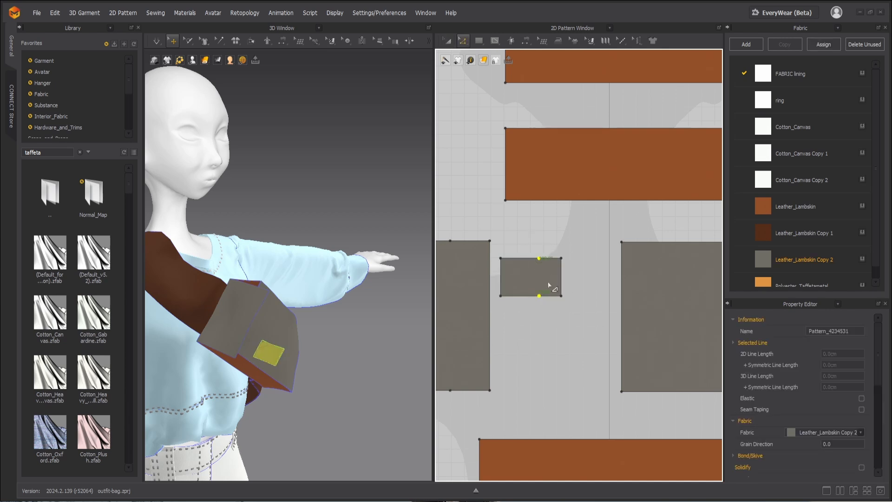
pyautogui.press('Escape')
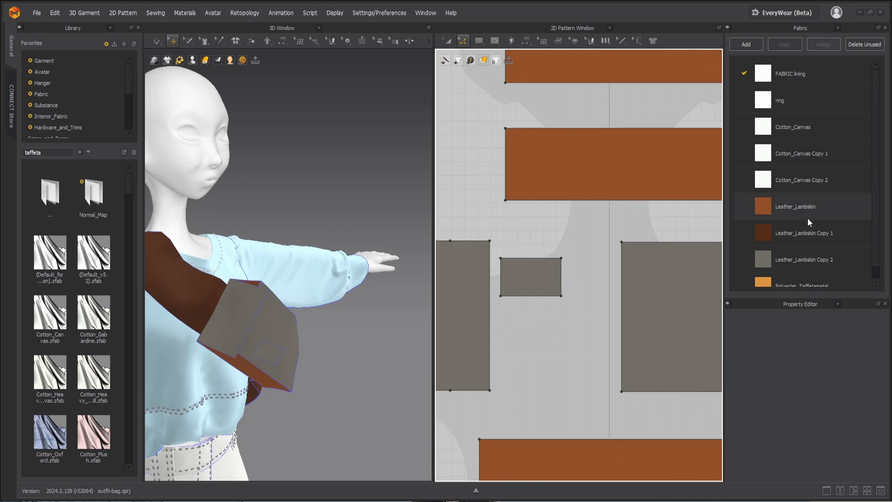
pyautogui.moveTo(791, 208); pyautogui.dragTo(547, 292)
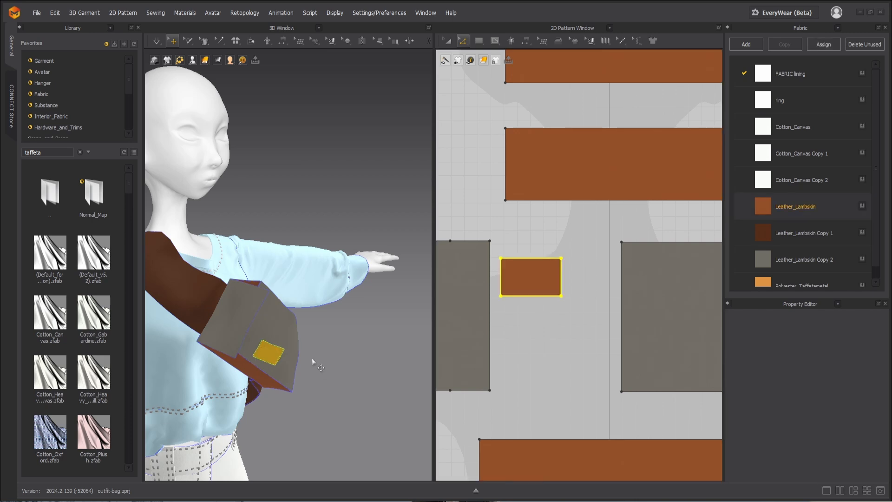
# Draw a vertical internal line about 2.8 cm long on the grey flap, just inside the edge facing the small tab
pyautogui.moveTo(303, 364); pyautogui.dragTo(295, 366, button='right')
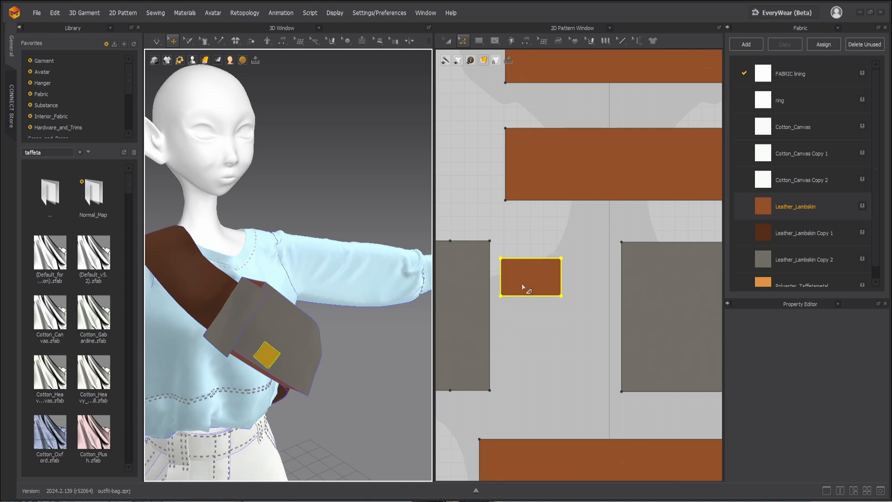
pyautogui.press('s')
pyautogui.scroll(2, 493, 271)
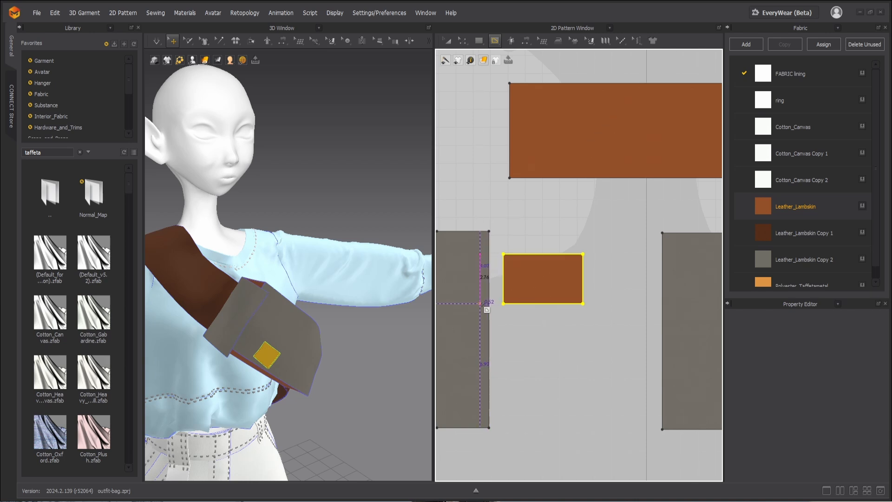
pyautogui.scroll(-3, 524, 320)
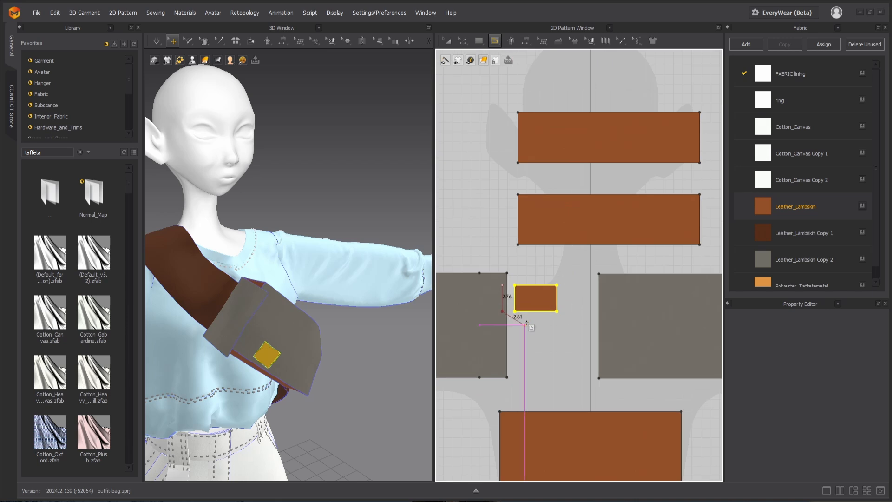
pyautogui.press('Return')
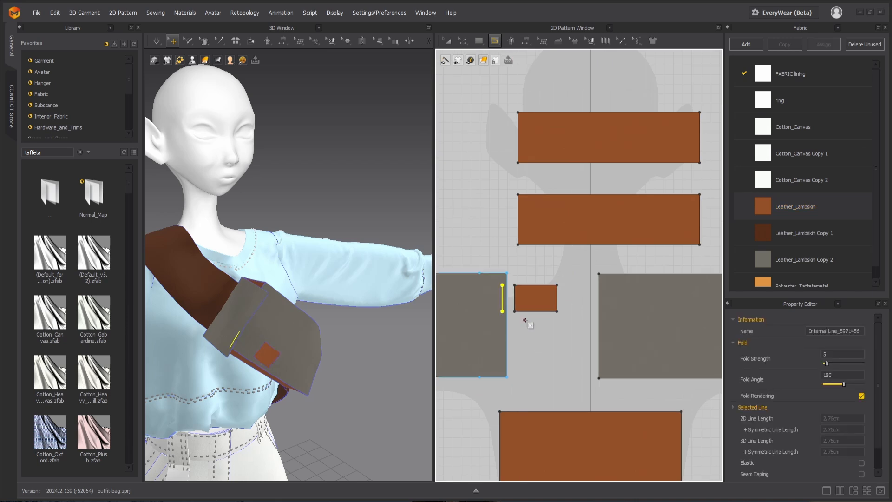
# Sew the small tab's near short edge to the flap's internal line and simulate
pyautogui.press('n')
pyautogui.click(516, 294)
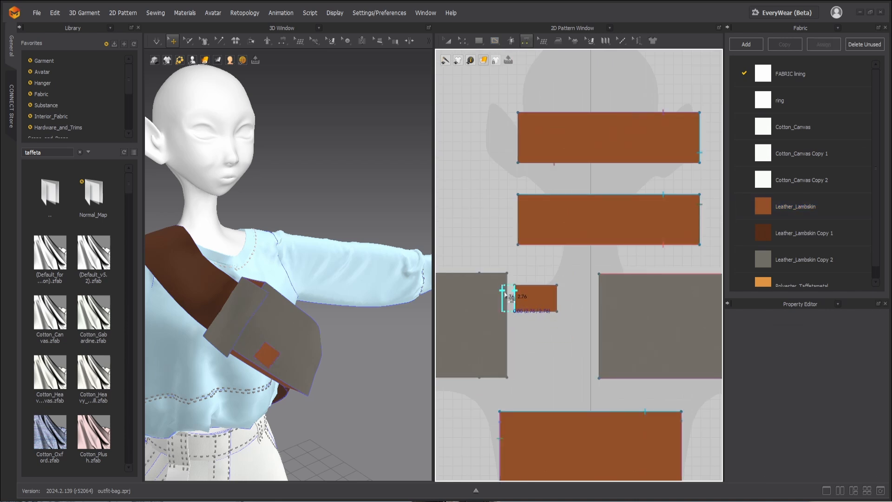
pyautogui.click(508, 300)
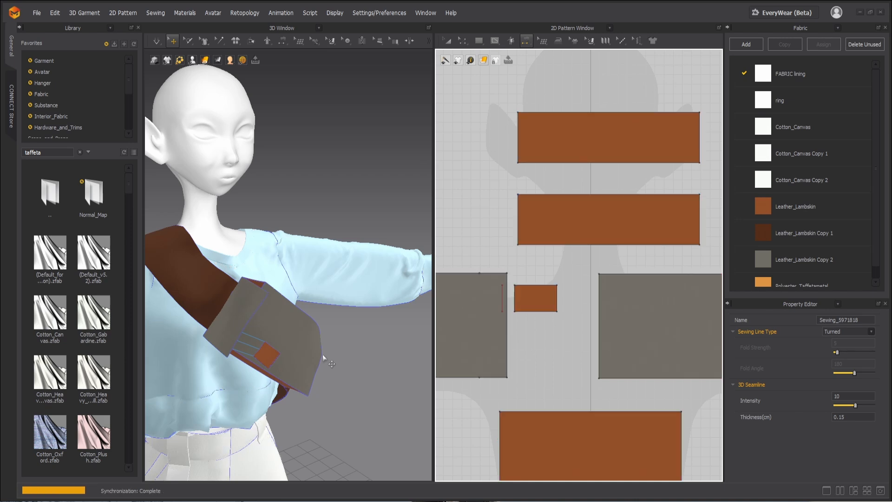
pyautogui.press('space')
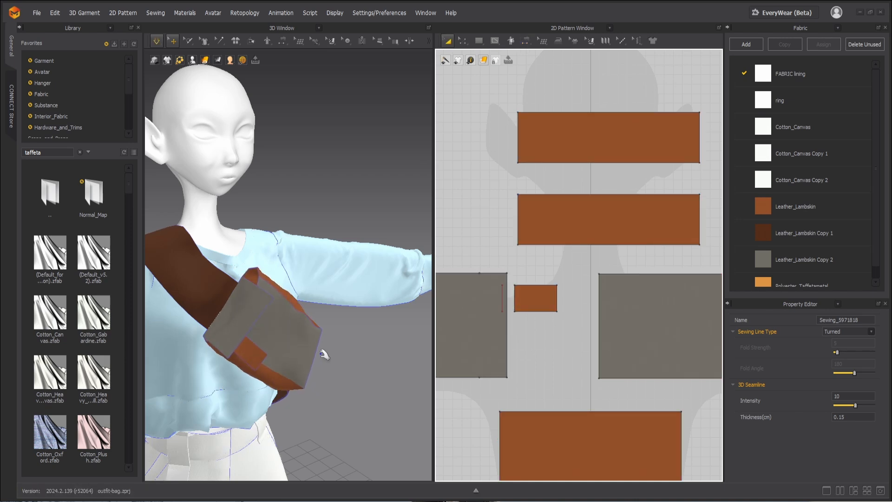
# Freeze the bag's large grey front panel in 3D
pyautogui.scroll(-3, 311, 348)
pyautogui.moveTo(311, 349); pyautogui.dragTo(271, 354, button='right')
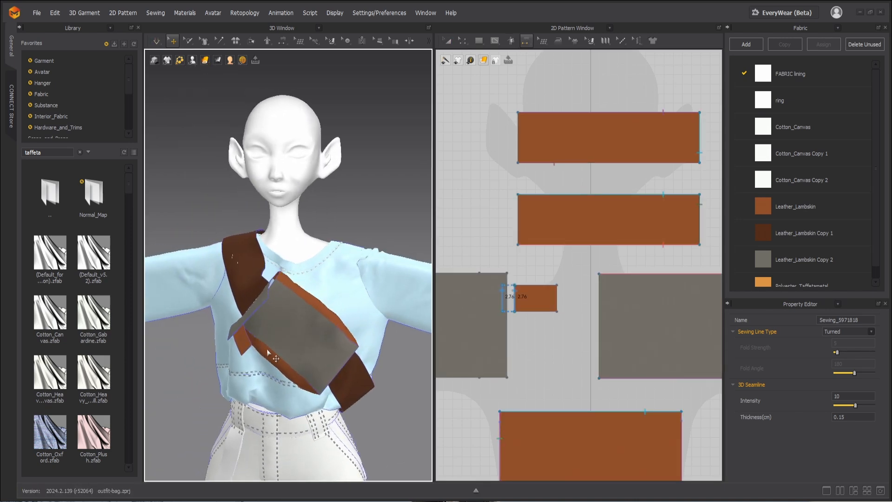
pyautogui.scroll(4, 288, 364)
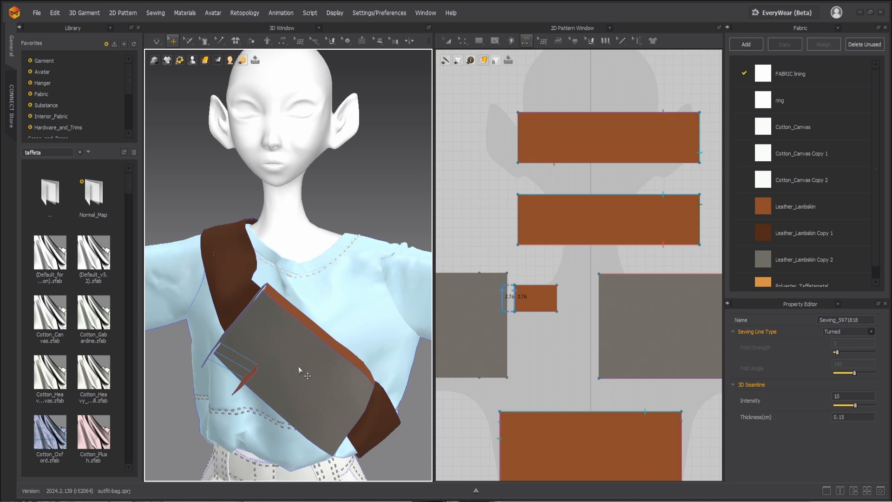
pyautogui.click(299, 367)
pyautogui.rightClick(299, 366)
pyautogui.click(331, 85)
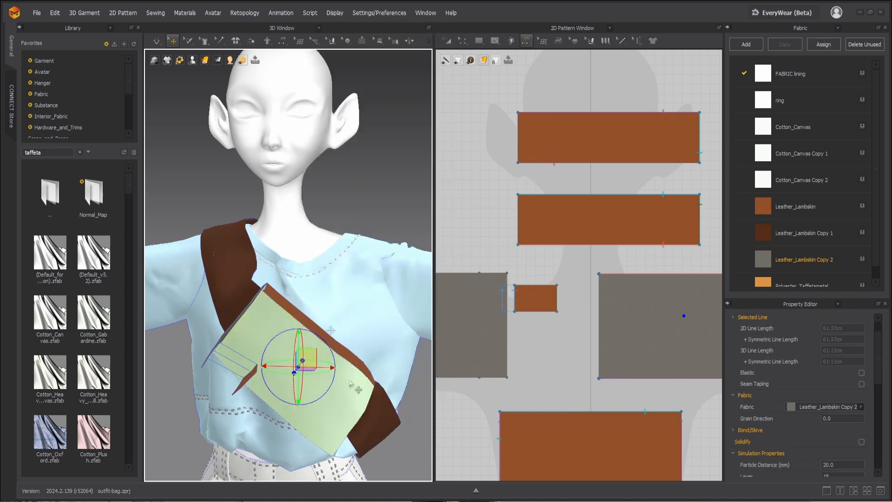
# Simulate and pull the small tab's free end into place over the bag's front panel, stopping the simulation when it is positioned
pyautogui.press('space')
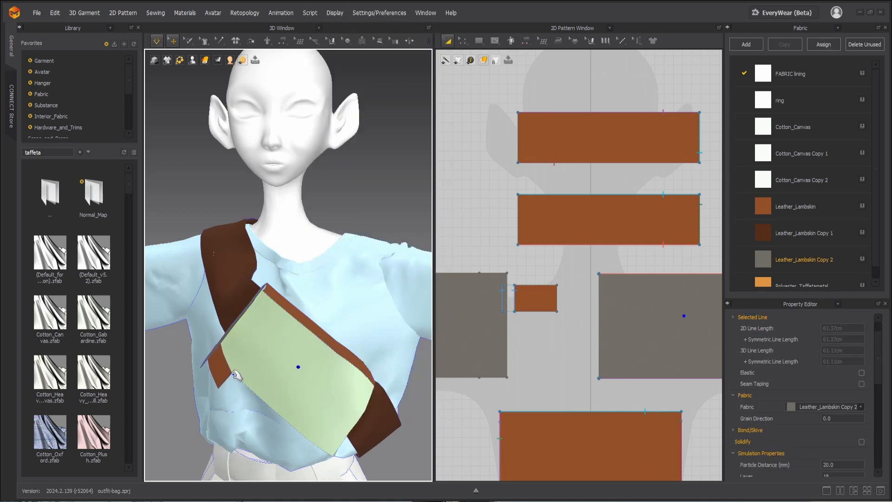
pyautogui.click(238, 375)
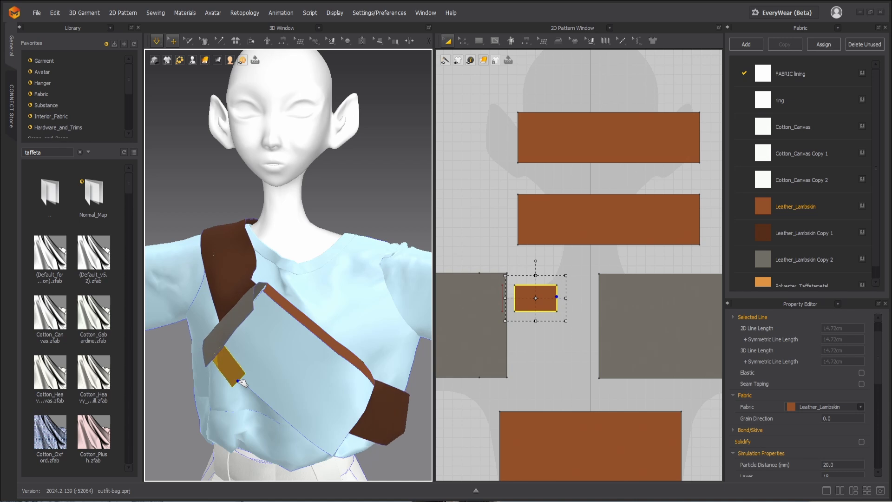
pyautogui.press('space')
pyautogui.press('b')
pyautogui.moveTo(351, 404); pyautogui.dragTo(278, 341, button='right')
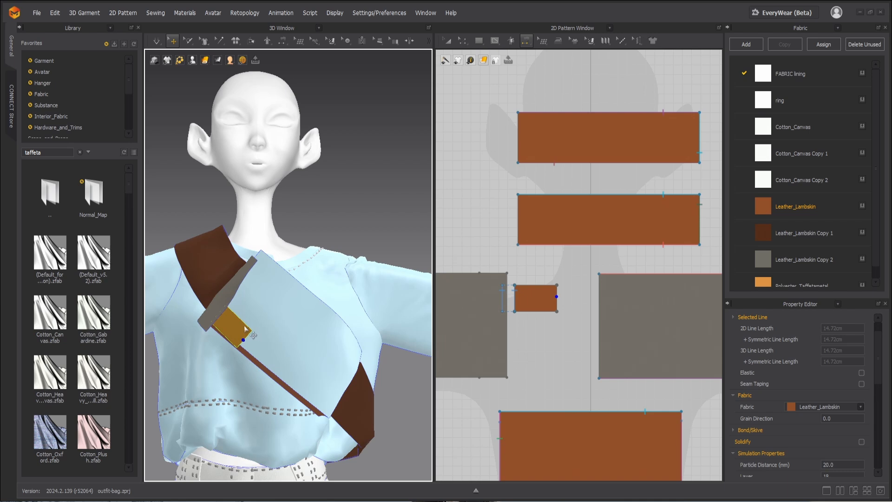
pyautogui.press('space')
pyautogui.moveTo(243, 328); pyautogui.dragTo(258, 314)
pyautogui.press('space')
# Freeze the dark brown strap piece at the bag's lower end
pyautogui.click(358, 400)
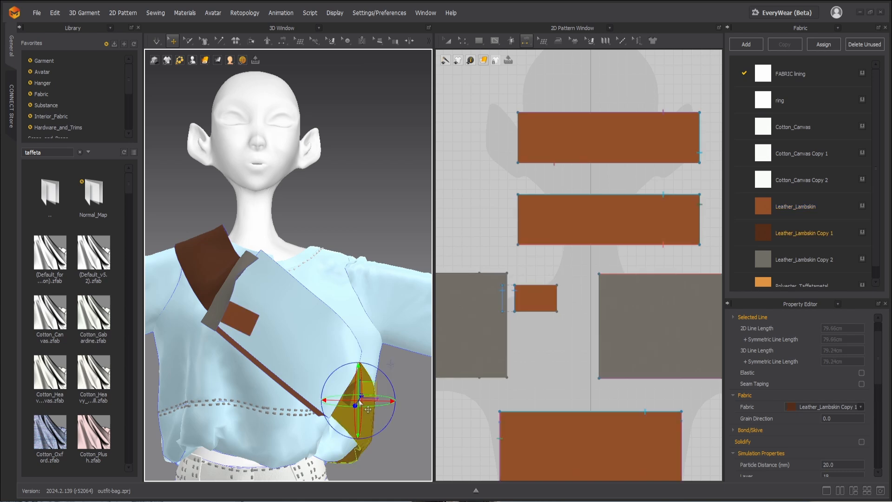
pyautogui.rightClick(358, 401)
pyautogui.click(387, 85)
pyautogui.click(380, 220)
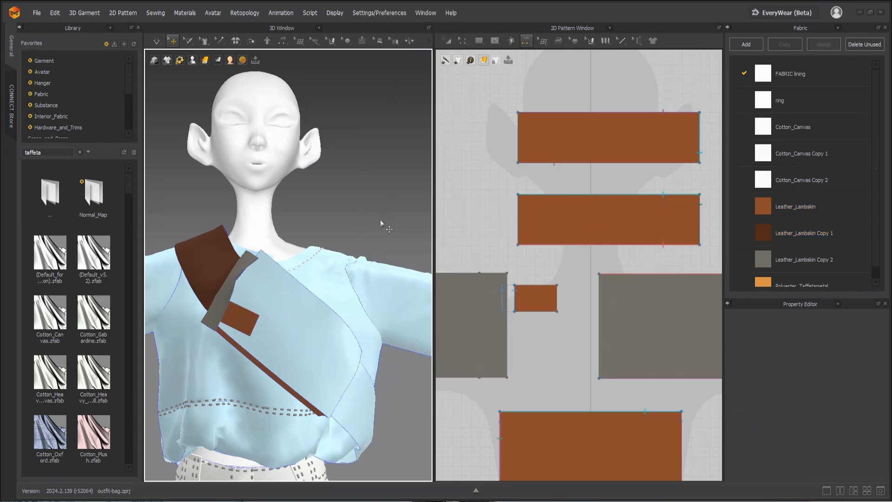
pyautogui.scroll(2, 331, 346)
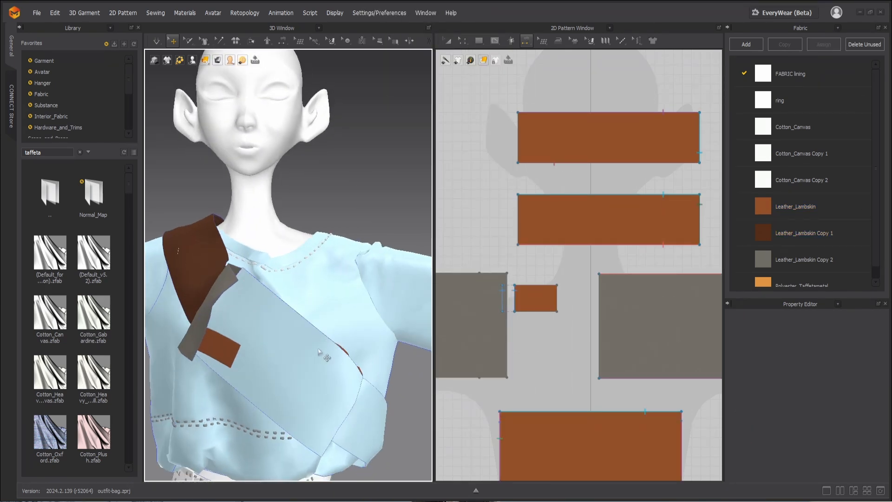
# Shorten the small tab to about half its length by moving its free short edge inward on the 2D pattern
pyautogui.moveTo(316, 328); pyautogui.dragTo(331, 329, button='right')
pyautogui.moveTo(332, 329); pyautogui.dragTo(329, 306, button='middle')
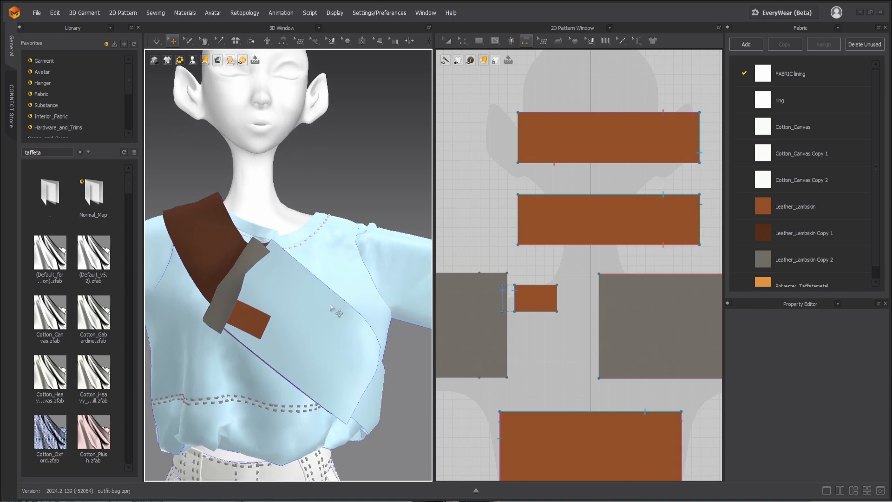
pyautogui.press('z')
pyautogui.click(559, 298)
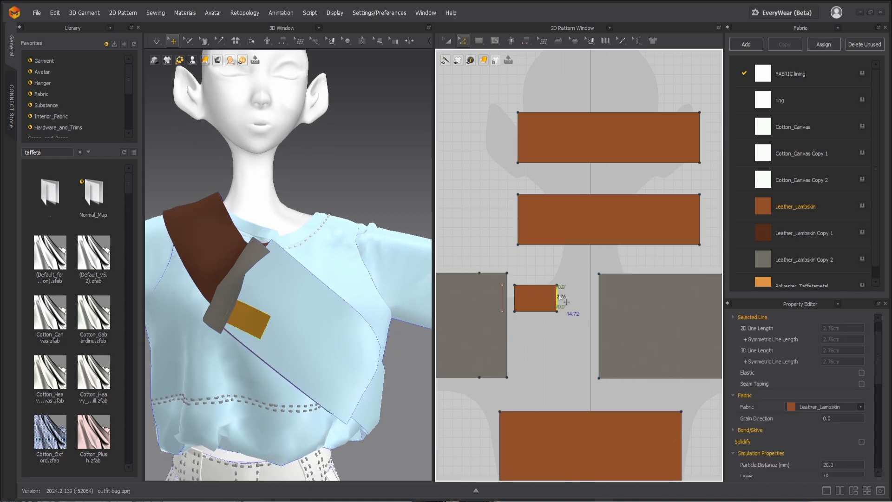
pyautogui.moveTo(566, 301); pyautogui.dragTo(537, 297)
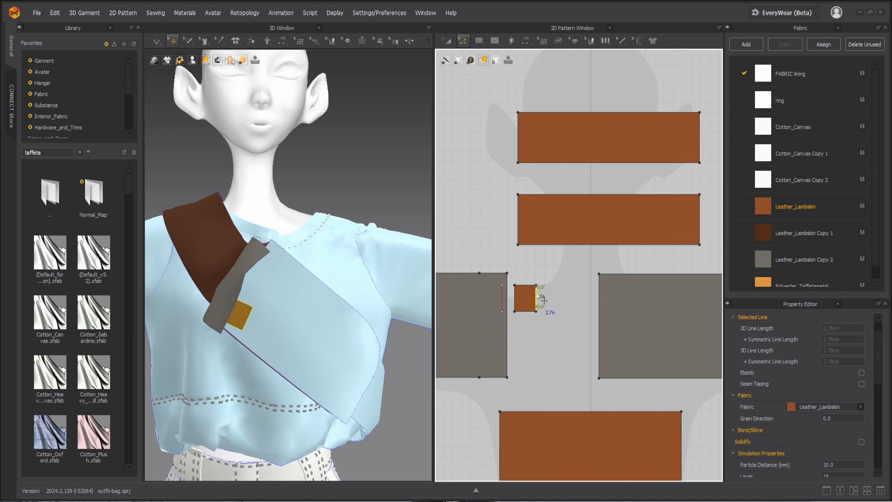
# Add a default segment topstitch along the shortened tab's free short edge
pyautogui.click(622, 42)
pyautogui.click(621, 40)
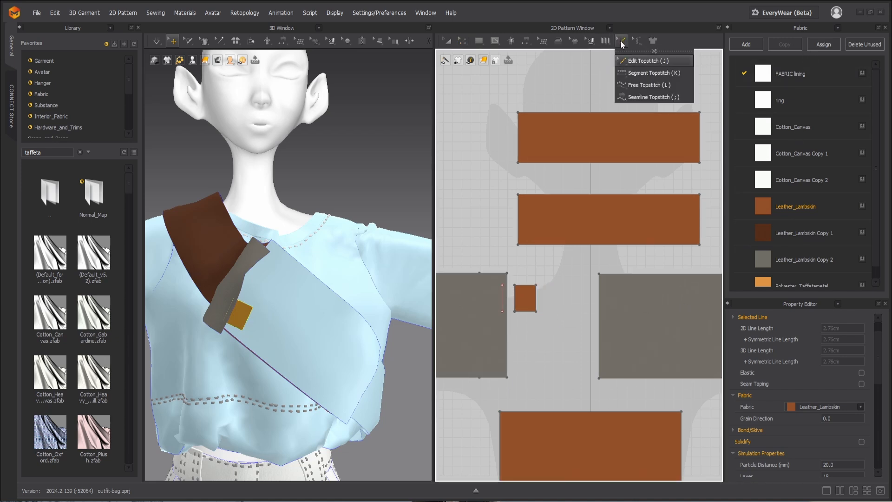
pyautogui.click(648, 73)
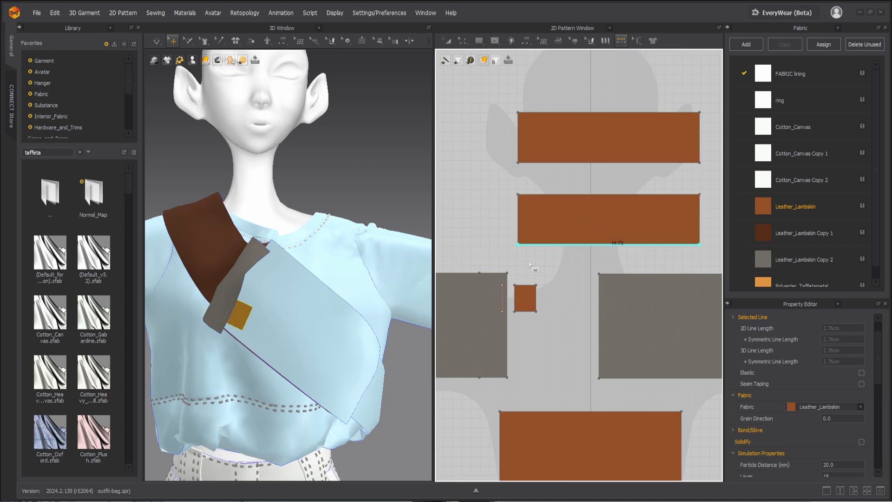
pyautogui.click(537, 302)
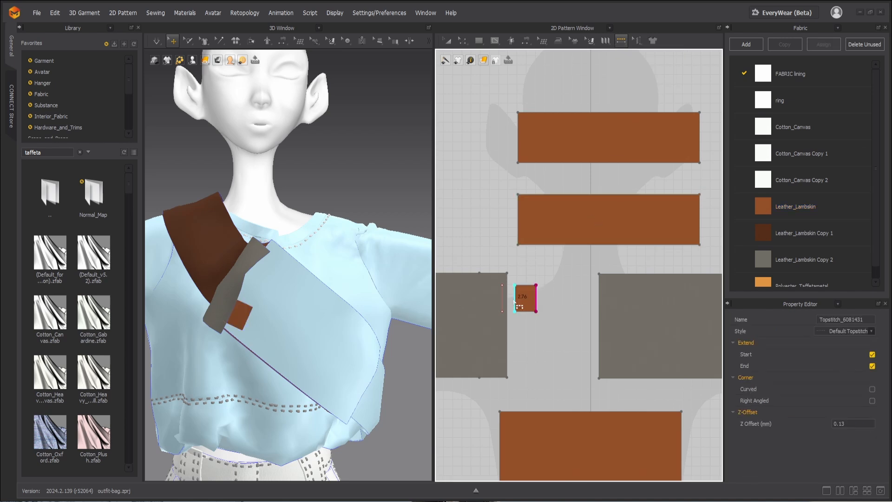
# Add a free topstitch from corner to corner along the tab's short edge nearest the flap
pyautogui.click(623, 44)
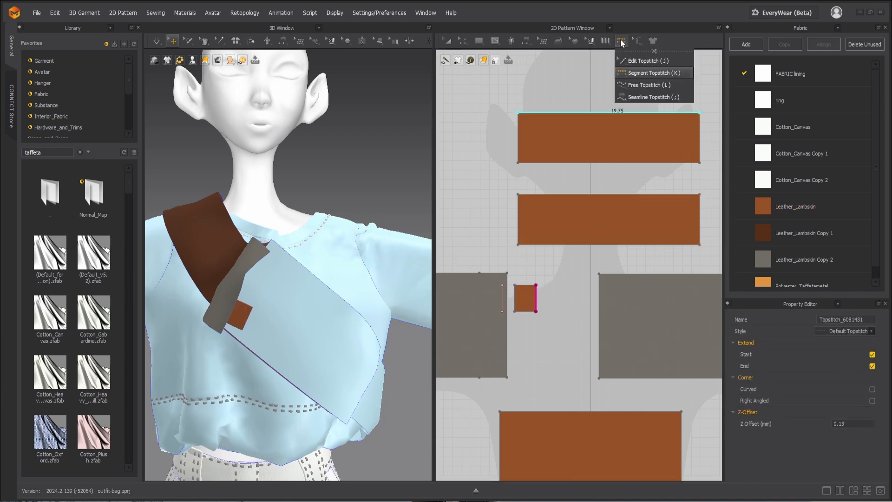
pyautogui.click(629, 88)
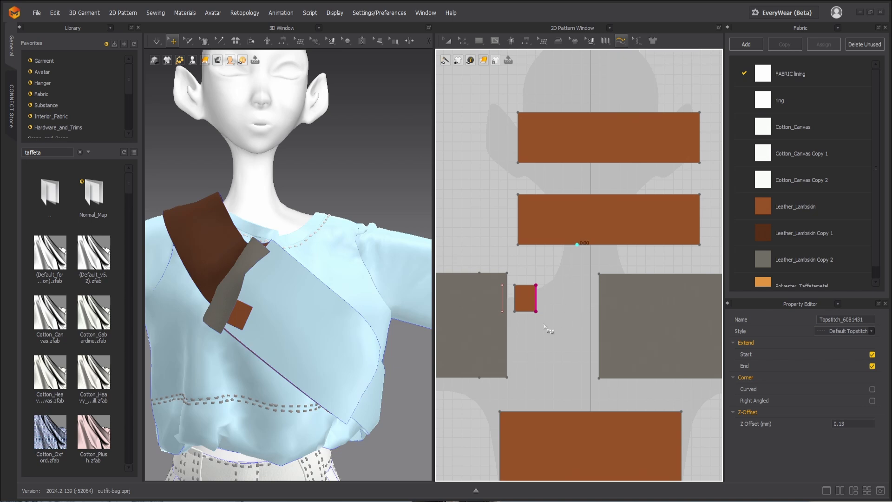
pyautogui.scroll(2, 544, 323)
pyautogui.click(494, 261)
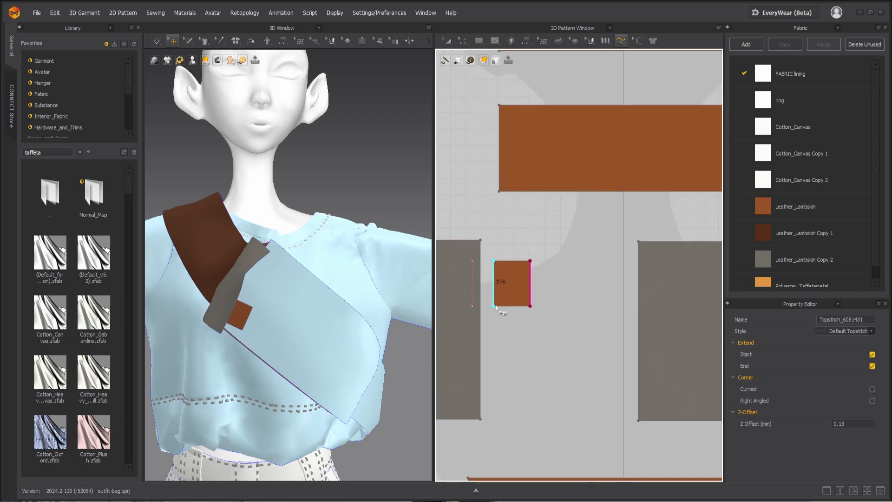
pyautogui.click(494, 306)
# Duplicate the small square tab and place the copy beside it, away from the flap, on the 2D pattern
pyautogui.scroll(3, 284, 344)
pyautogui.scroll(-1, 280, 330)
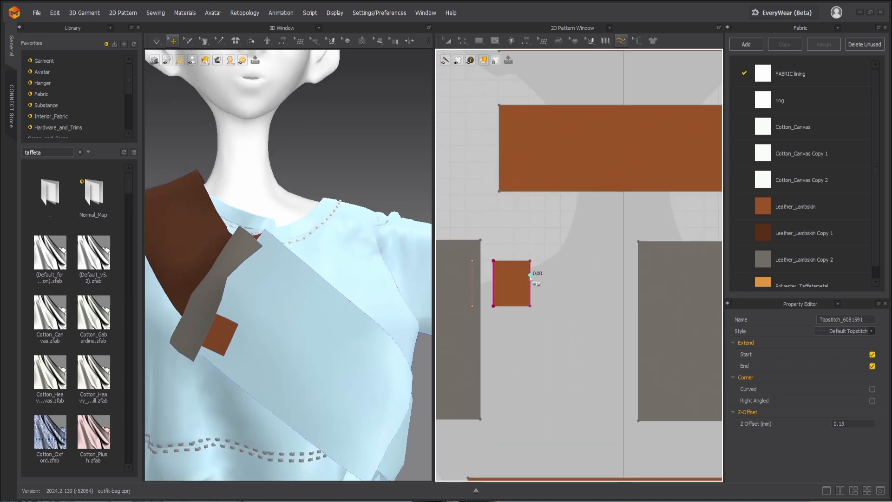
pyautogui.click(228, 337)
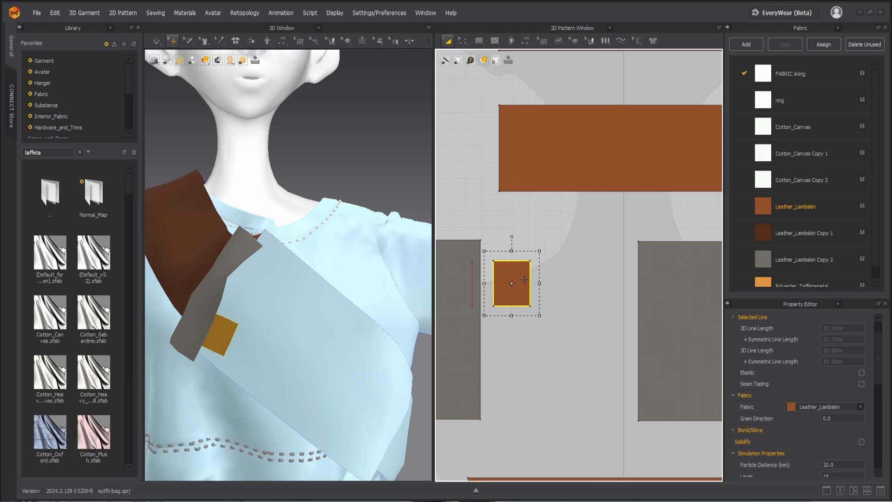
pyautogui.moveTo(524, 279); pyautogui.dragTo(581, 284)
# Add a point midway on the copy's outer short edge and pull it outward into a pointed tip
pyautogui.press('z')
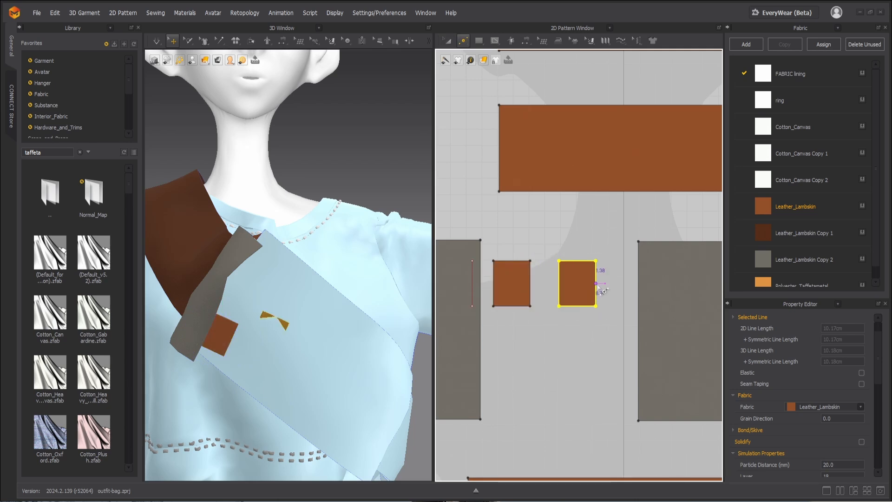
pyautogui.scroll(3, 599, 289)
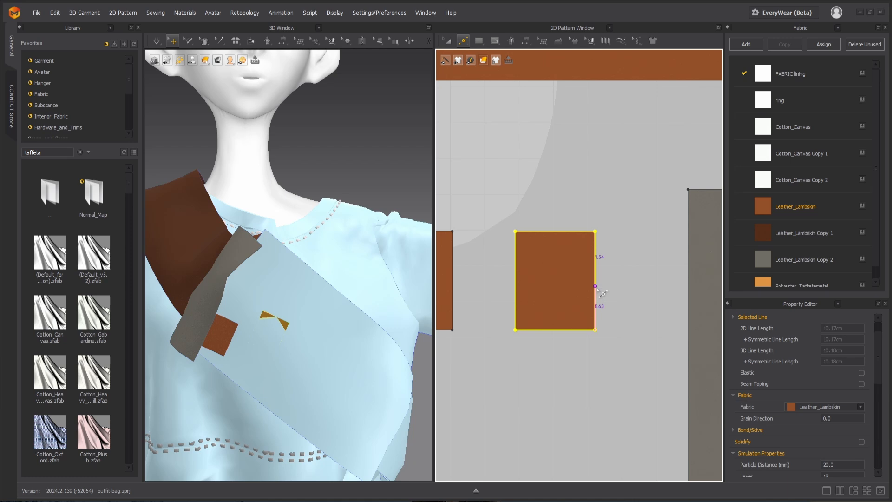
pyautogui.click(596, 286)
pyautogui.moveTo(596, 286); pyautogui.dragTo(643, 291)
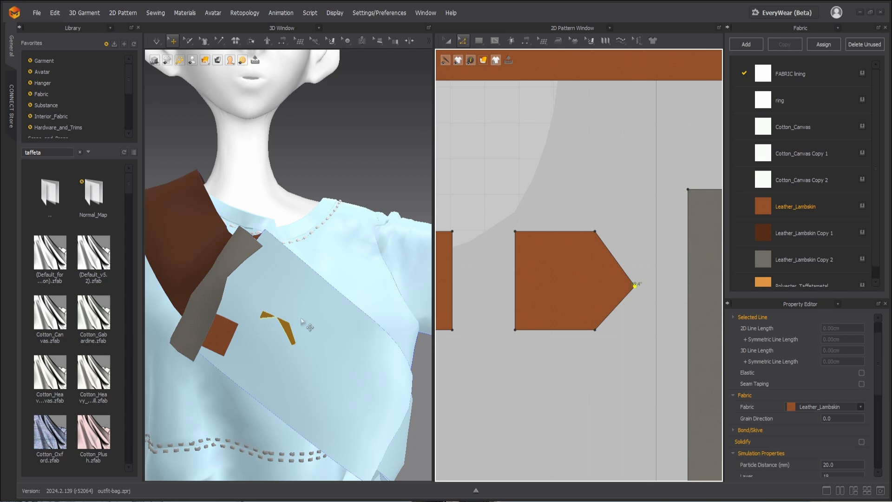
# Move the pointed piece in 3D out in front of the bag's front panel, just past the square tab's free end
pyautogui.moveTo(290, 334); pyautogui.dragTo(281, 361, button='right')
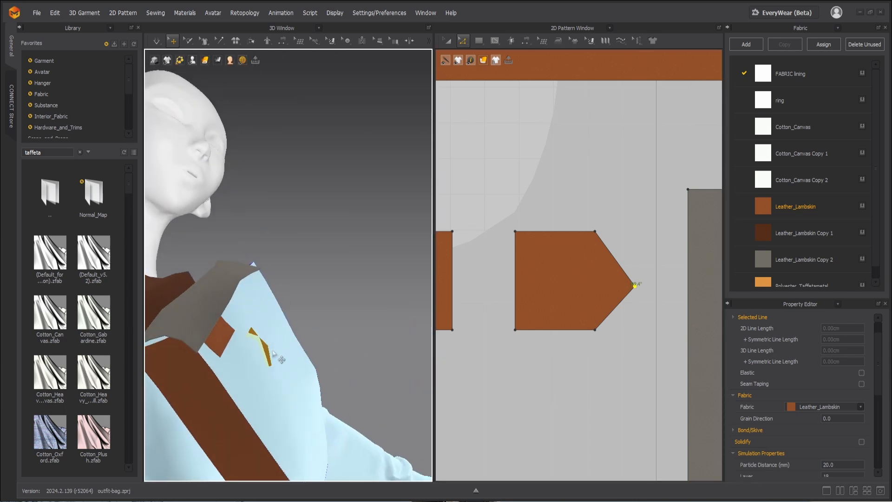
pyautogui.click(281, 360)
pyautogui.moveTo(296, 369); pyautogui.dragTo(279, 371)
pyautogui.moveTo(299, 379); pyautogui.dragTo(250, 411, button='right')
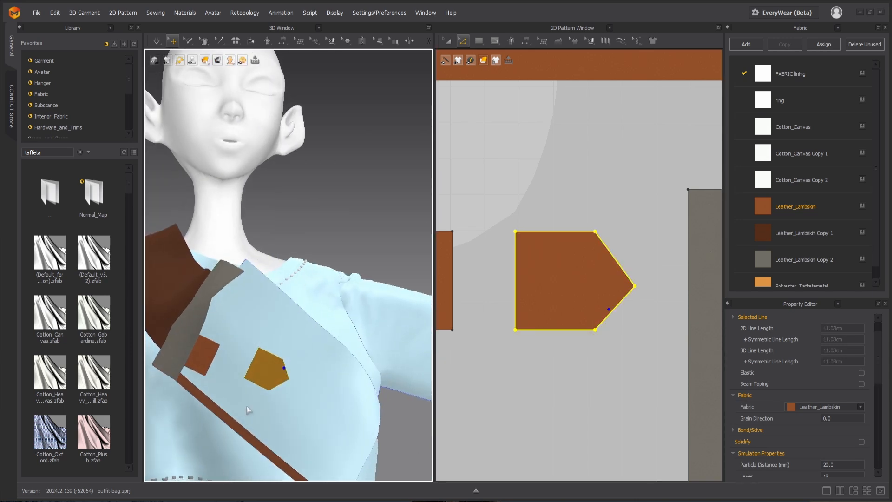
pyautogui.moveTo(268, 377)
pyautogui.mouseDown()
pyautogui.moveTo(261, 383)
pyautogui.moveTo(258, 376)
pyautogui.mouseUp()
pyautogui.moveTo(257, 375); pyautogui.dragTo(349, 370, button='right')
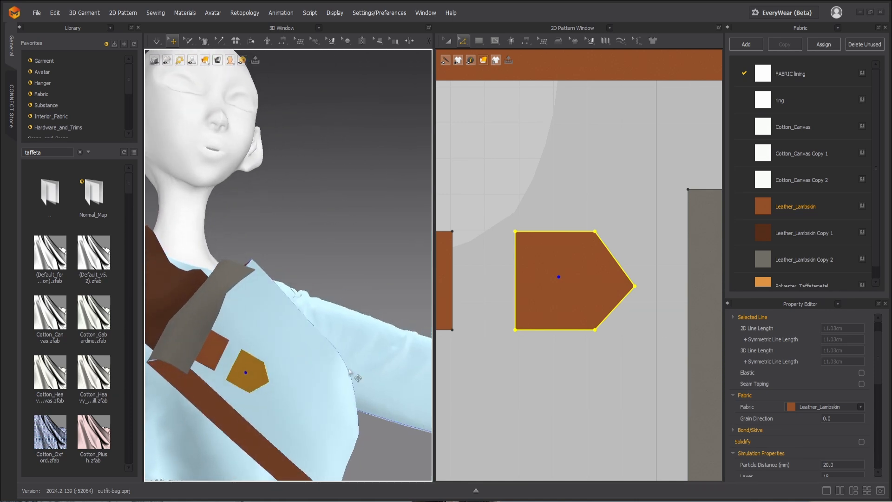
# Shift the pointed piece aside on the 2D pattern and paste a copy of the square tab between the two pieces
pyautogui.press('a')
pyautogui.moveTo(530, 267); pyautogui.dragTo(601, 268)
pyautogui.click(447, 267)
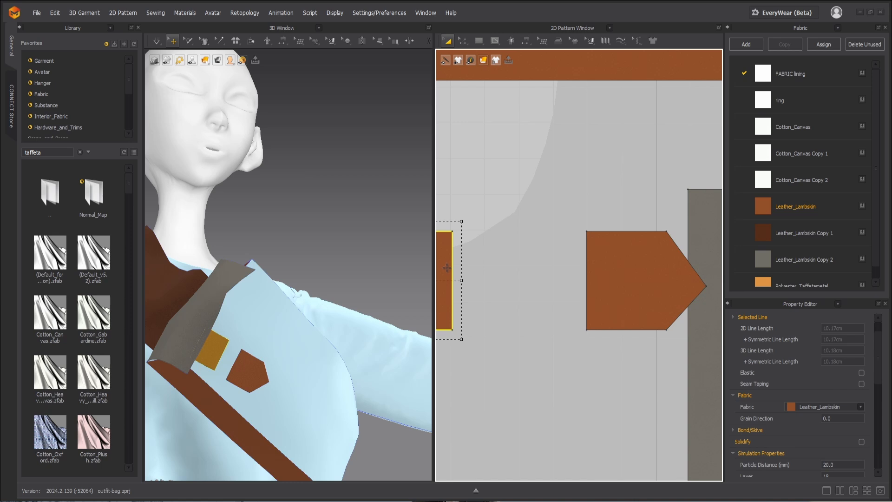
pyautogui.hotkey('ctrl', 'c')
pyautogui.hotkey('ctrl', 'v')
pyautogui.click(522, 281)
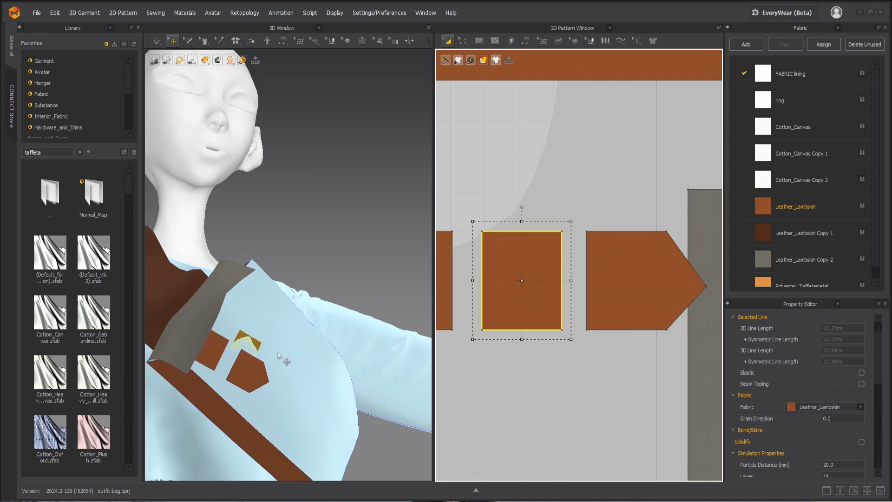
# Position the pasted square in 3D over the bag's front panel so it bridges the tab and the pointed piece
pyautogui.moveTo(256, 363)
pyautogui.mouseDown(button='right')
pyautogui.moveTo(269, 353)
pyautogui.moveTo(245, 349)
pyautogui.mouseUp(button='right')
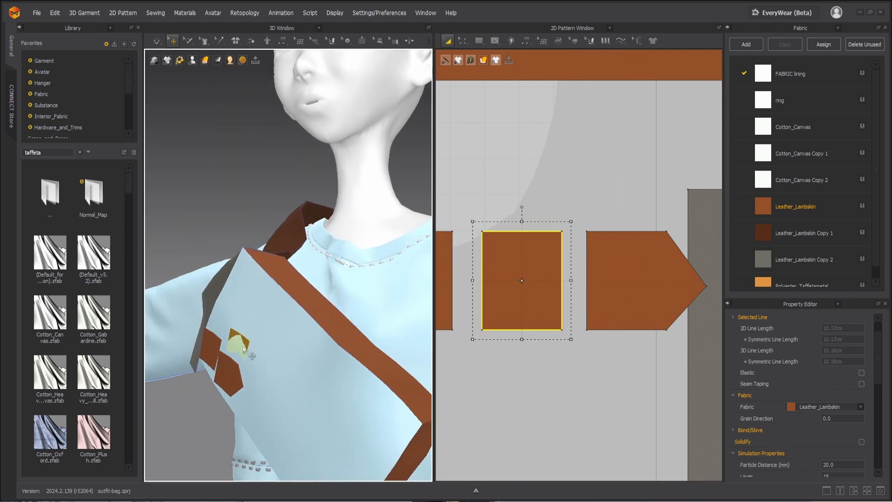
pyautogui.moveTo(251, 356); pyautogui.dragTo(222, 353)
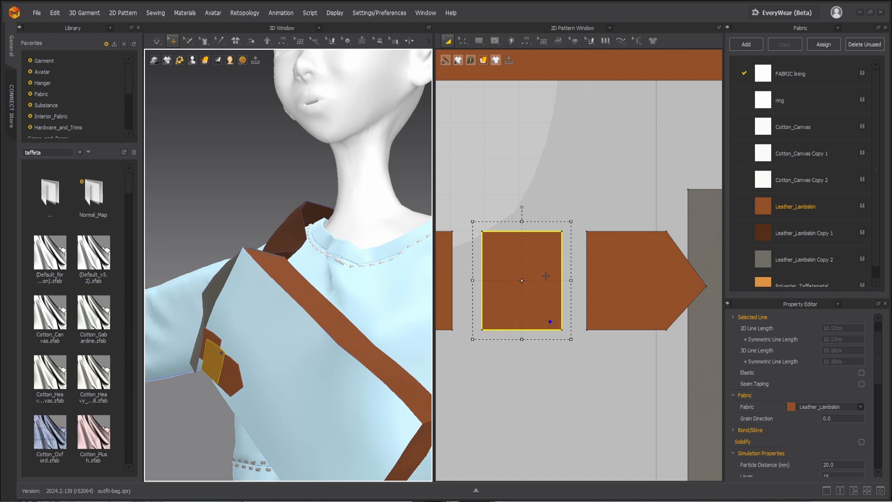
pyautogui.moveTo(248, 336); pyautogui.dragTo(310, 332, button='right')
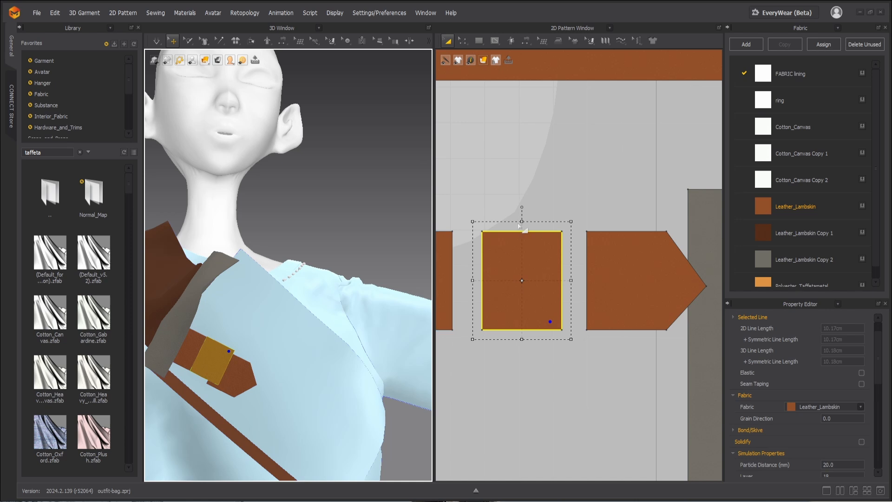
pyautogui.moveTo(522, 222); pyautogui.dragTo(521, 210)
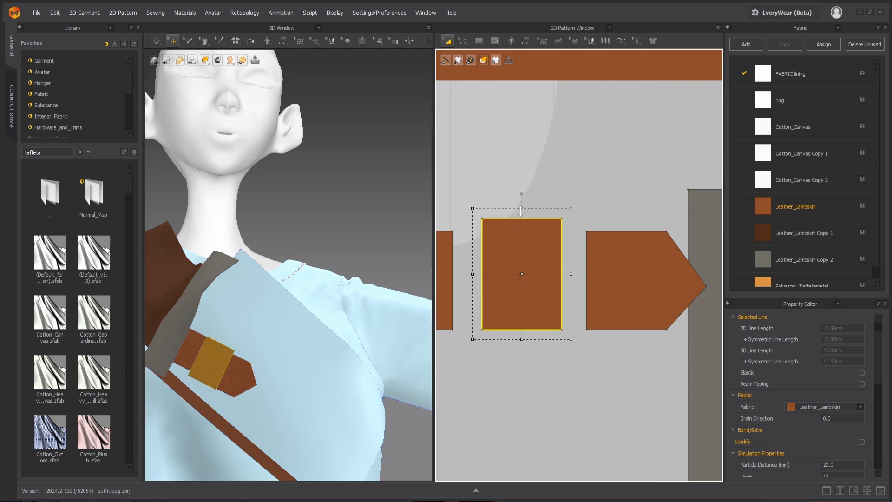
pyautogui.hotkey('ctrl', 'z')
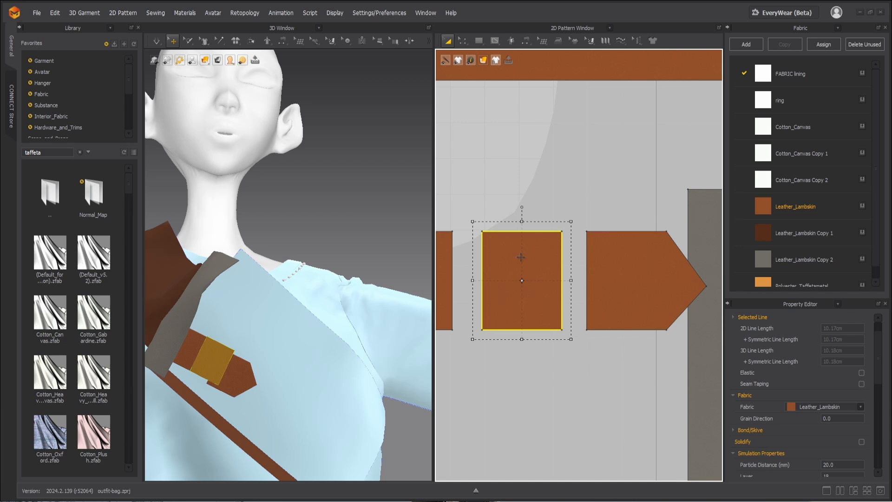
pyautogui.rightClick(522, 259)
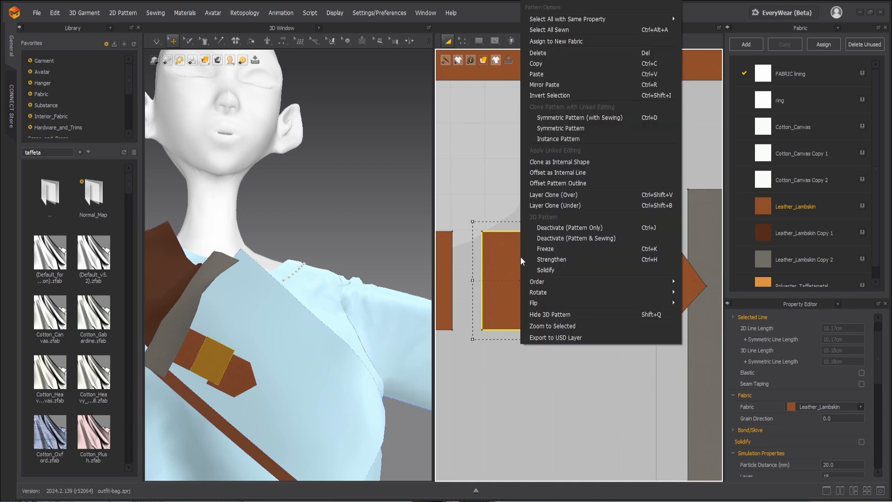
pyautogui.click(585, 183)
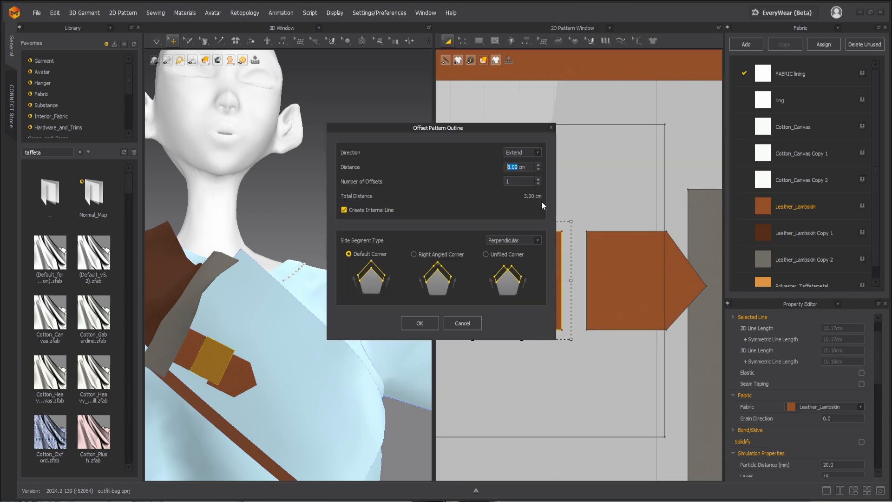
pyautogui.click(463, 323)
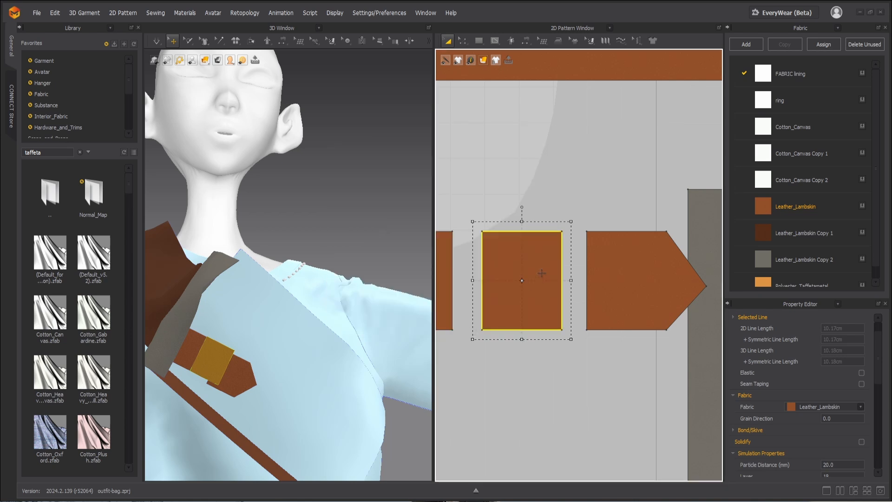
# Offset an internal line 0.30 cm inside the middle square and cut and sew along it to form a buckle frame
pyautogui.rightClick(533, 270)
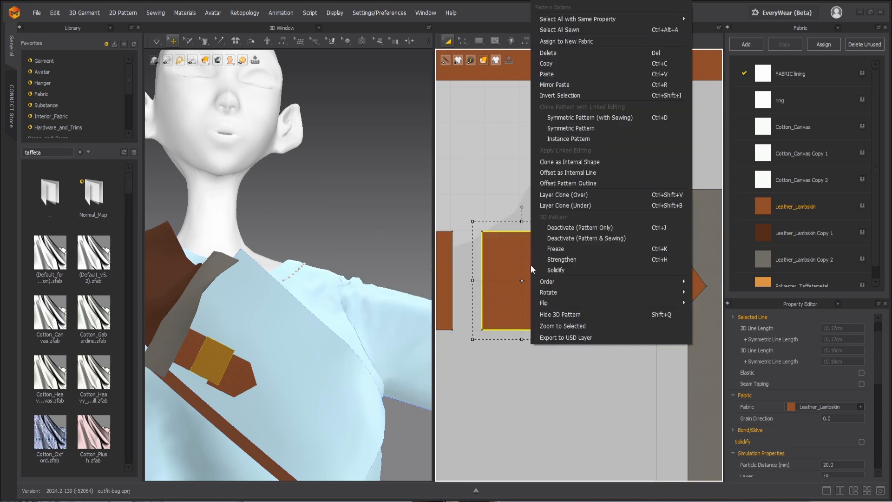
pyautogui.click(562, 174)
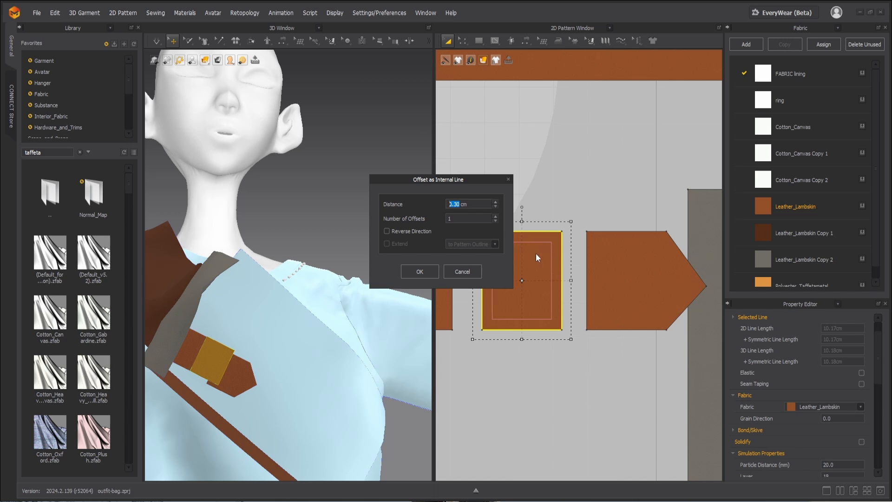
pyautogui.click(420, 271)
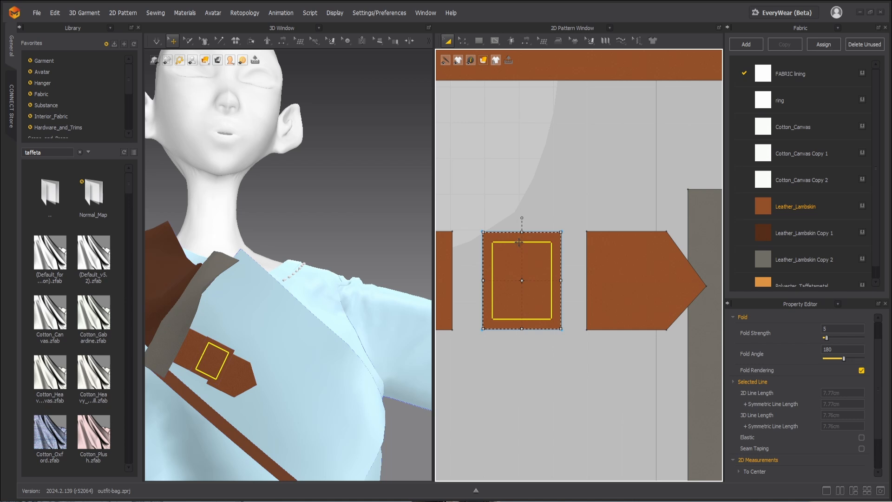
pyautogui.rightClick(519, 243)
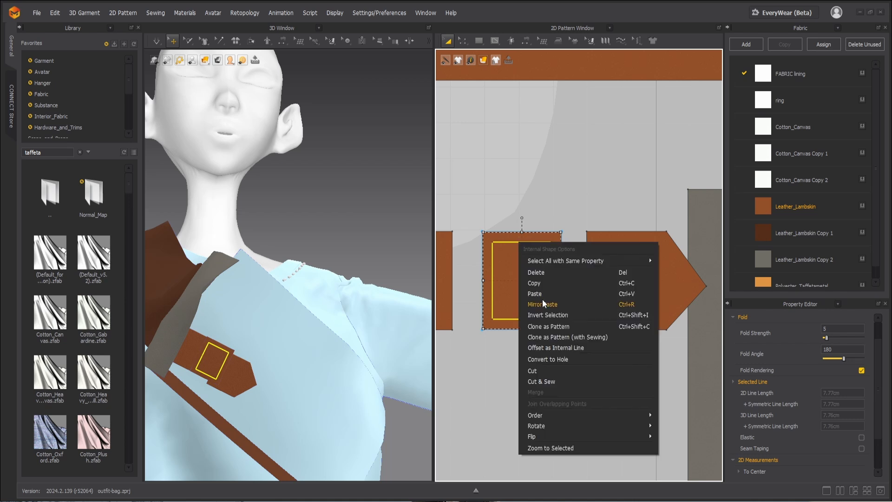
pyautogui.click(551, 379)
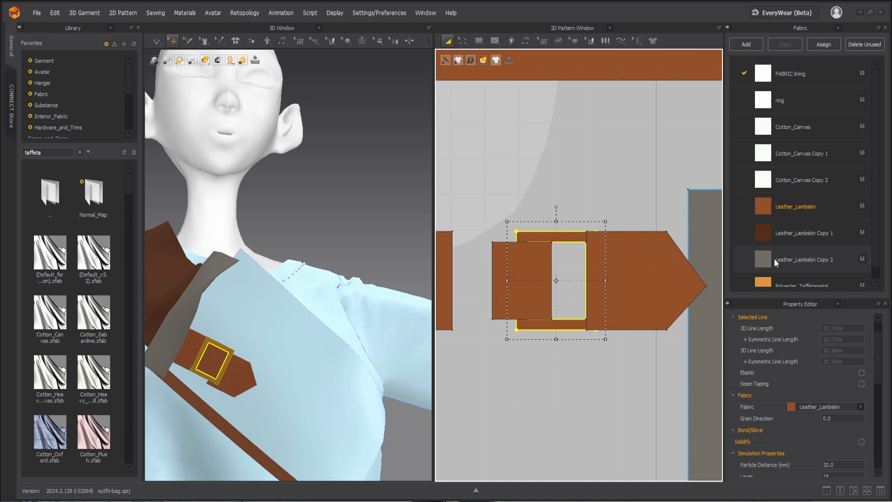
# Assign the Leather_Lambskin Copy 2 fabric to the inner piece cut from the middle square
pyautogui.moveTo(777, 263); pyautogui.dragTo(534, 283)
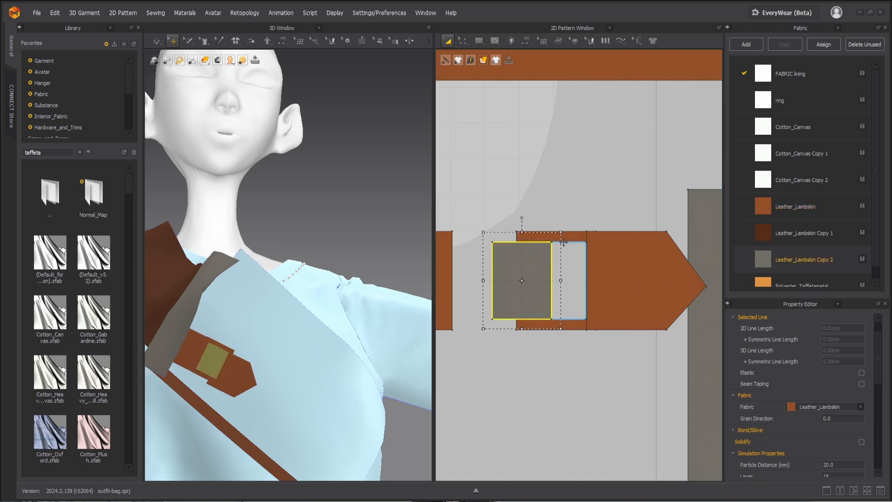
pyautogui.moveTo(562, 235)
pyautogui.mouseDown()
pyautogui.moveTo(548, 229)
pyautogui.moveTo(553, 236)
pyautogui.mouseUp()
# Assign the Polyester_Taffetametal fabric to the buckle frame and check the fabric's colour and reflection settings
pyautogui.scroll(-1, 840, 236)
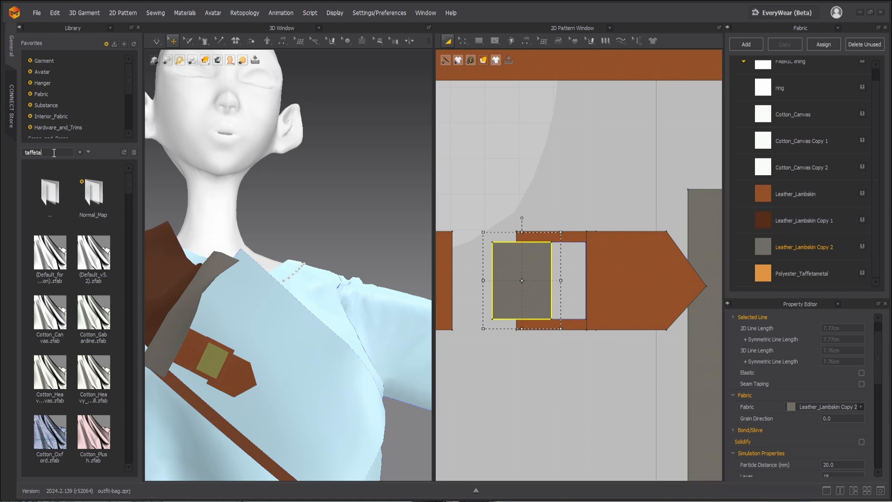
pyautogui.click(812, 275)
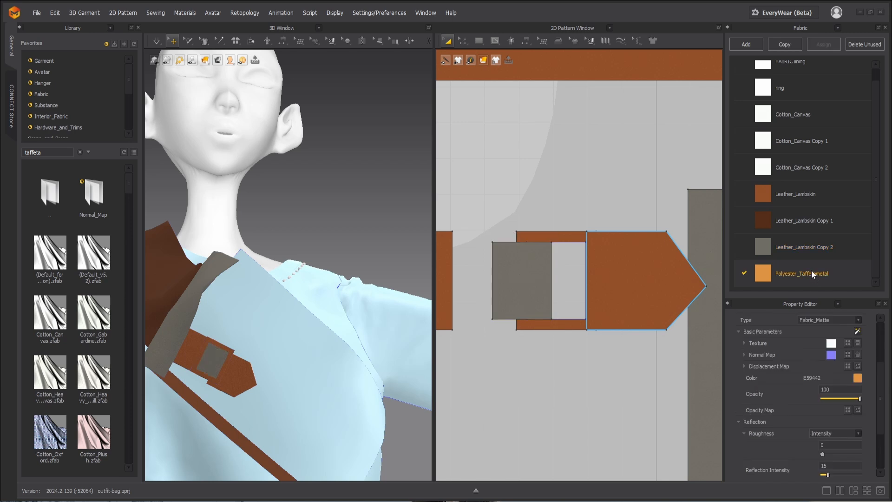
pyautogui.click(571, 238)
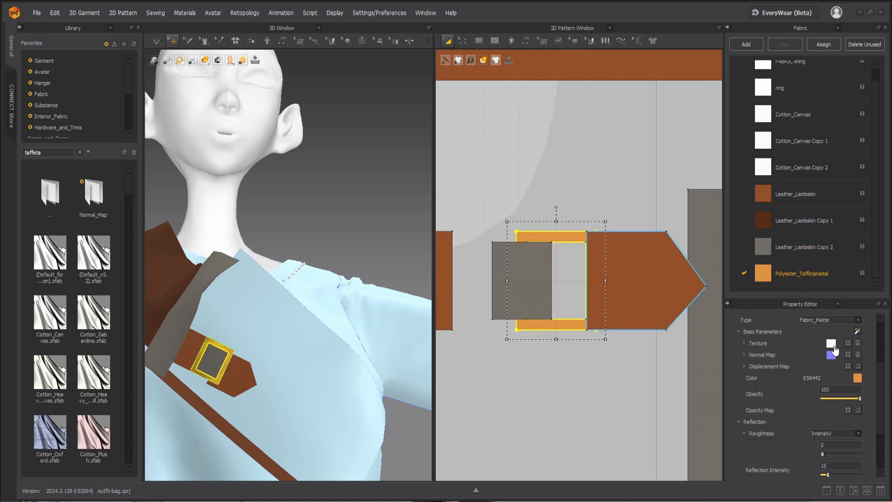
pyautogui.click(858, 377)
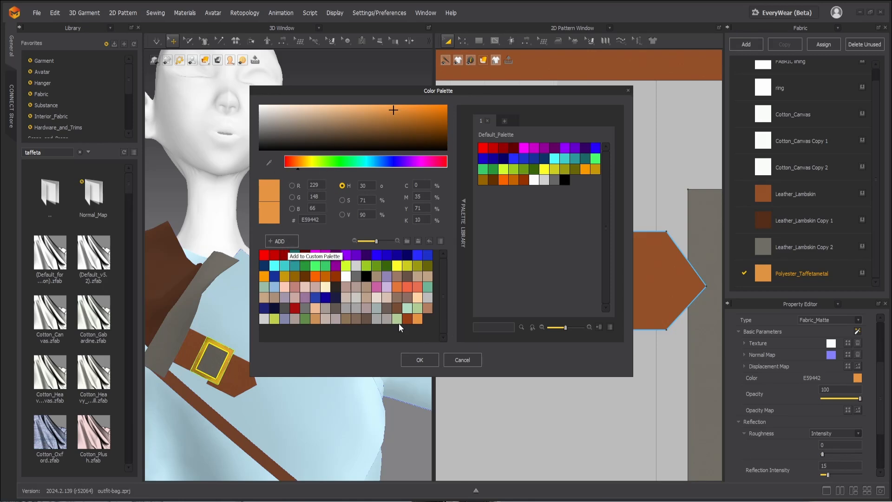
pyautogui.click(420, 360)
pyautogui.scroll(-3, 782, 400)
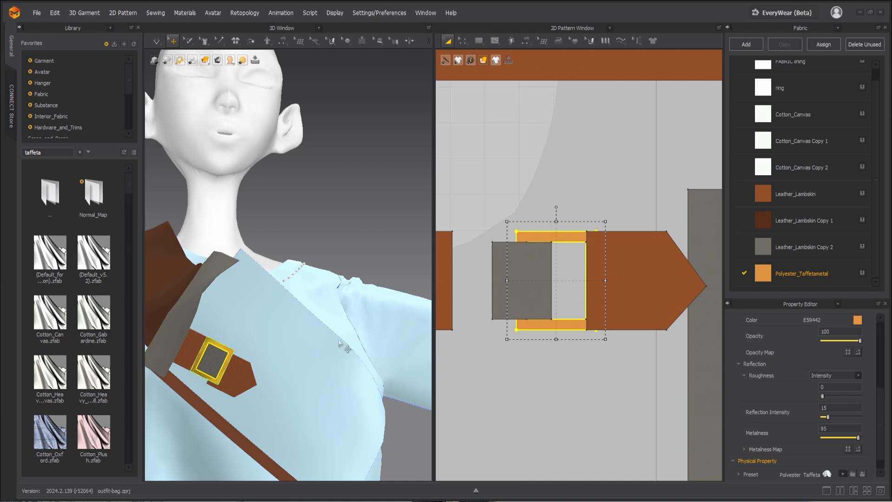
# Set the buckle frame's additional rendering thickness to 2 mm
pyautogui.click(325, 198)
pyautogui.click(240, 361)
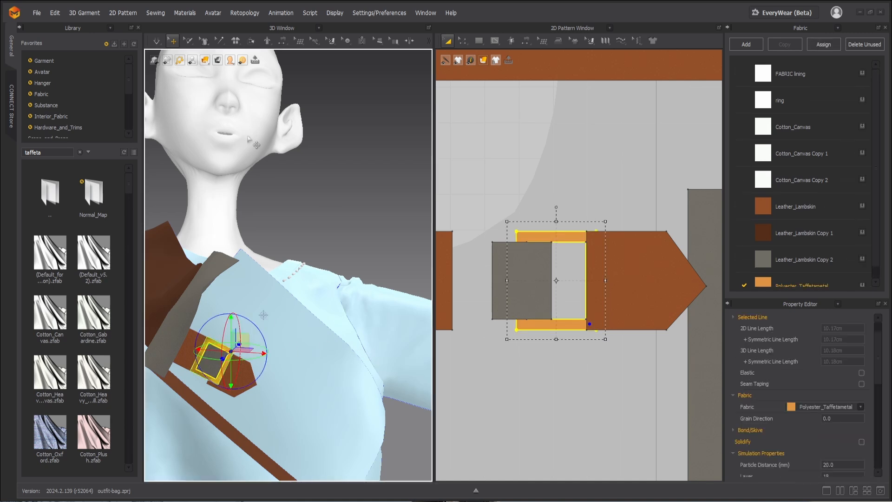
pyautogui.moveTo(205, 61)
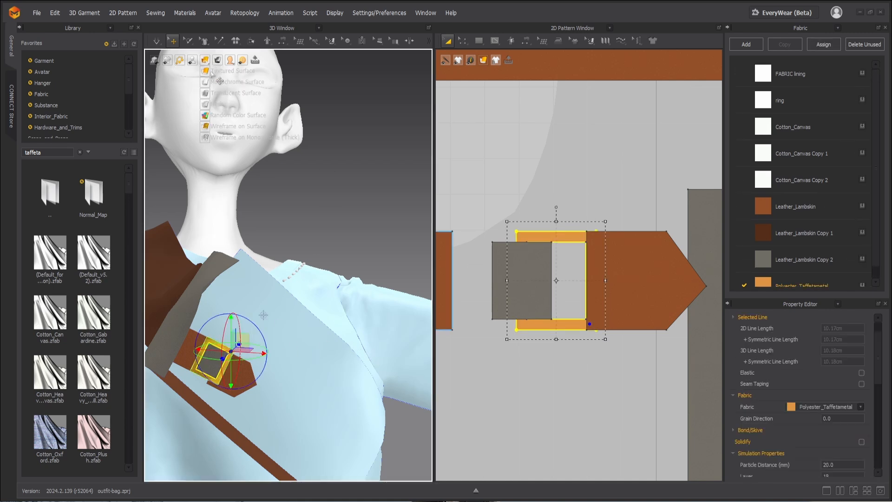
pyautogui.scroll(-3, 774, 433)
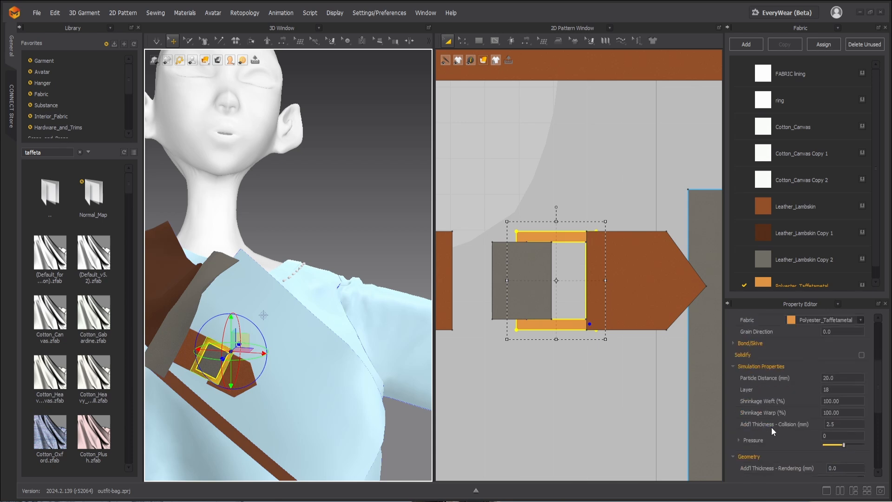
pyautogui.scroll(-1, 772, 426)
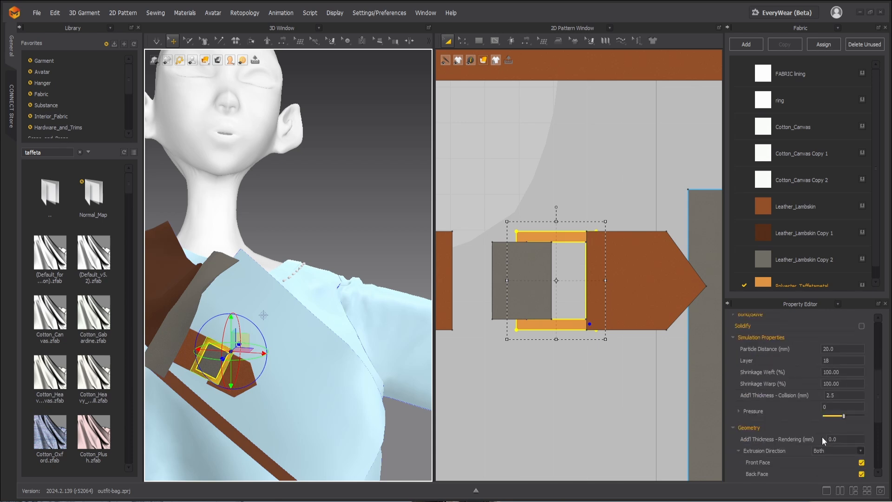
pyautogui.click(839, 439)
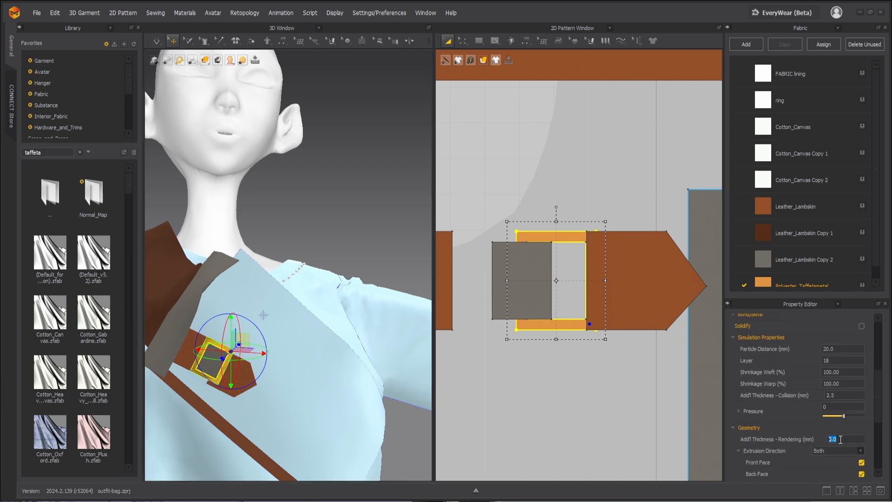
pyautogui.write('2')
pyautogui.press('Return')
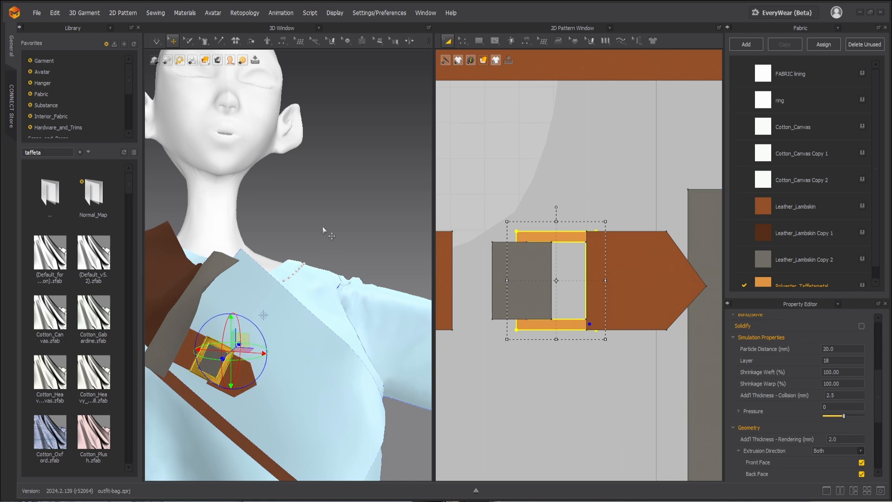
pyautogui.click(274, 378)
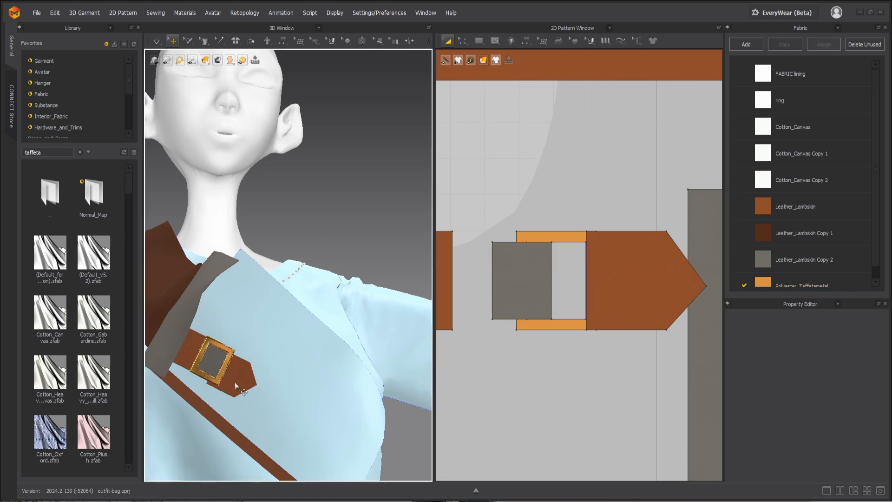
# Set the additional rendering thickness of the square tab and the pointed piece together to 1.0 mm
pyautogui.click(235, 383)
pyautogui.keyDown('shift'); pyautogui.click(190, 347); pyautogui.keyUp('shift')
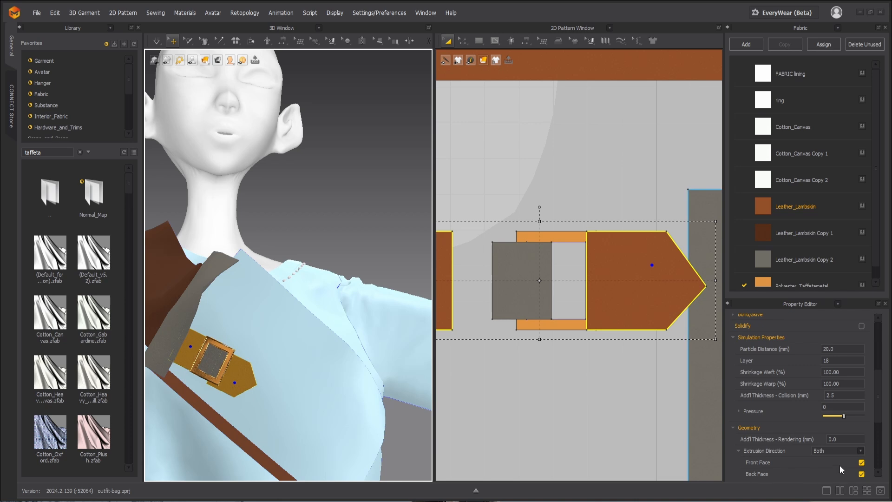
pyautogui.moveTo(842, 439); pyautogui.dragTo(824, 442)
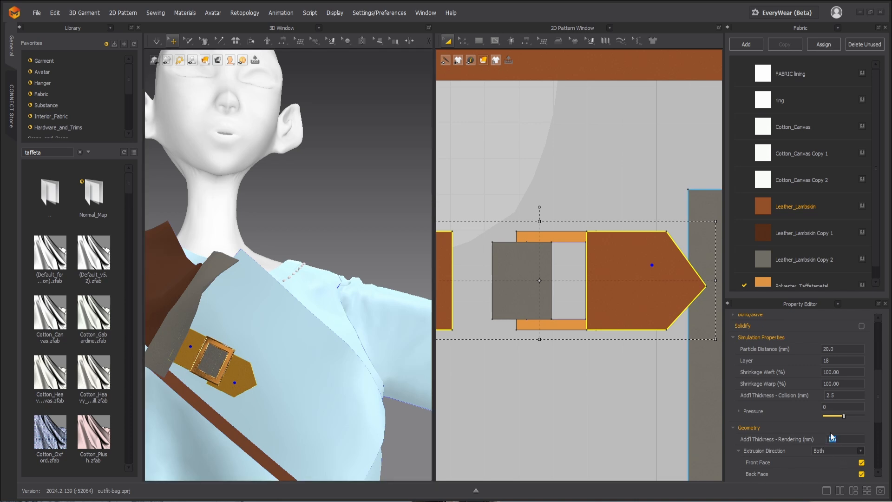
pyautogui.write('1.0')
pyautogui.press('Return')
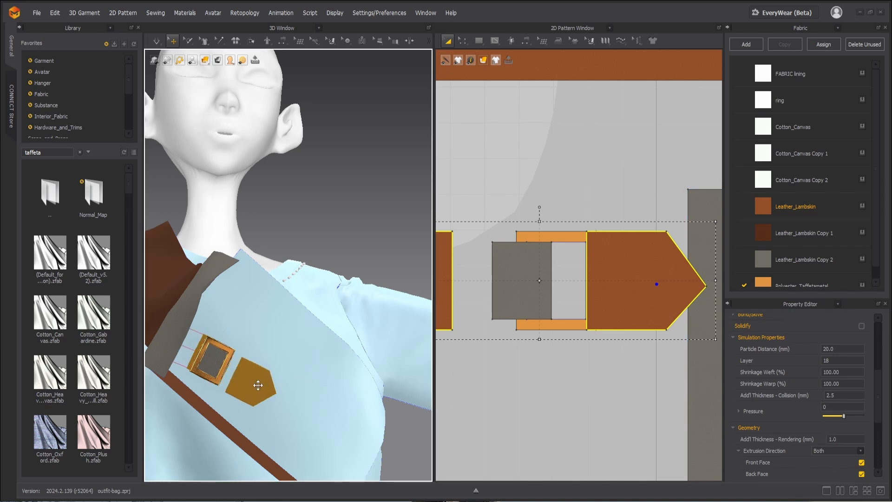
# Spread the buckle and the pointed piece apart in 3D, leaving gaps between the tab, buckle and pointed end
pyautogui.click(257, 384)
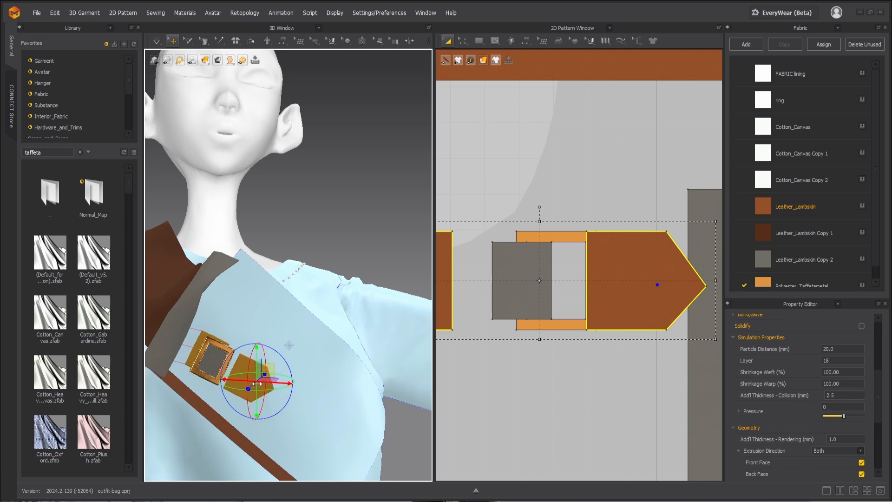
pyautogui.moveTo(257, 384); pyautogui.dragTo(251, 383)
pyautogui.click(330, 235)
pyautogui.moveTo(270, 404); pyautogui.dragTo(324, 343, button='middle')
pyautogui.scroll(5, 271, 316)
pyautogui.scroll(-1, 250, 316)
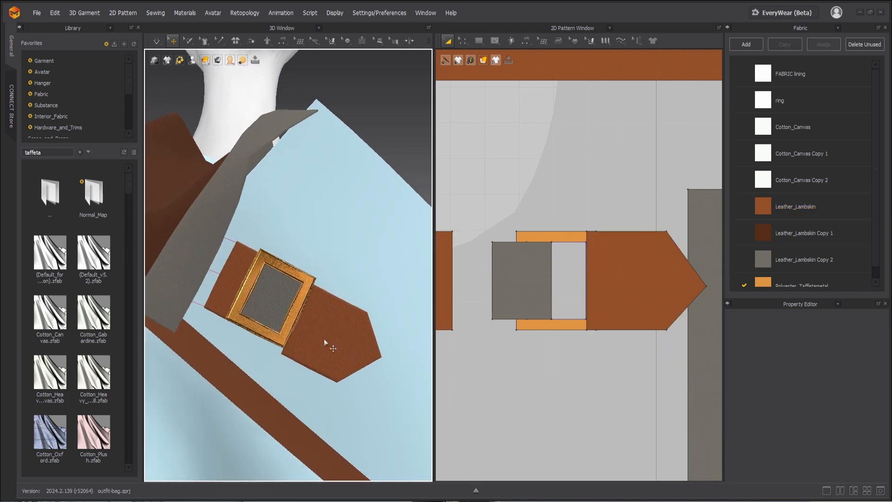
pyautogui.moveTo(325, 340); pyautogui.dragTo(360, 348)
pyautogui.click(276, 303)
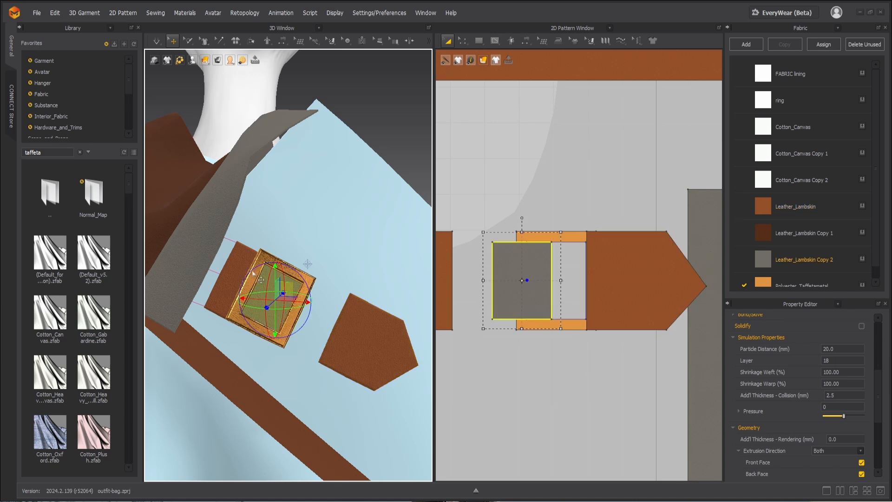
pyautogui.moveTo(270, 268); pyautogui.dragTo(299, 280)
pyautogui.moveTo(364, 353); pyautogui.dragTo(392, 369)
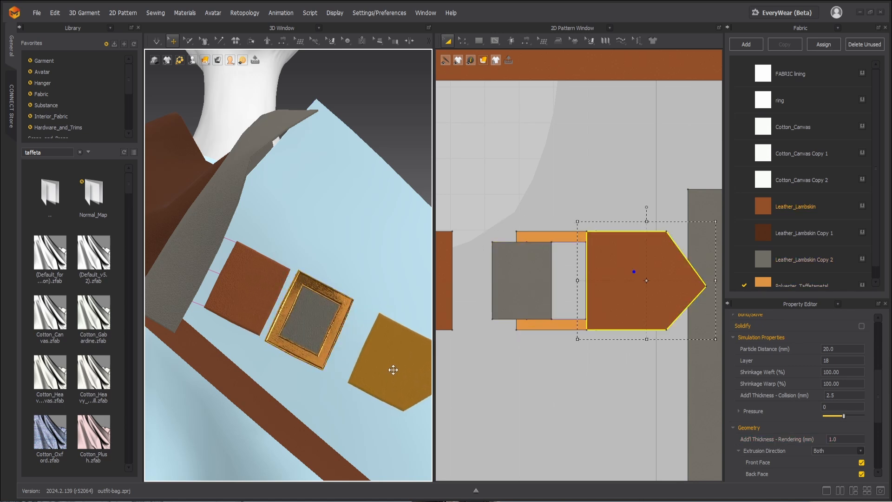
# Sew the buckle frame's facing edges to the tab and the pointed piece, and simulate to pull them together
pyautogui.press('n')
pyautogui.click(283, 282)
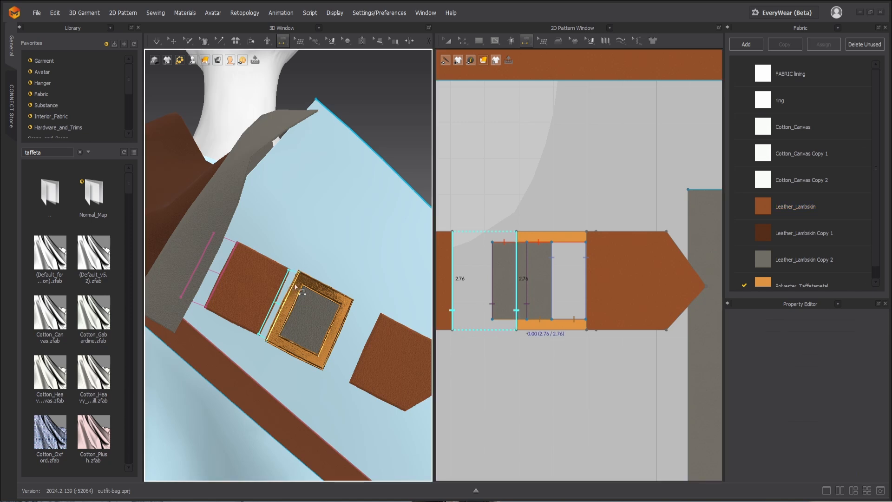
pyautogui.click(295, 284)
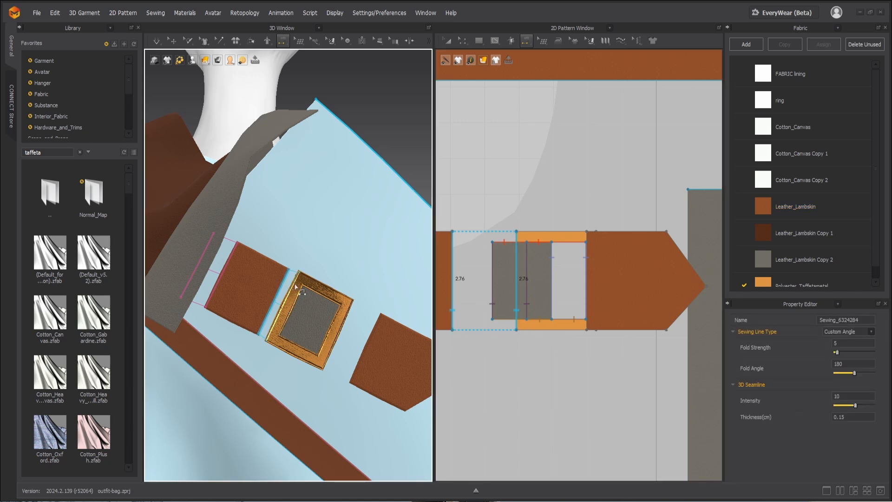
pyautogui.click(355, 312)
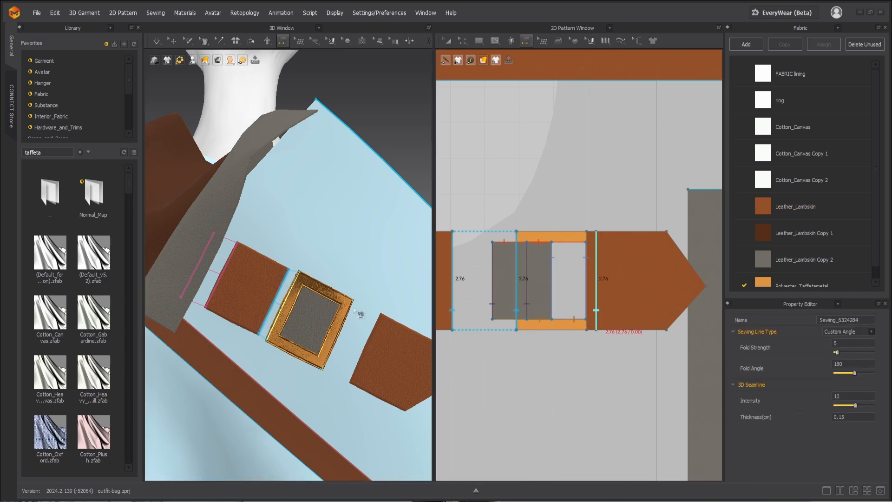
pyautogui.click(377, 325)
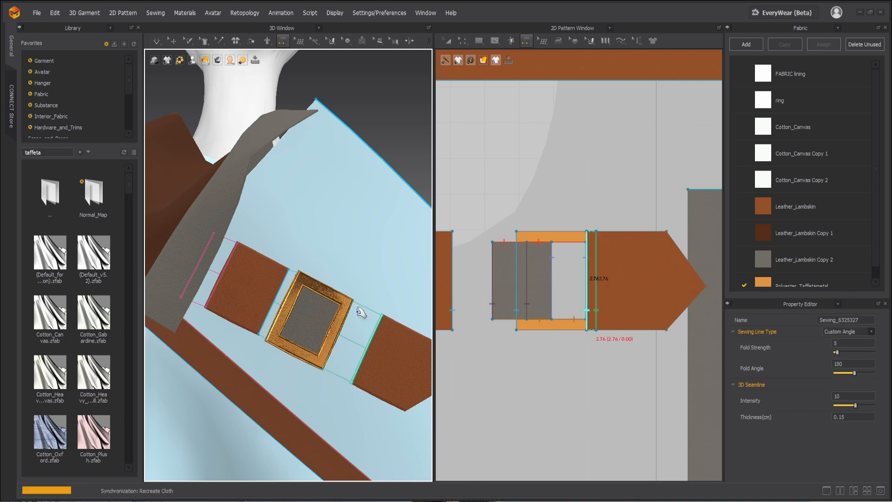
pyautogui.press('space')
pyautogui.moveTo(276, 334); pyautogui.dragTo(313, 337)
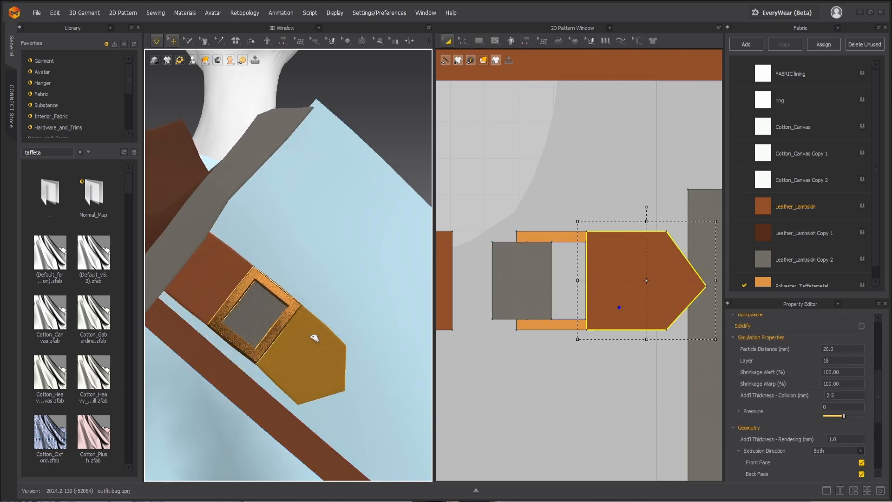
# Try to adjust the end of the seam between the tab and the buckle frame on the 2D pattern
pyautogui.press('n')
pyautogui.scroll(-5, 313, 308)
pyautogui.scroll(-5, 303, 302)
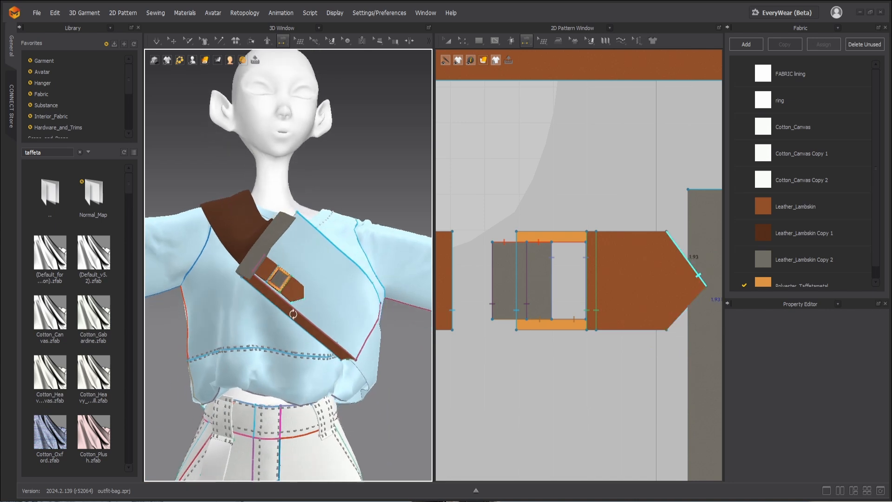
pyautogui.scroll(4, 299, 321)
pyautogui.scroll(8, 298, 320)
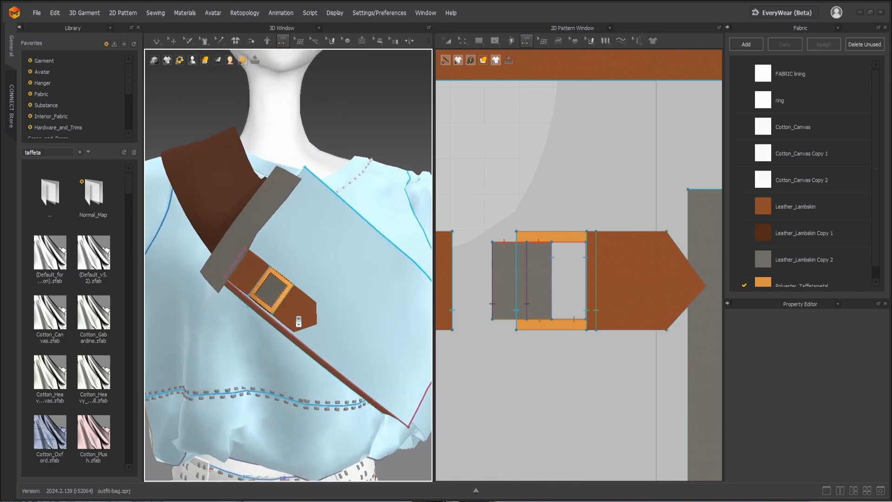
pyautogui.click(295, 332)
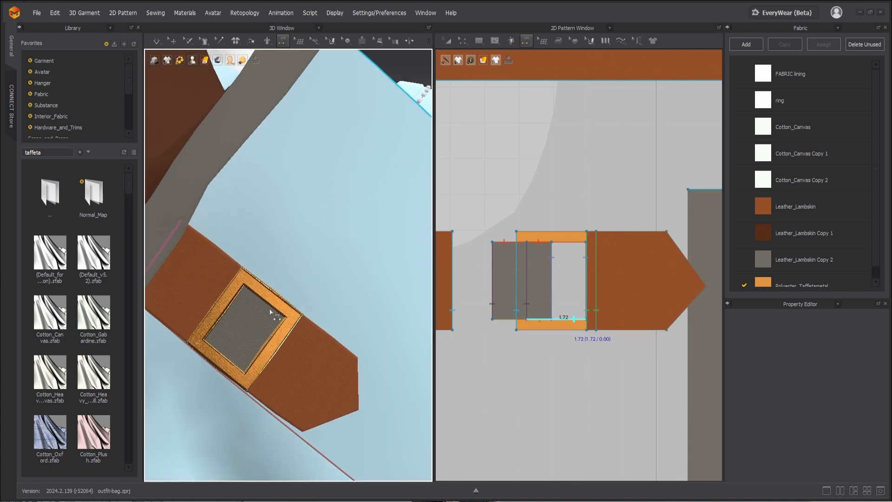
pyautogui.click(516, 299)
pyautogui.click(516, 231)
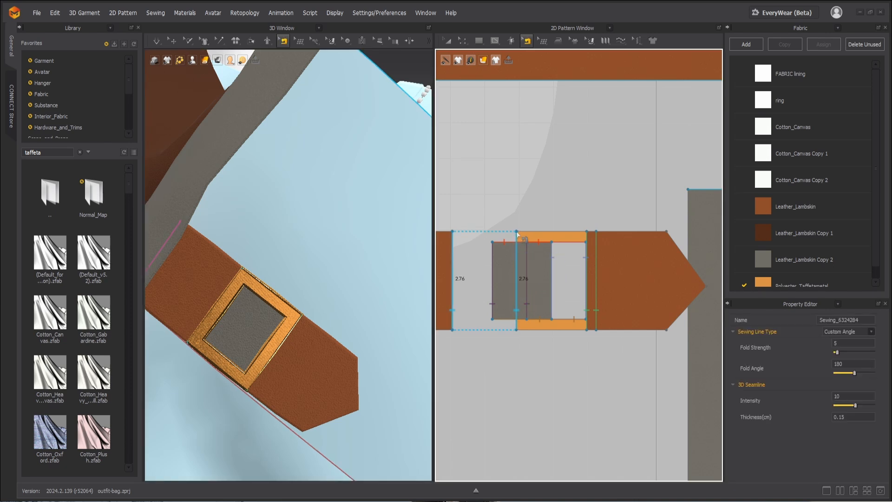
pyautogui.moveTo(517, 232); pyautogui.dragTo(521, 258)
pyautogui.hotkey('ctrl', 'z')
pyautogui.hotkey('ctrl', 'z')
# Simulate to settle the closure, and assign the Leather_Lambskin Copy 2 fabric to the tab and the pointed piece
pyautogui.press('space')
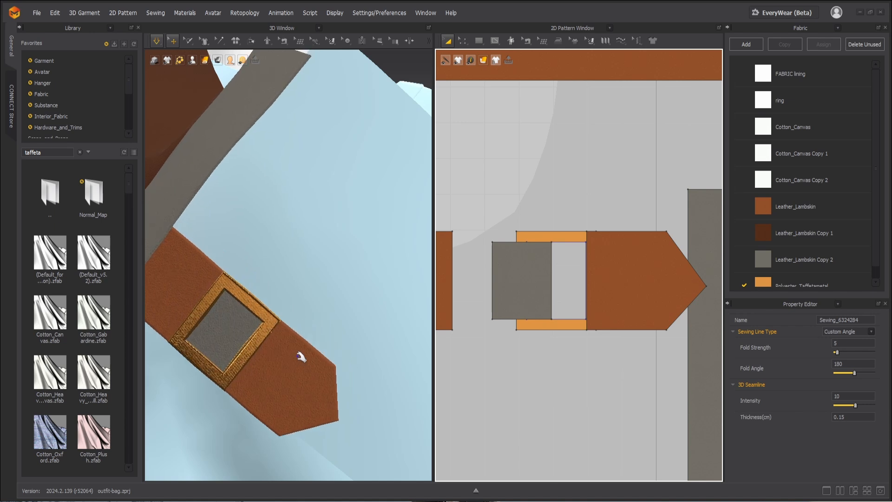
pyautogui.press('b')
pyautogui.scroll(-5, 255, 333)
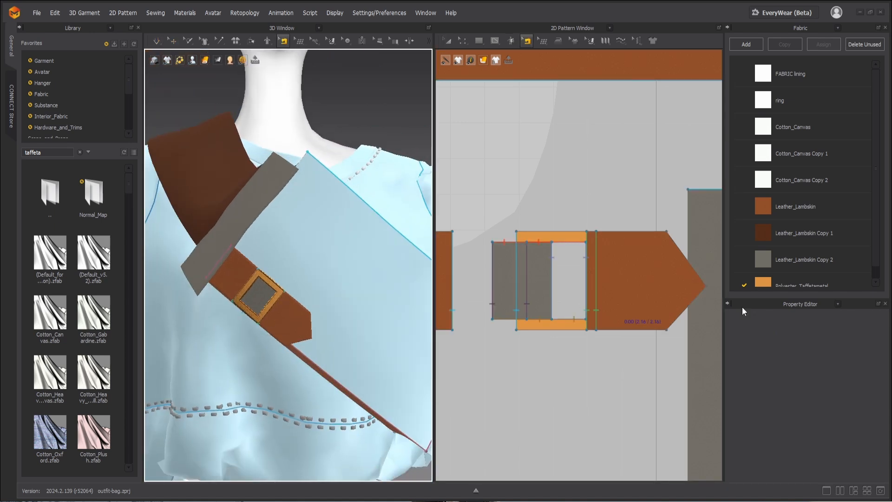
pyautogui.click(830, 251)
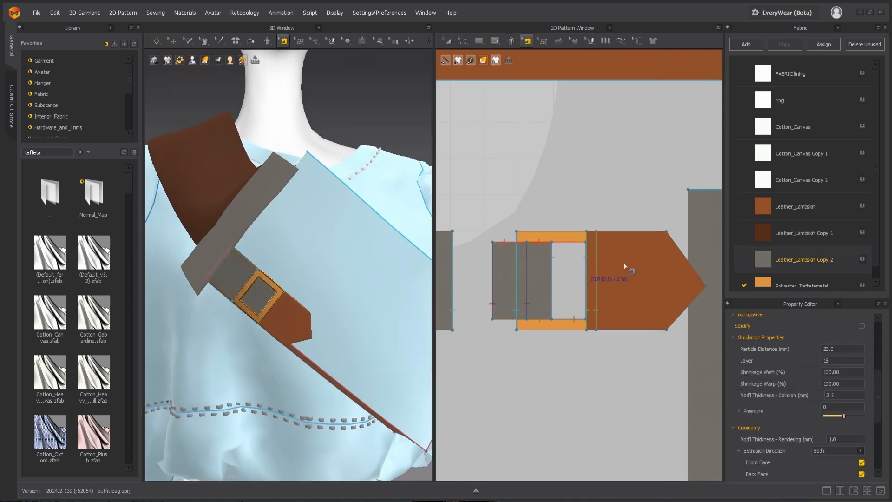
pyautogui.moveTo(284, 319); pyautogui.dragTo(286, 320)
pyautogui.scroll(-4, 344, 305)
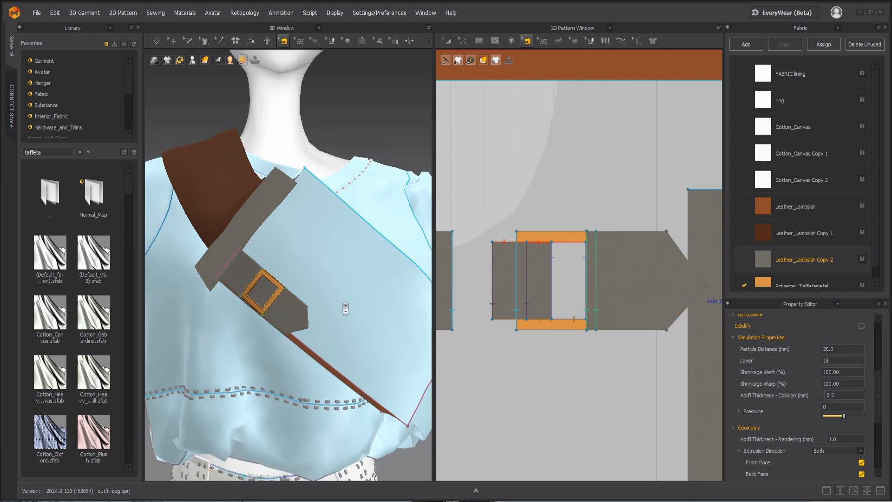
pyautogui.moveTo(338, 307); pyautogui.dragTo(346, 324, button='right')
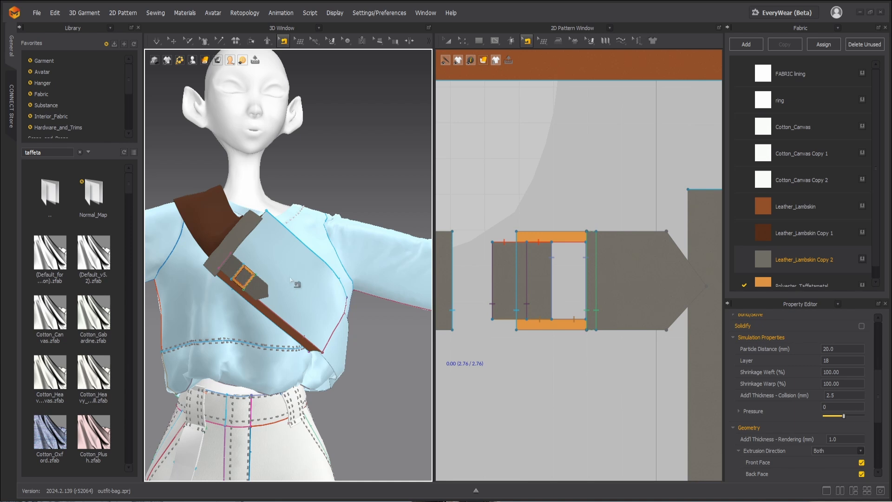
# Unfreeze the bag's front panel beneath the buckle closure
pyautogui.click(291, 279)
pyautogui.rightClick(291, 279)
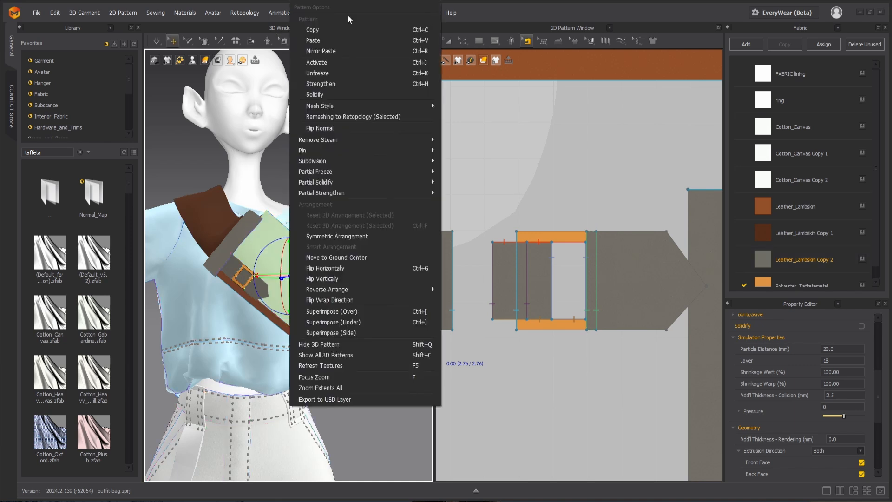
pyautogui.click(328, 70)
pyautogui.click(364, 193)
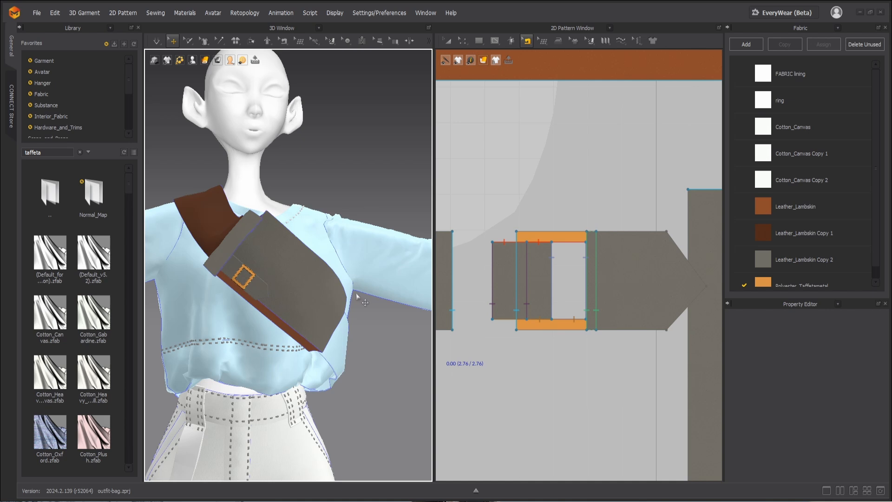
# Examine the bag and its buckle closure on the avatar from several angles and distances
pyautogui.moveTo(356, 293); pyautogui.dragTo(321, 306, button='right')
pyautogui.moveTo(330, 301); pyautogui.dragTo(388, 280, button='middle')
pyautogui.moveTo(343, 269); pyautogui.dragTo(369, 250, button='right')
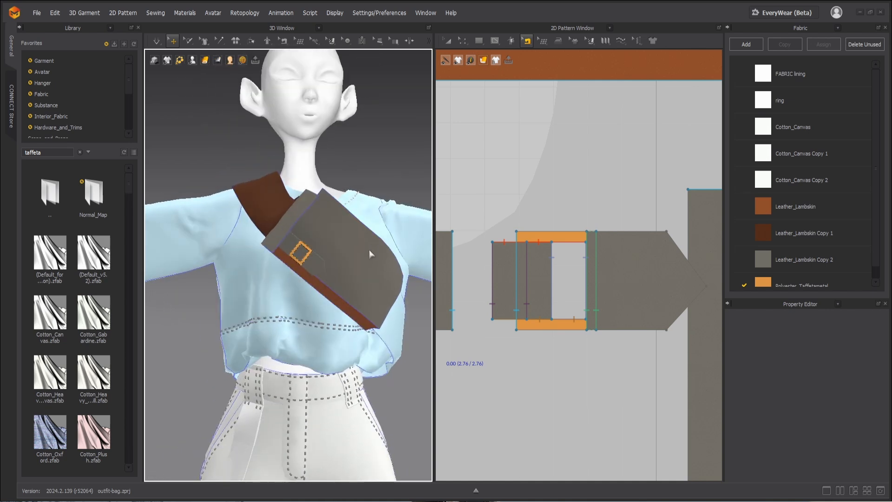
pyautogui.moveTo(369, 250); pyautogui.dragTo(342, 287, button='middle')
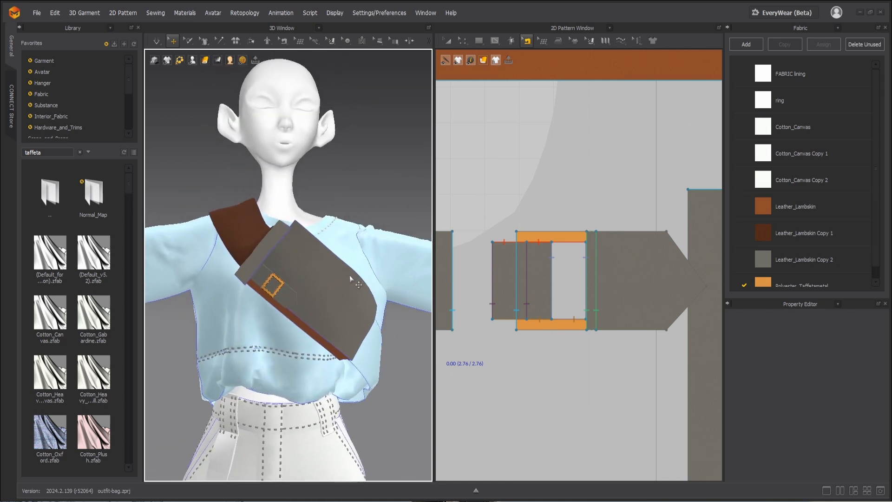
pyautogui.moveTo(323, 322); pyautogui.dragTo(291, 255, button='middle')
pyautogui.scroll(3, 292, 261)
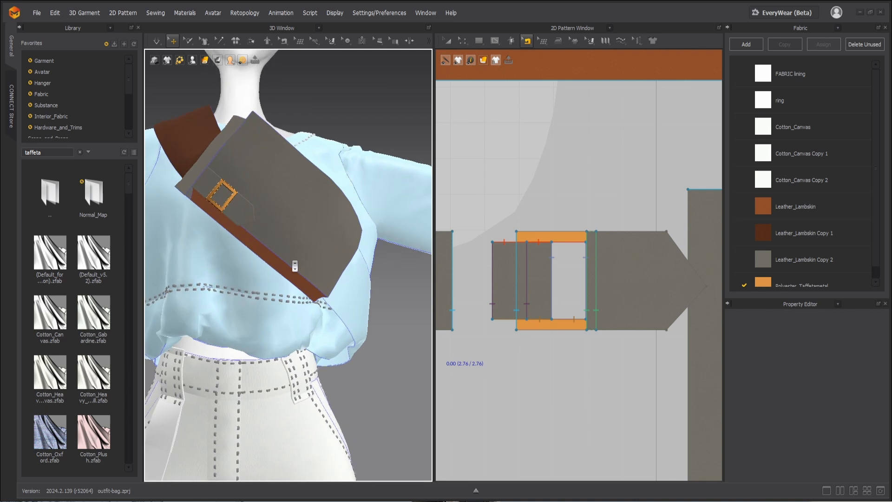
pyautogui.scroll(-2, 291, 261)
pyautogui.moveTo(288, 267); pyautogui.dragTo(275, 270, button='right')
pyautogui.moveTo(291, 263); pyautogui.dragTo(315, 274, button='middle')
pyautogui.moveTo(316, 274); pyautogui.dragTo(324, 273, button='right')
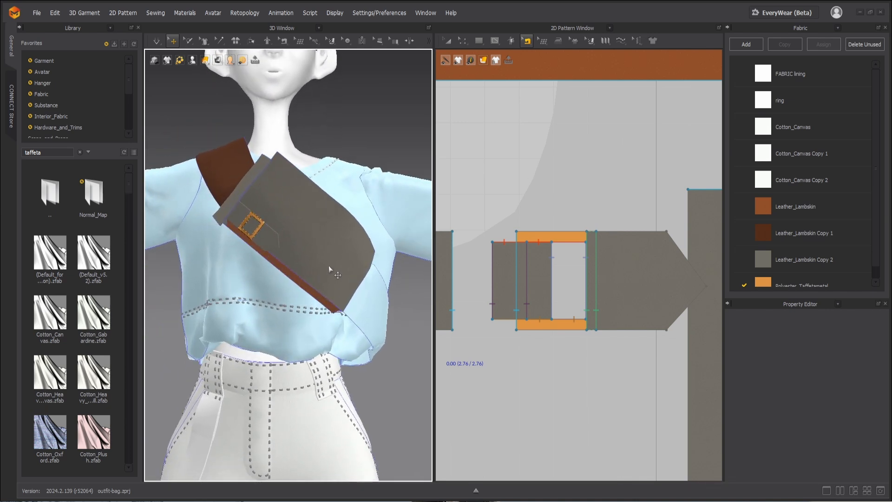
pyautogui.scroll(-2, 328, 266)
# Draw a slanted internal line about 11.4 cm long across the bag's grey front panel, from its upper edge to its lower edge
pyautogui.scroll(-10, 636, 319)
pyautogui.moveTo(636, 329); pyautogui.dragTo(553, 321, button='middle')
pyautogui.scroll(5, 606, 317)
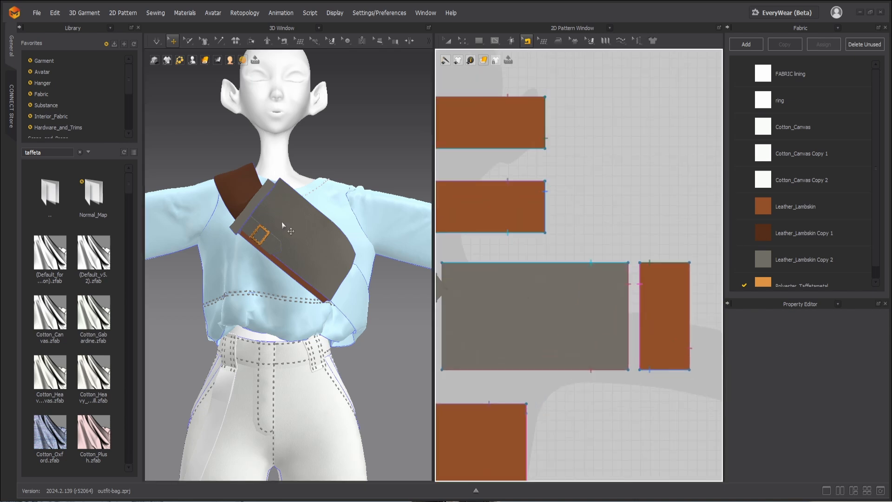
pyautogui.moveTo(326, 298); pyautogui.dragTo(307, 245, button='middle')
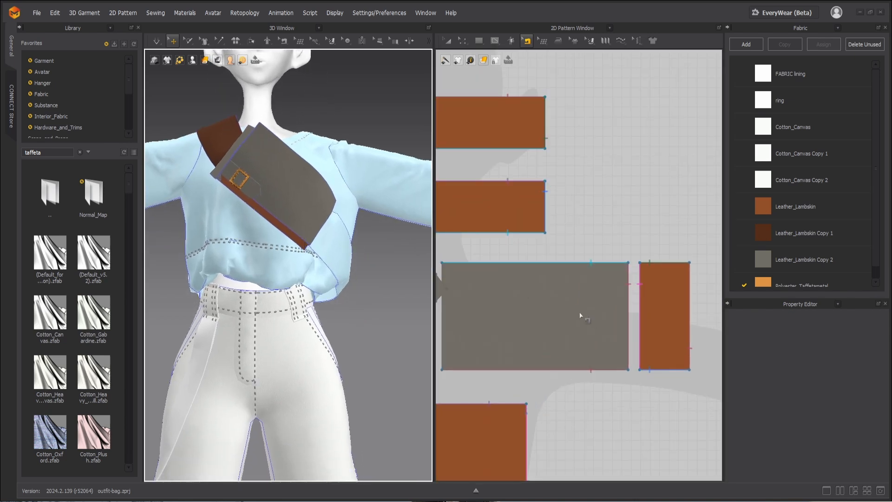
pyautogui.press('g')
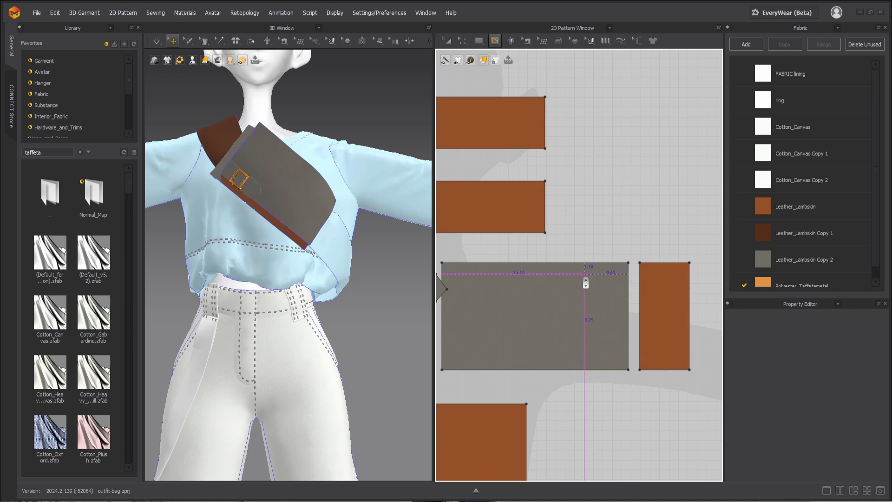
pyautogui.scroll(2, 583, 279)
pyautogui.click(574, 259)
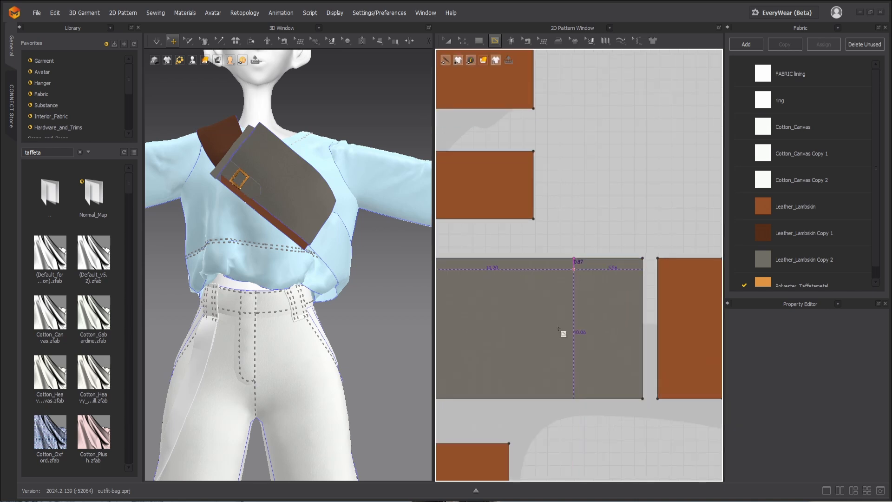
pyautogui.click(534, 398)
pyautogui.press('Return')
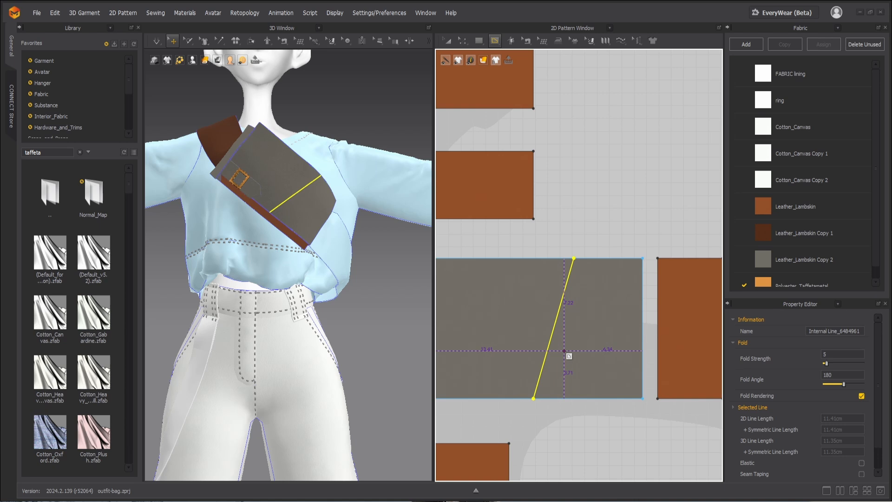
# Cut and sew the front panel along the slanted internal line
pyautogui.press('z')
pyautogui.rightClick(553, 340)
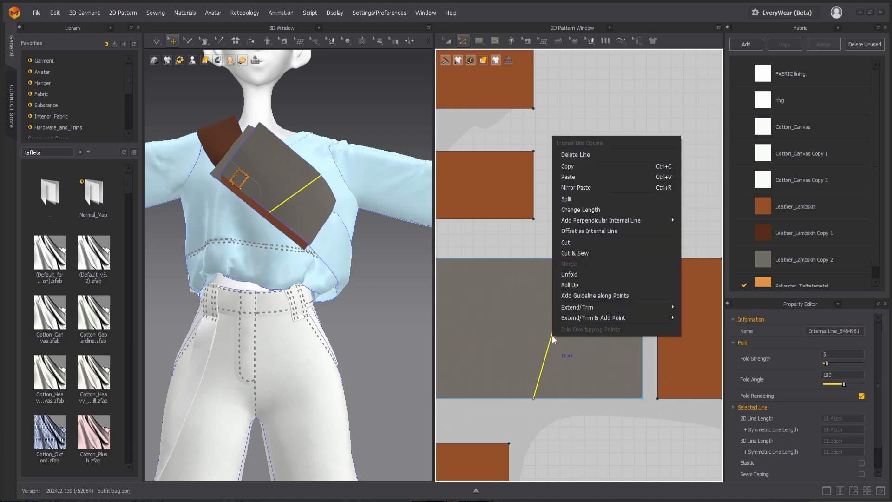
pyautogui.click(577, 253)
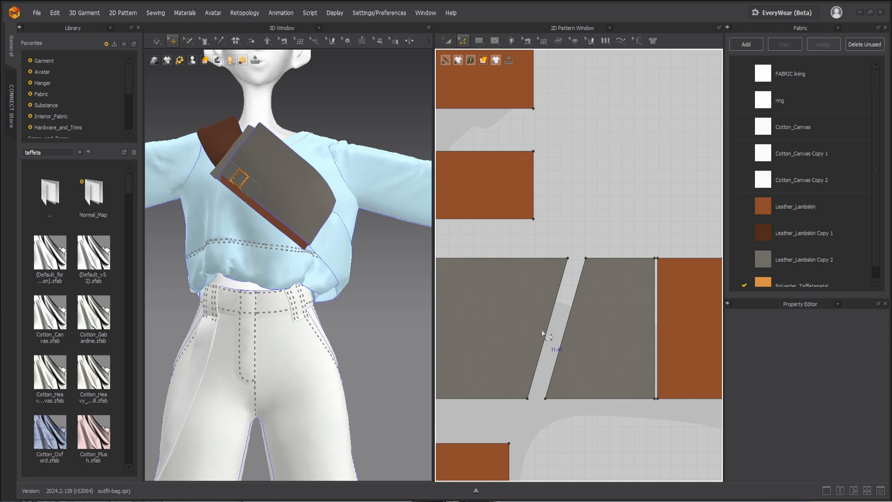
pyautogui.scroll(-3, 543, 334)
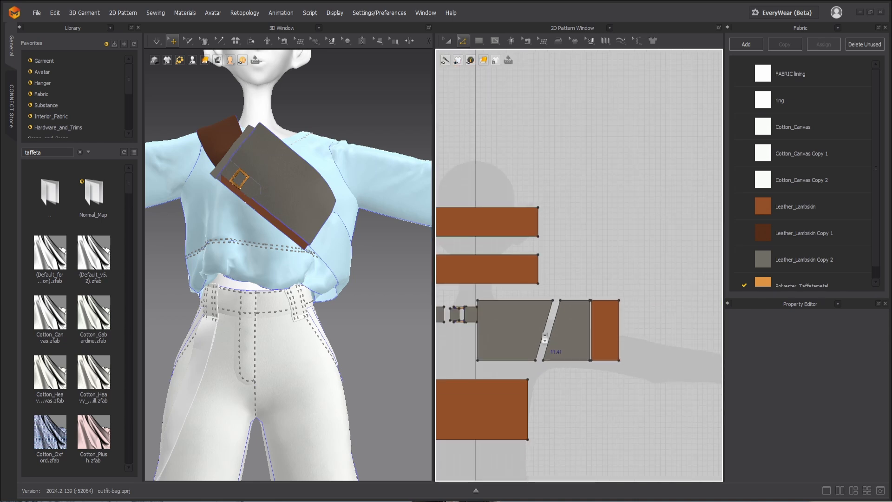
pyautogui.scroll(3, 321, 296)
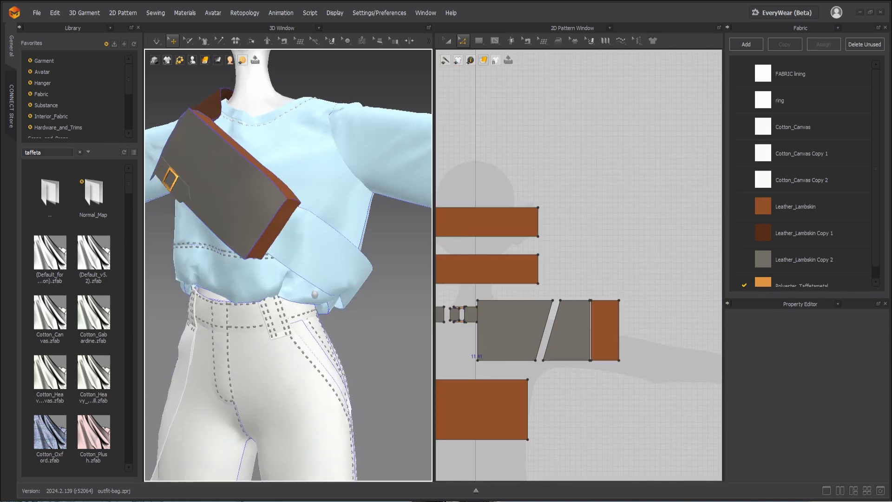
pyautogui.scroll(5, 315, 295)
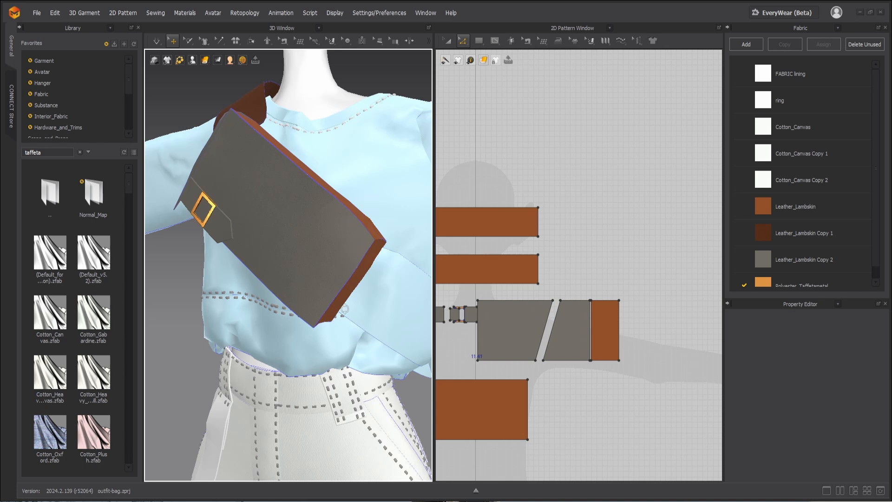
pyautogui.scroll(-4, 344, 308)
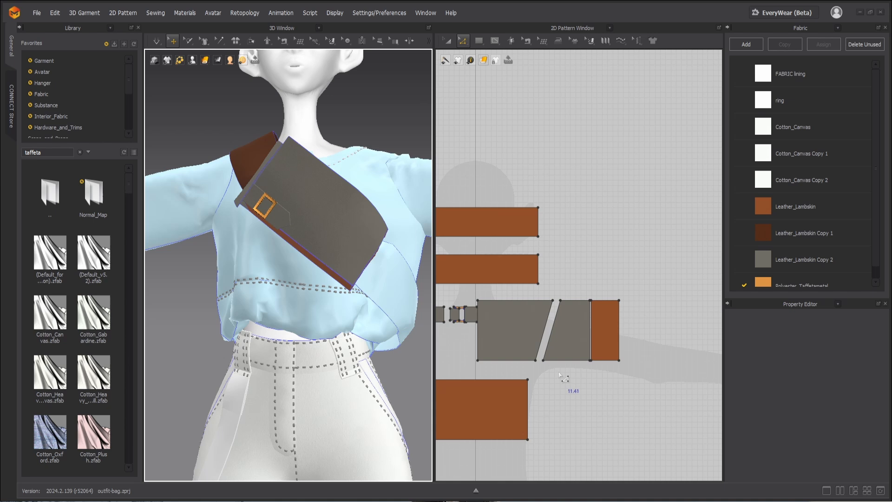
pyautogui.click(346, 40)
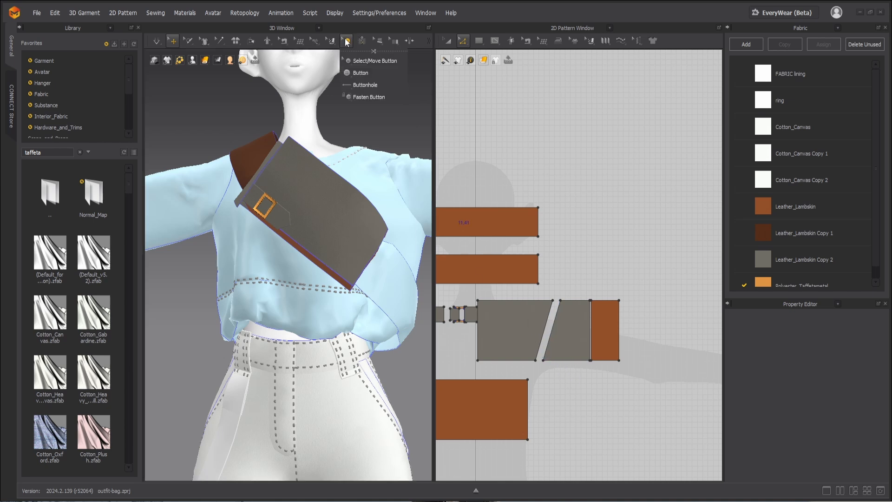
pyautogui.click(361, 40)
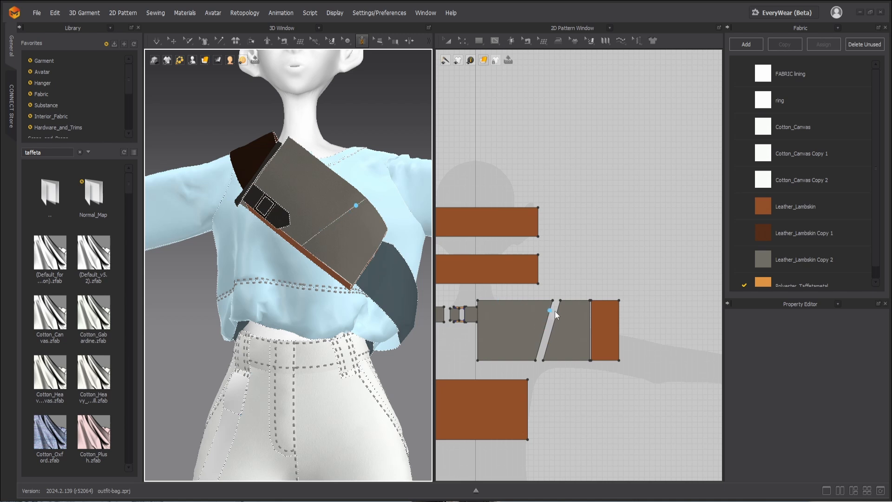
pyautogui.scroll(3, 555, 311)
pyautogui.scroll(-2, 549, 324)
pyautogui.scroll(-3, 547, 322)
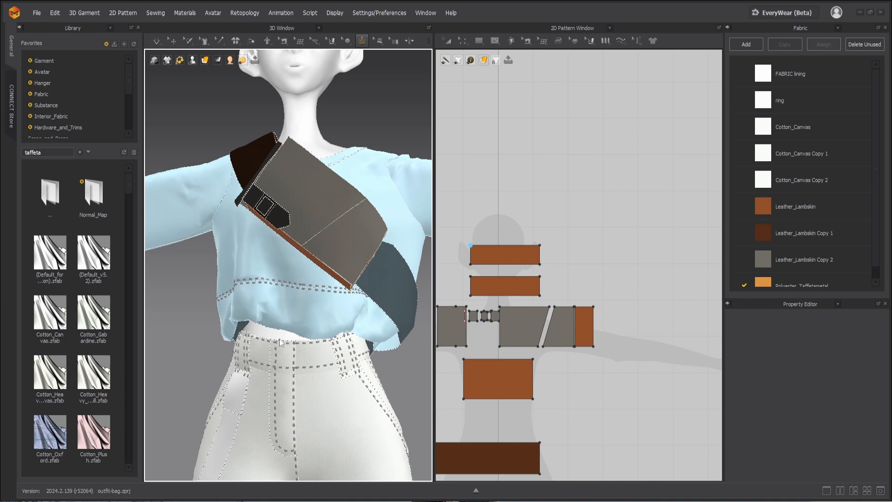
# Move the smaller cut front piece away from the larger one in 3D to open a gap along the slanted cut
pyautogui.click(173, 40)
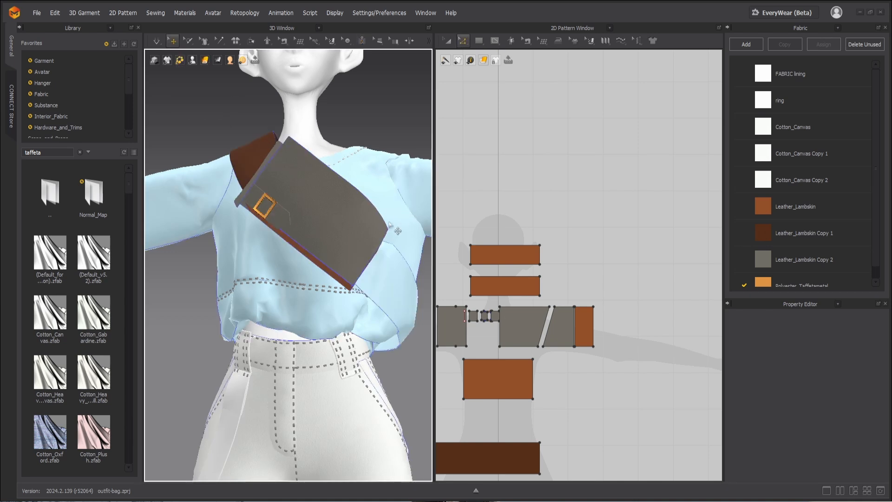
pyautogui.moveTo(397, 231); pyautogui.dragTo(302, 220, button='right')
pyautogui.scroll(4, 305, 222)
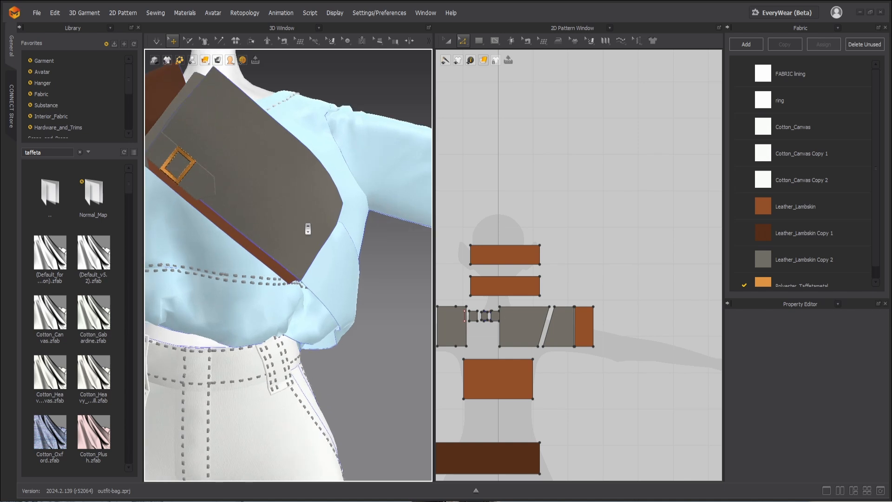
pyautogui.moveTo(314, 255); pyautogui.dragTo(312, 281, button='right')
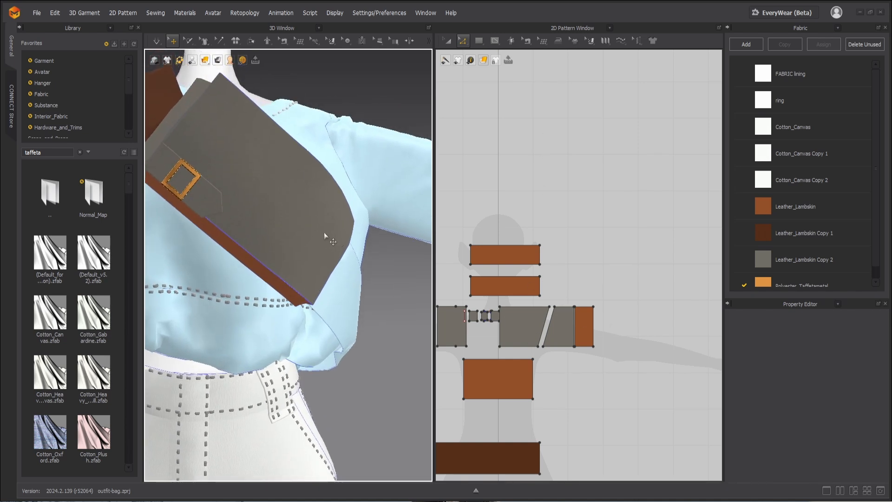
pyautogui.moveTo(324, 232); pyautogui.dragTo(332, 246)
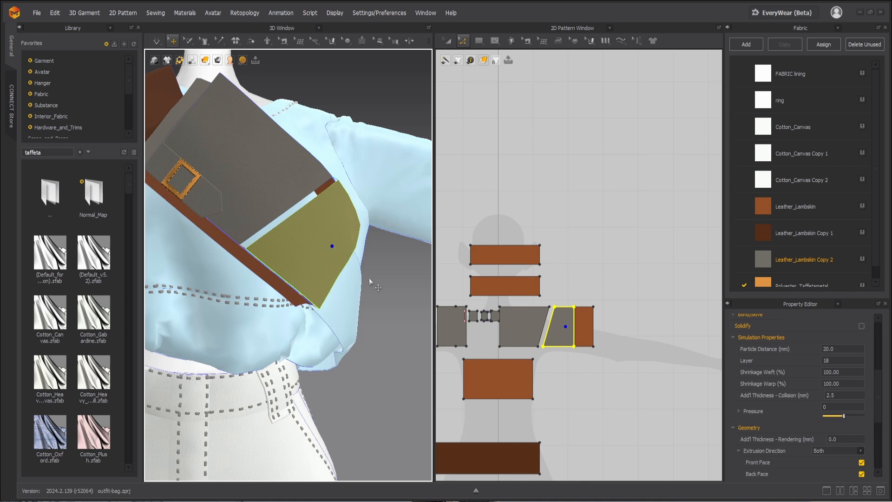
pyautogui.moveTo(369, 278); pyautogui.dragTo(344, 274, button='right')
pyautogui.moveTo(351, 269); pyautogui.dragTo(359, 320, button='middle')
pyautogui.scroll(1, 359, 321)
pyautogui.scroll(2, 360, 320)
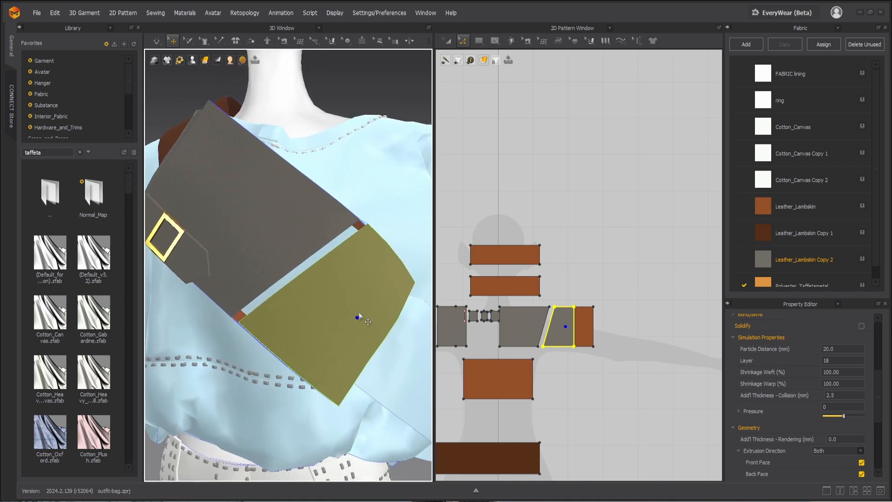
pyautogui.click(294, 40)
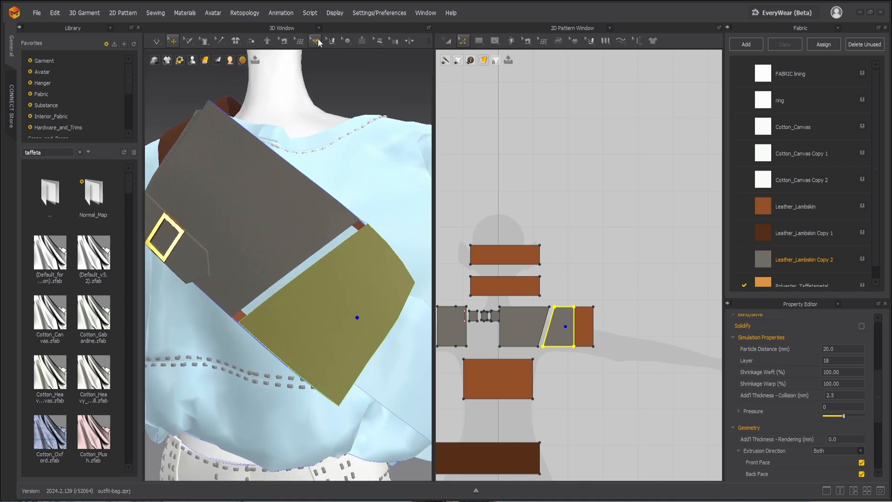
pyautogui.click(363, 41)
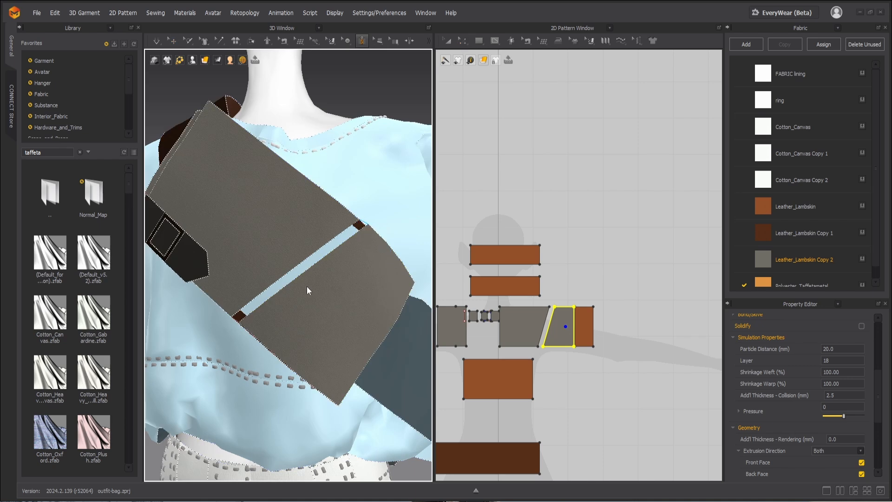
pyautogui.moveTo(307, 287); pyautogui.dragTo(324, 284, button='right')
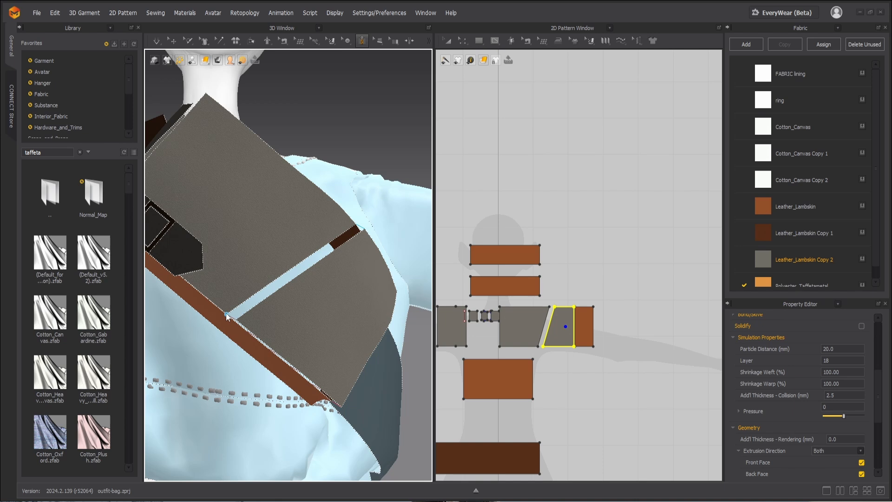
pyautogui.scroll(-4, 354, 268)
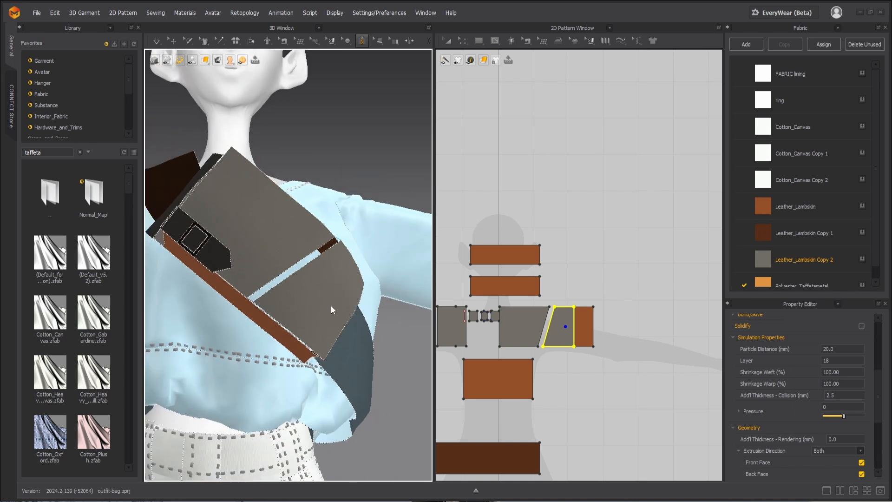
pyautogui.moveTo(331, 305); pyautogui.dragTo(318, 315, button='right')
pyautogui.scroll(5, 340, 255)
pyautogui.moveTo(359, 237); pyautogui.dragTo(323, 270, button='right')
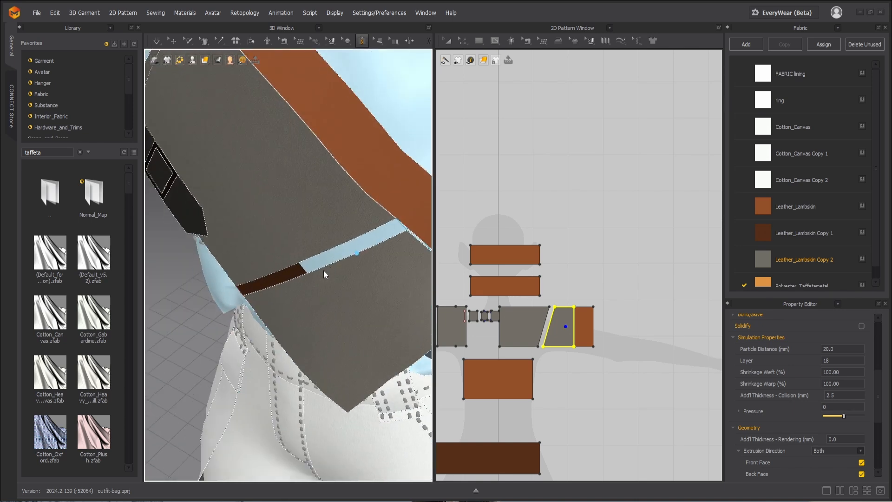
# Shift both cut front pieces slightly away from the brown side strip in 3D so their edges are clear
pyautogui.press('q')
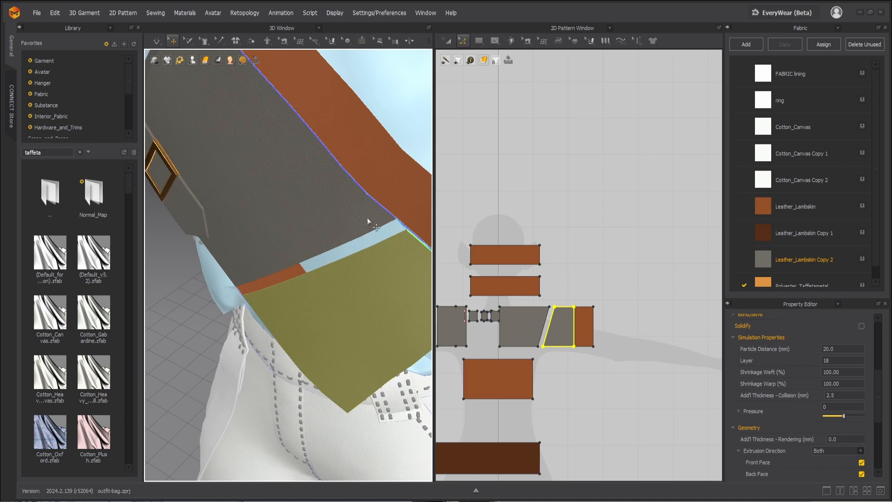
pyautogui.click(367, 218)
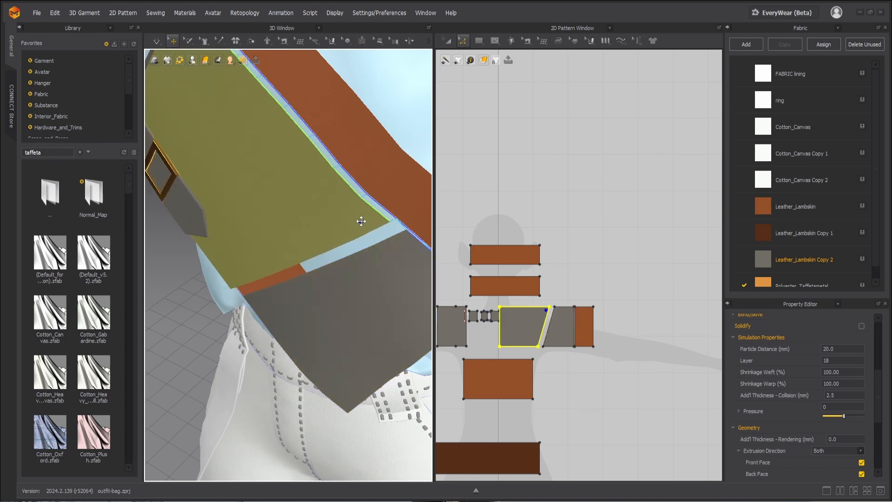
pyautogui.click(378, 261)
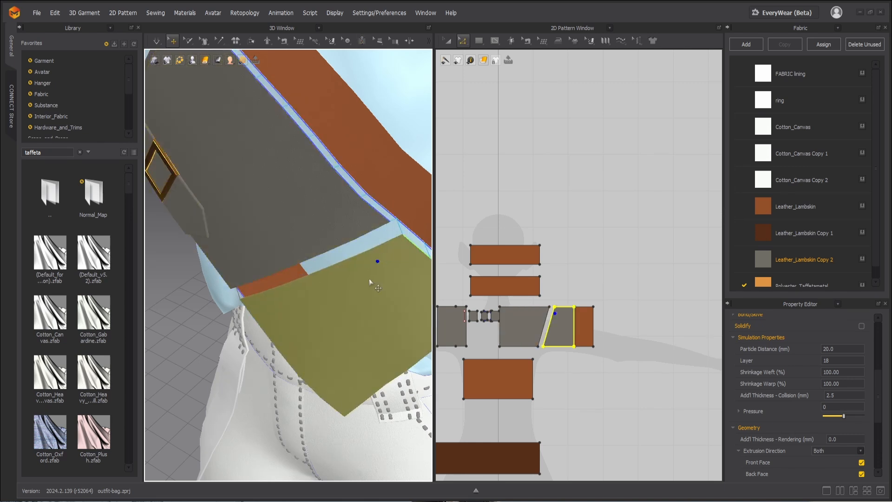
pyautogui.scroll(5, 350, 282)
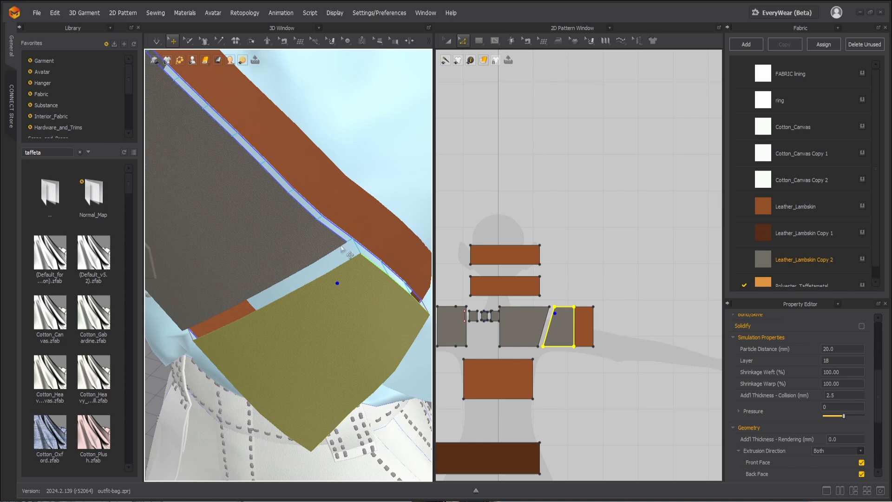
pyautogui.click(361, 39)
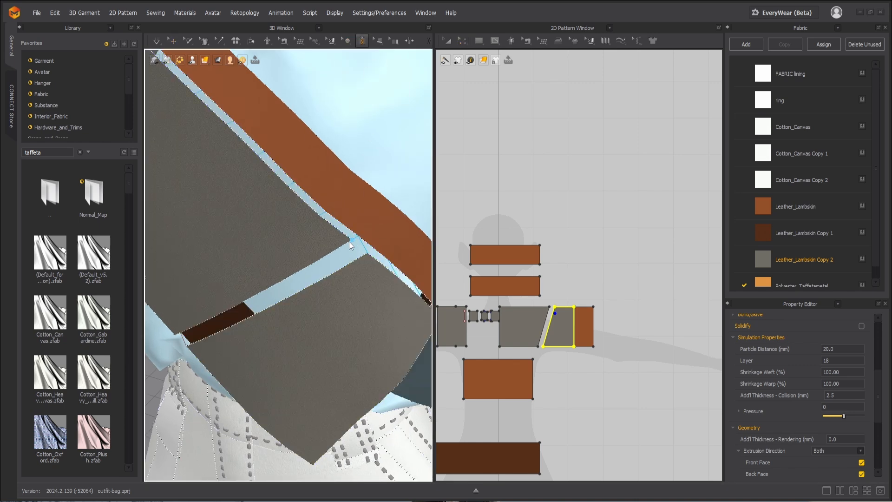
pyautogui.scroll(2, 349, 241)
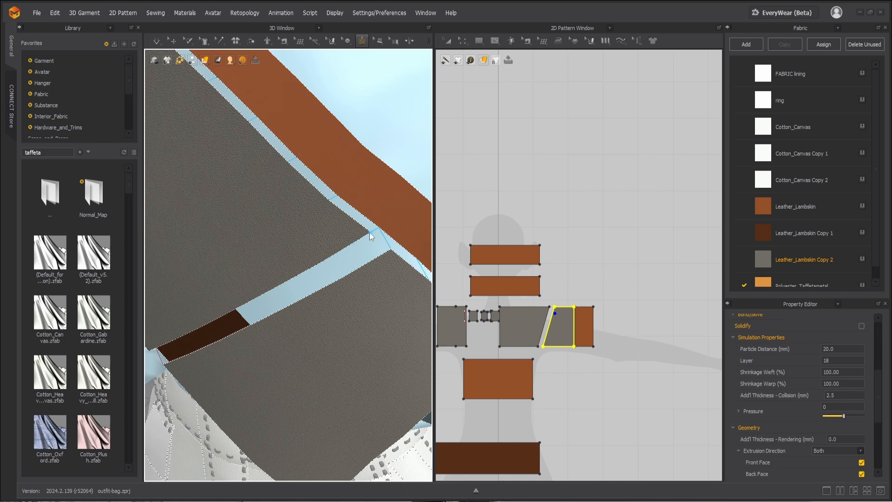
pyautogui.scroll(3, 370, 235)
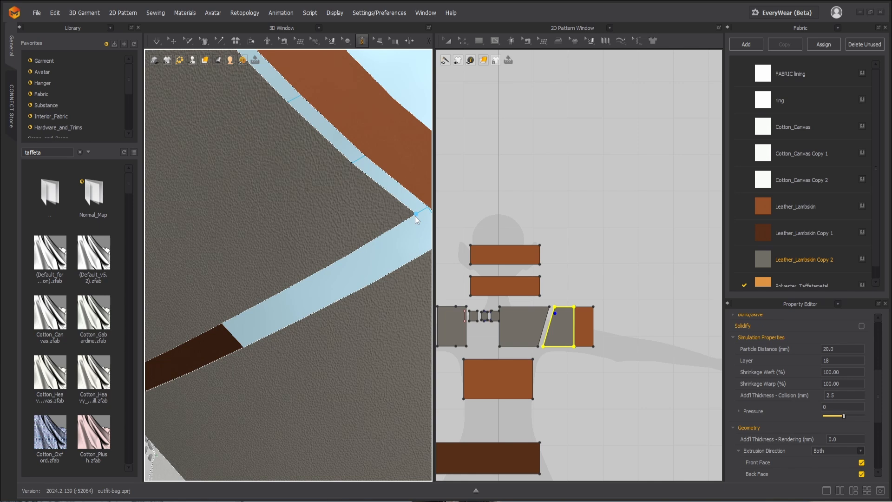
pyautogui.moveTo(412, 214); pyautogui.dragTo(341, 251, button='middle')
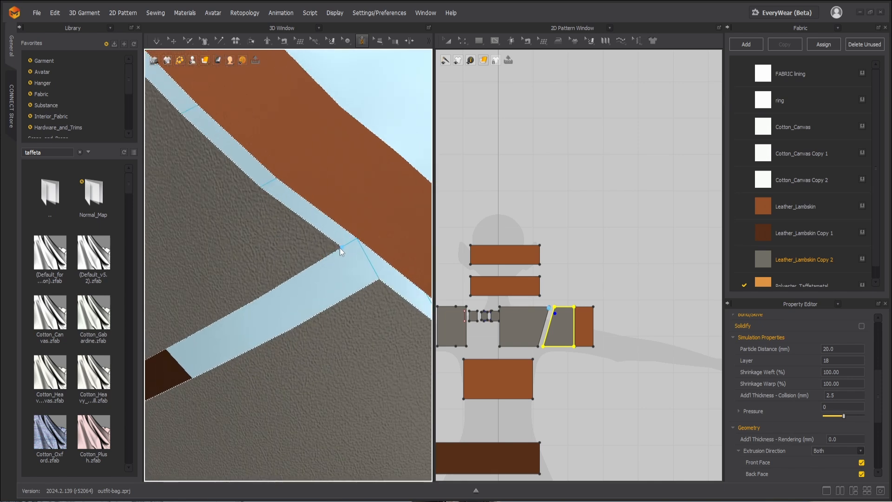
pyautogui.moveTo(339, 247); pyautogui.dragTo(199, 359, button='right')
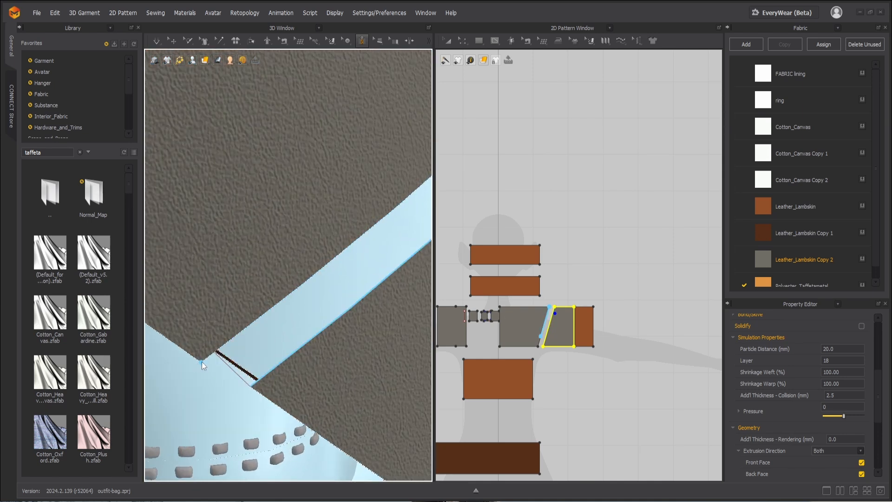
pyautogui.doubleClick(201, 363)
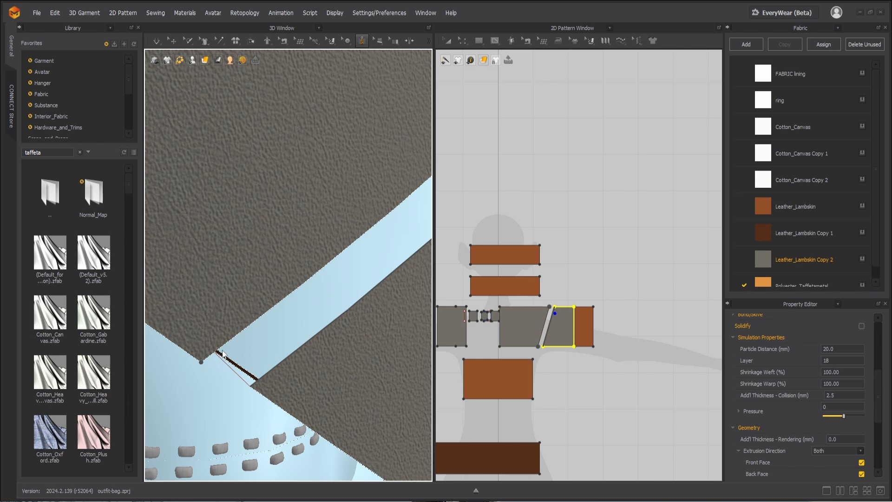
pyautogui.scroll(-2, 249, 308)
pyautogui.moveTo(249, 309); pyautogui.dragTo(265, 283, button='right')
pyautogui.scroll(5, 551, 344)
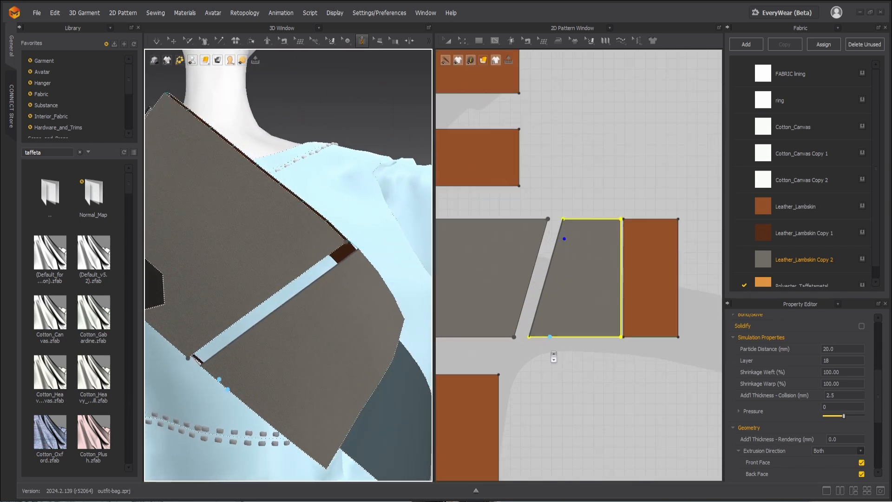
pyautogui.scroll(1, 539, 333)
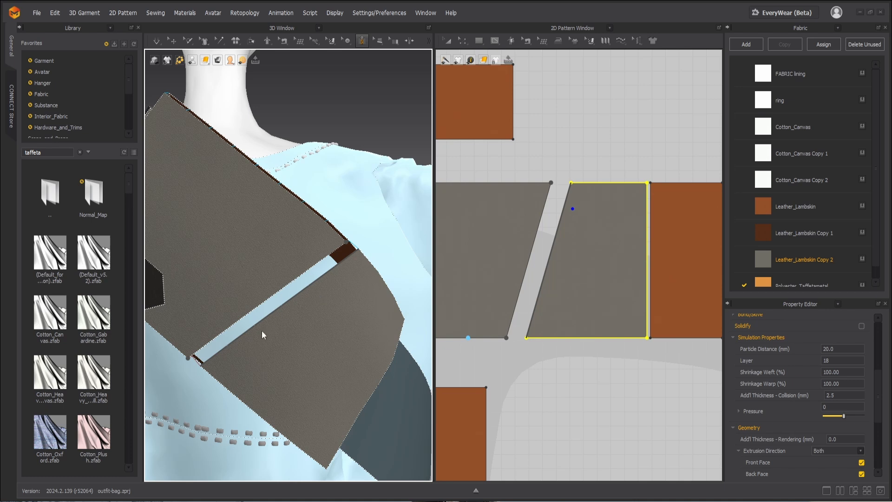
pyautogui.scroll(1, 279, 306)
pyautogui.moveTo(314, 276); pyautogui.dragTo(314, 334, button='right')
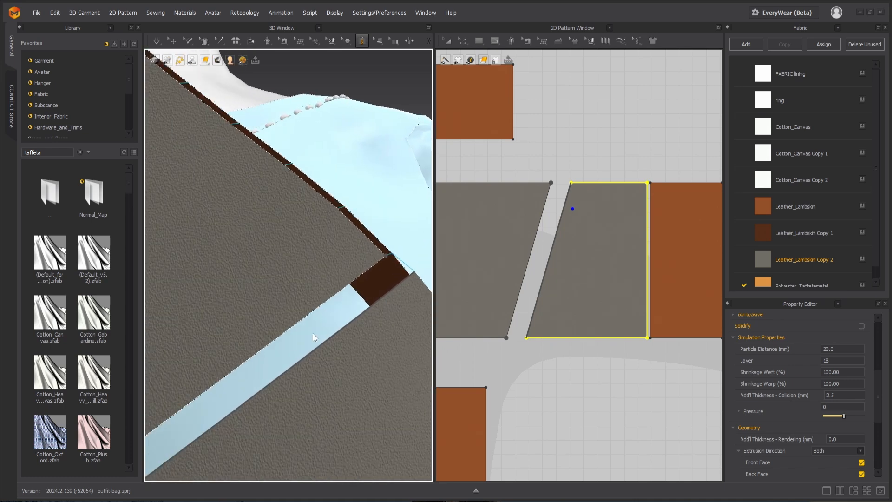
pyautogui.scroll(-3, 284, 356)
pyautogui.moveTo(205, 383); pyautogui.dragTo(236, 364, button='right')
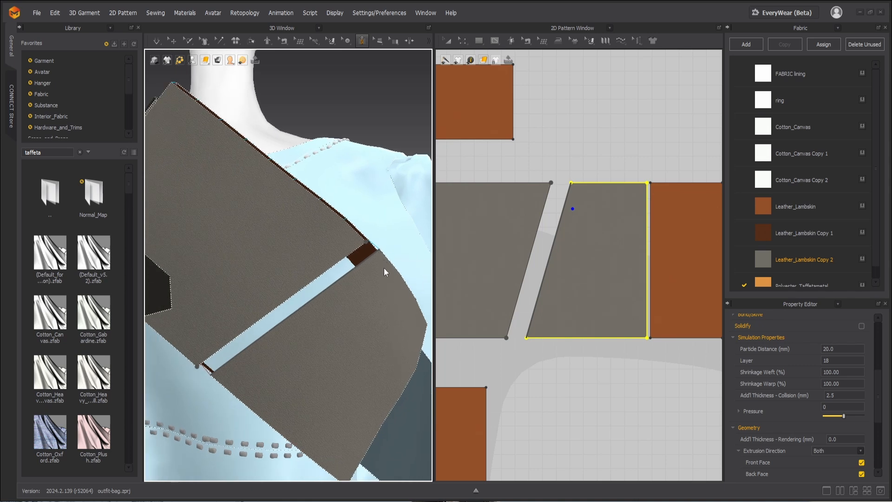
pyautogui.moveTo(384, 268); pyautogui.dragTo(361, 284, button='right')
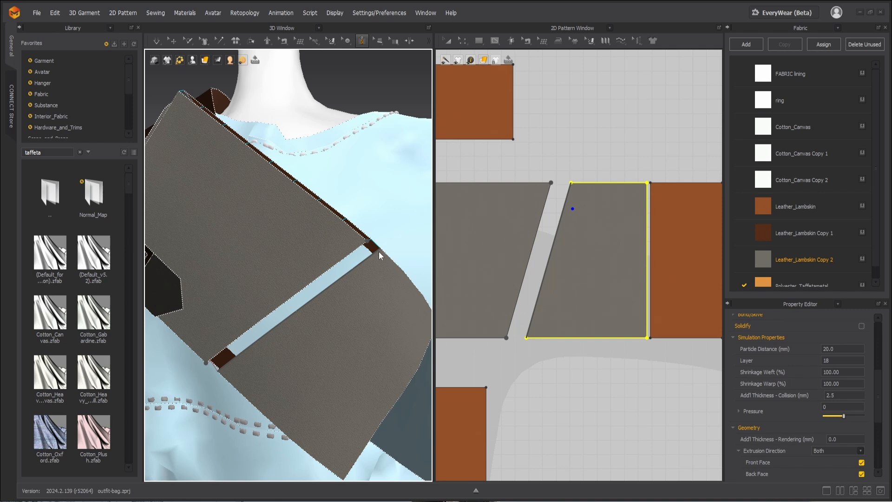
pyautogui.moveTo(394, 267); pyautogui.dragTo(363, 288, button='right')
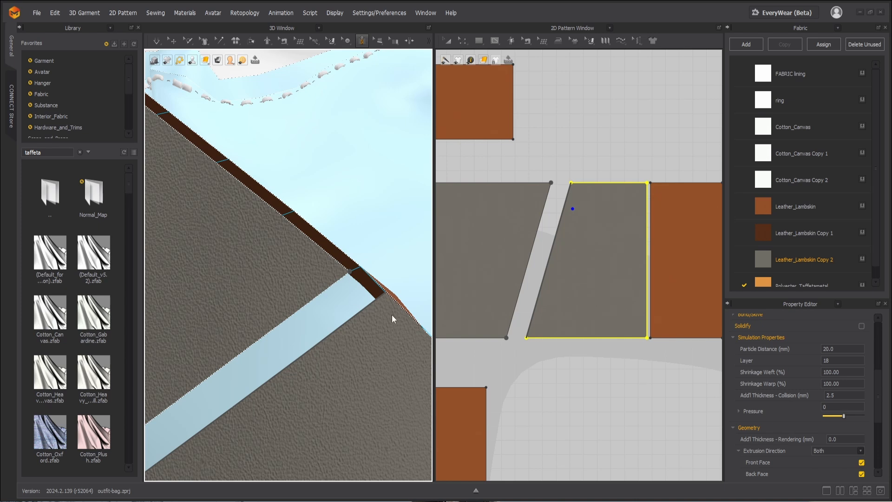
pyautogui.moveTo(385, 293); pyautogui.dragTo(372, 315, button='right')
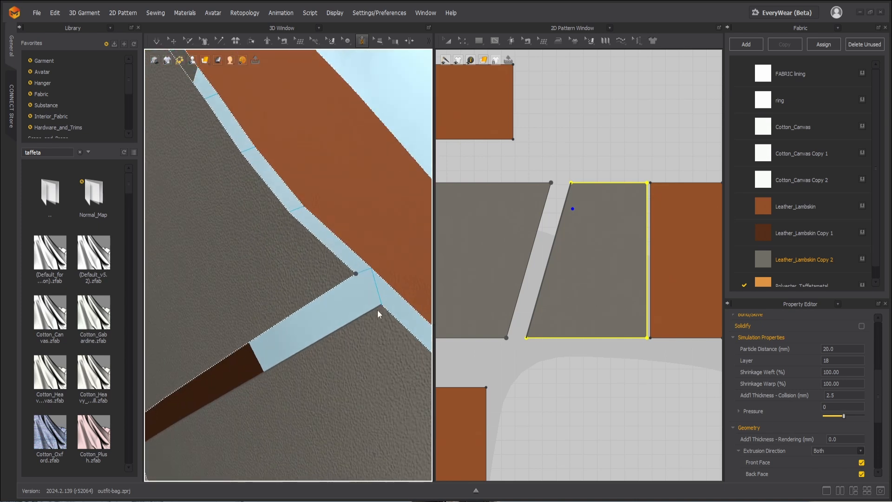
pyautogui.press('Escape')
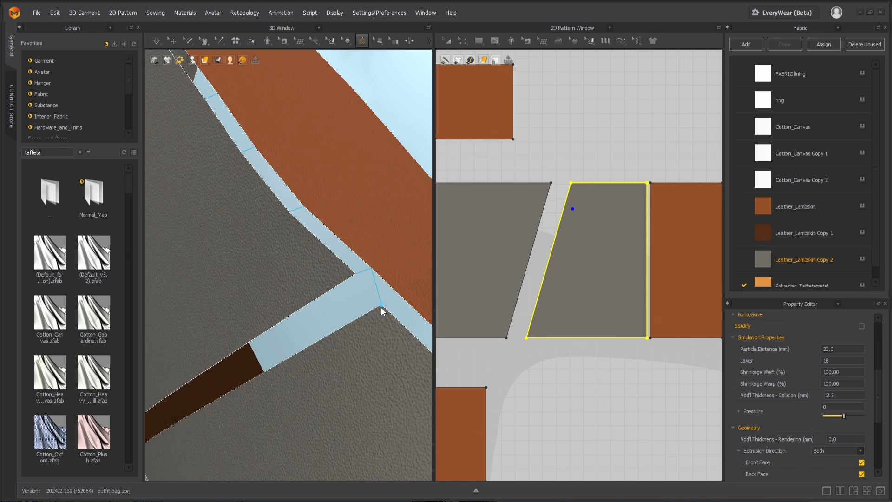
# Delete the seam joining the smaller front piece's upper edge to the brown side strip
pyautogui.press('b')
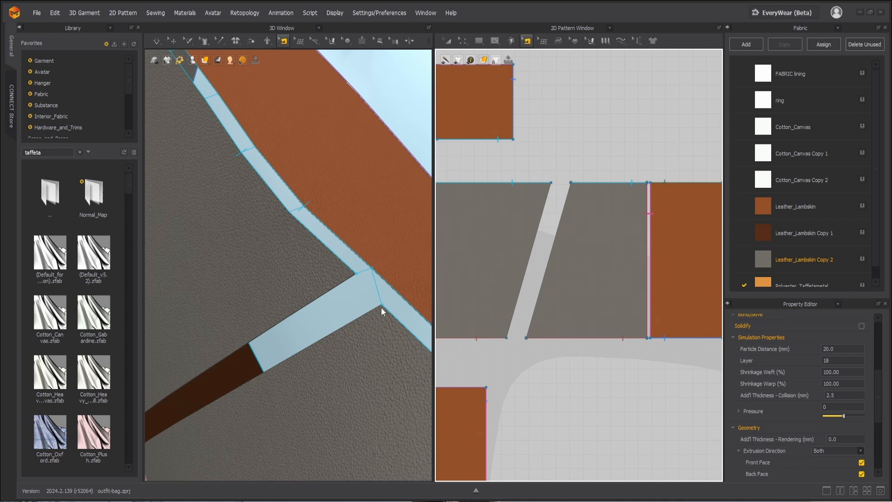
pyautogui.click(373, 269)
pyautogui.click(386, 281)
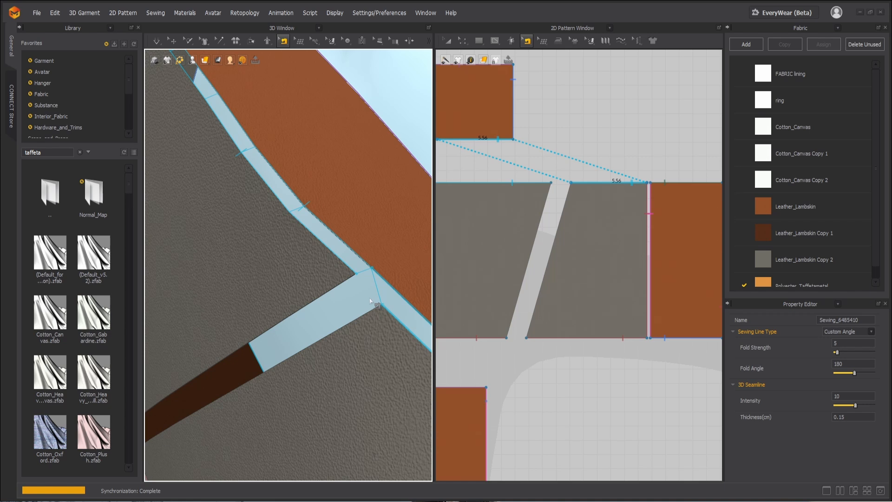
pyautogui.click(370, 301)
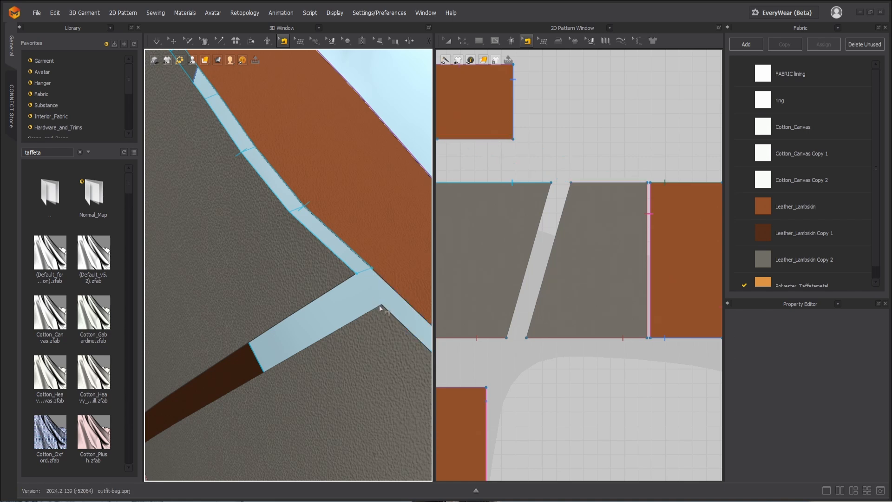
# Create a zipper about 11.4 cm long between the facing slanted edges of the smaller and larger front pieces
pyautogui.click(362, 41)
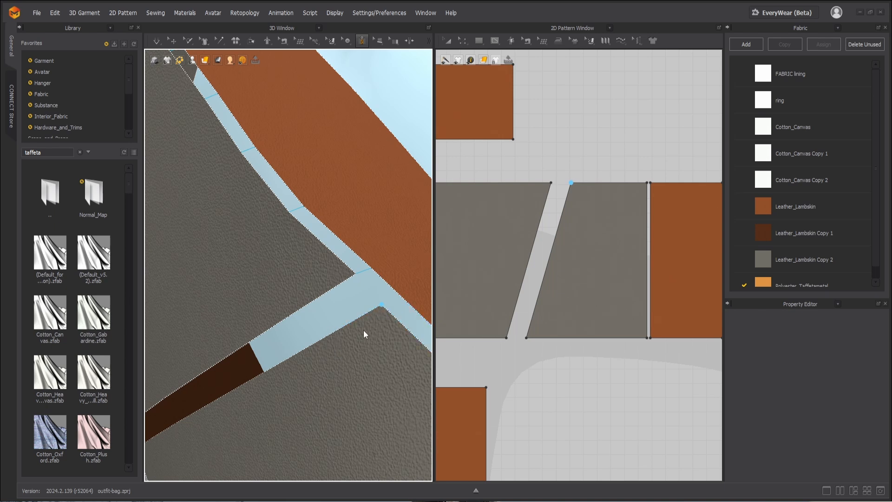
pyautogui.moveTo(364, 330); pyautogui.dragTo(262, 327, button='right')
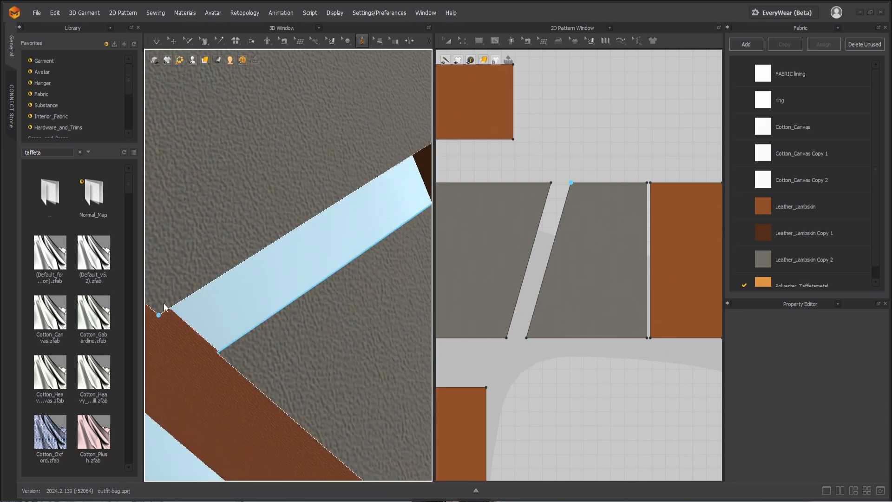
pyautogui.moveTo(172, 313); pyautogui.dragTo(280, 341, button='right')
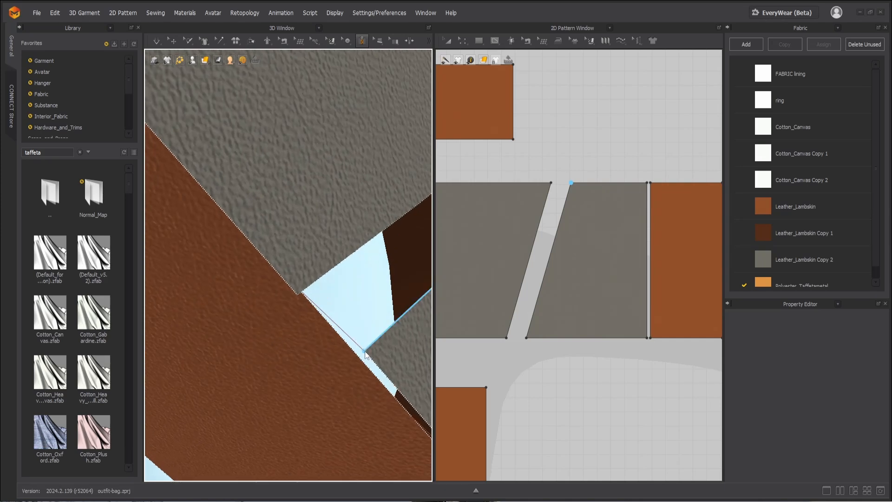
pyautogui.moveTo(364, 350); pyautogui.dragTo(295, 337, button='right')
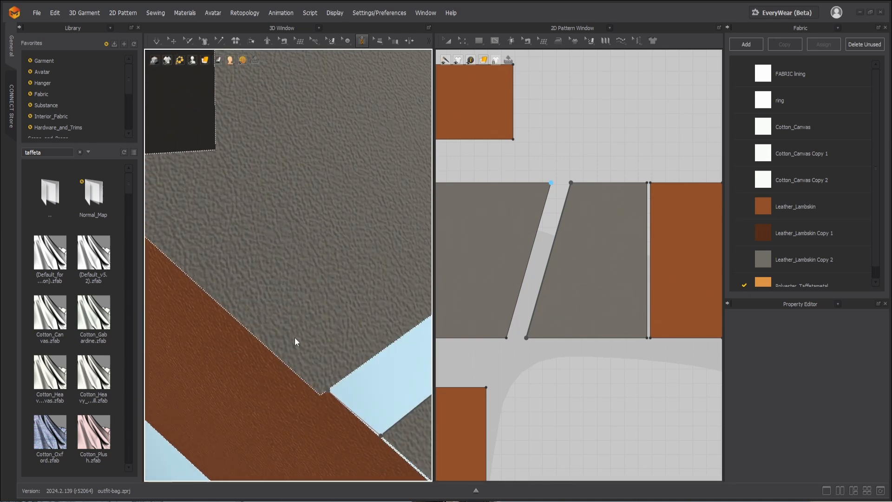
pyautogui.doubleClick(319, 395)
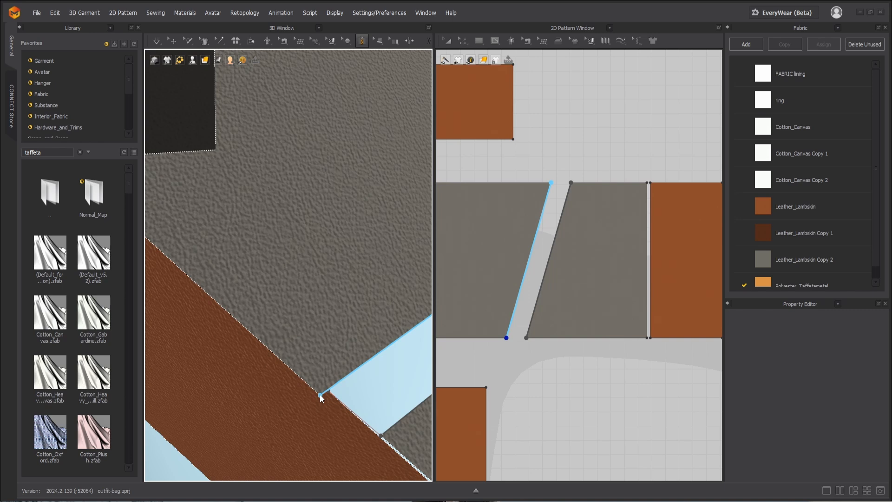
pyautogui.scroll(-5, 316, 343)
pyautogui.scroll(-5, 317, 342)
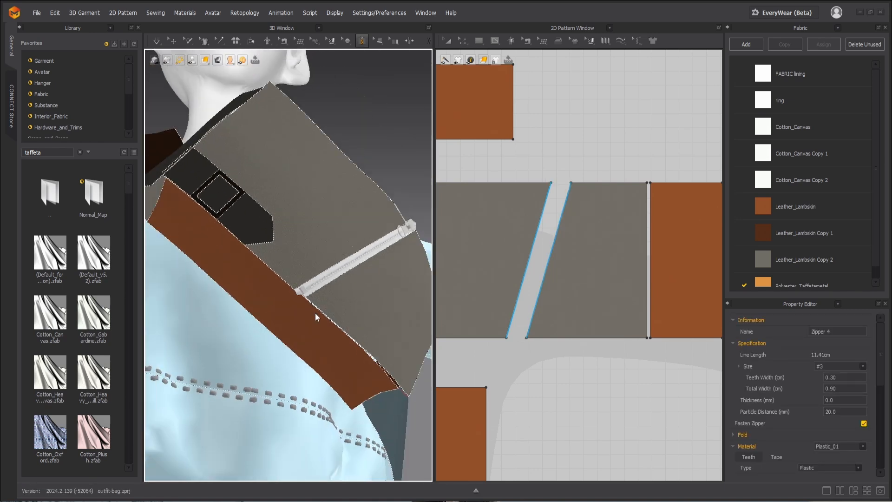
# Set the additional rendering thickness of the grey flap at the bag's strap end to 1 mm
pyautogui.moveTo(335, 324); pyautogui.dragTo(359, 322, button='right')
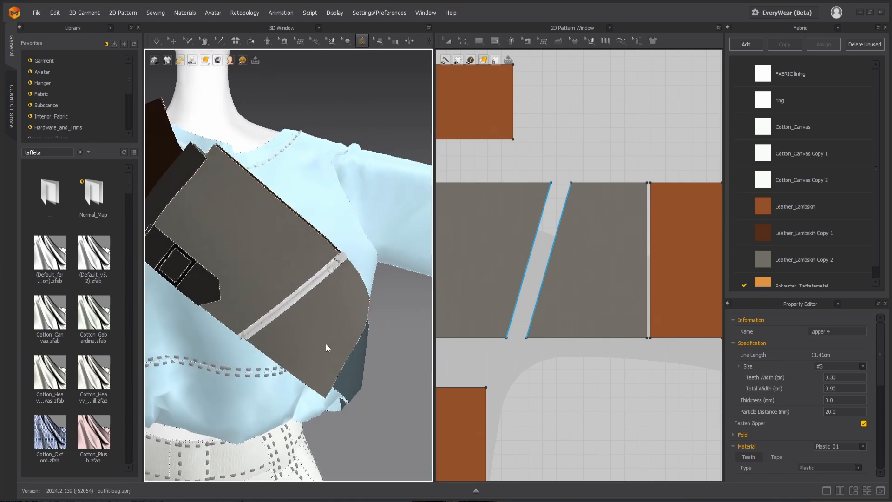
pyautogui.moveTo(322, 348); pyautogui.dragTo(303, 182, button='right')
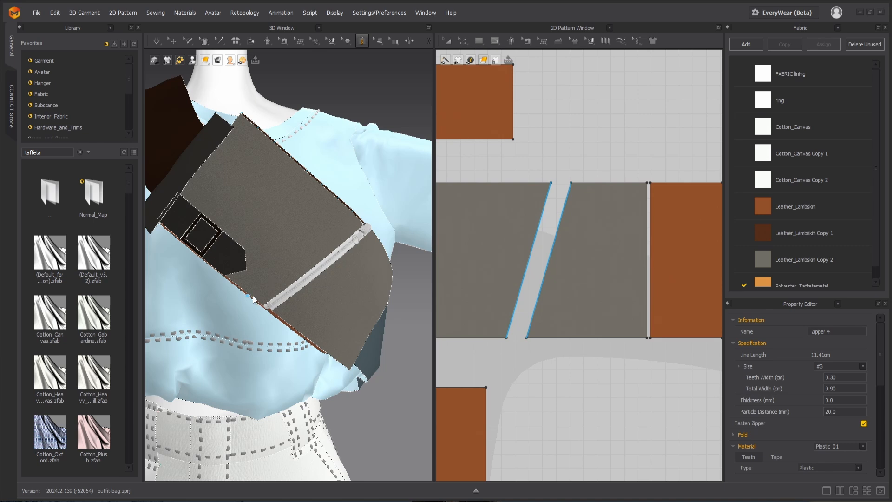
pyautogui.scroll(-2, 333, 267)
pyautogui.moveTo(334, 266); pyautogui.dragTo(307, 272, button='right')
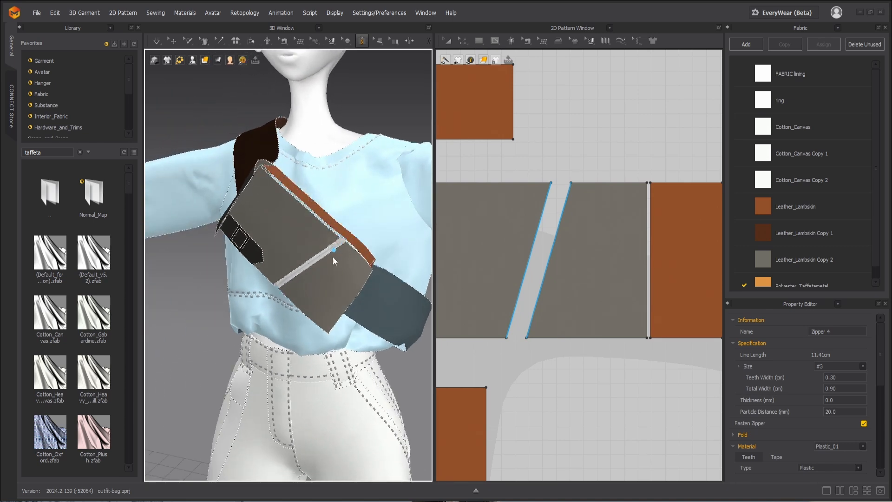
pyautogui.moveTo(303, 275); pyautogui.dragTo(322, 302, button='right')
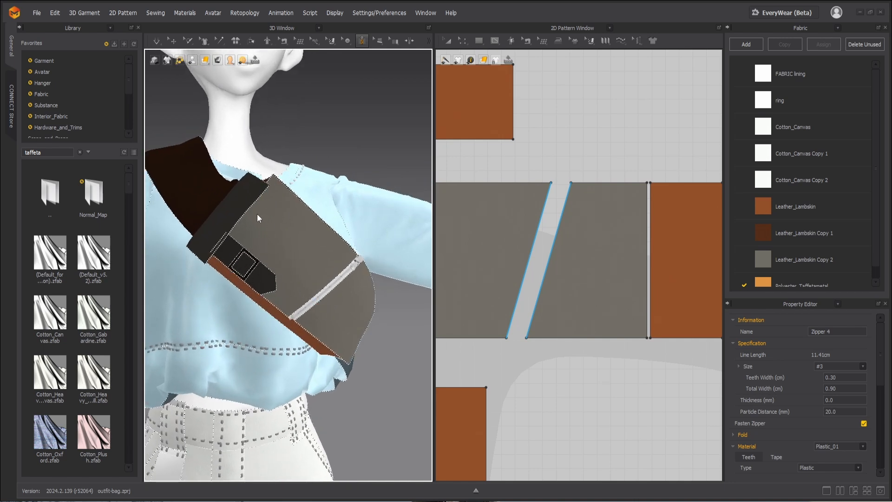
pyautogui.click(171, 41)
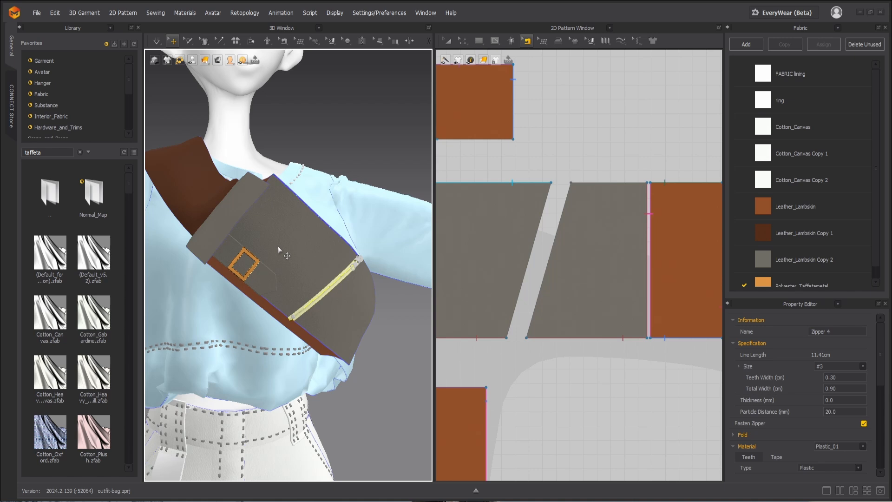
pyautogui.click(235, 210)
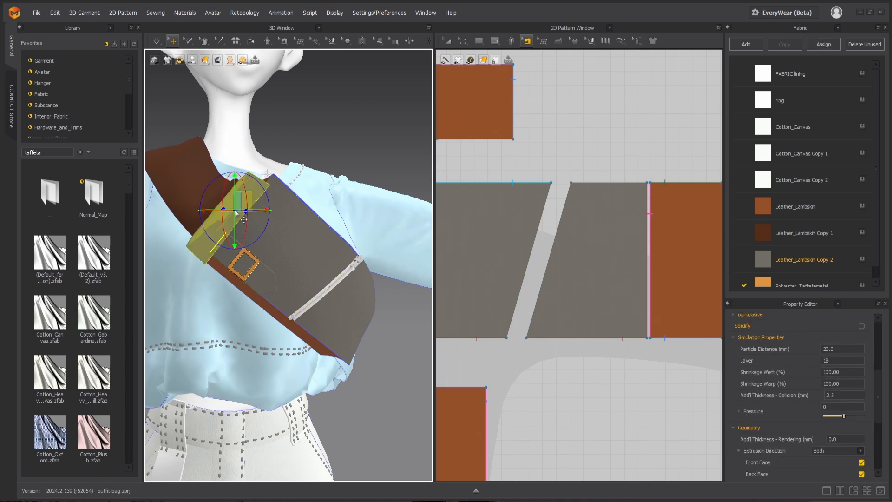
pyautogui.scroll(-2, 798, 413)
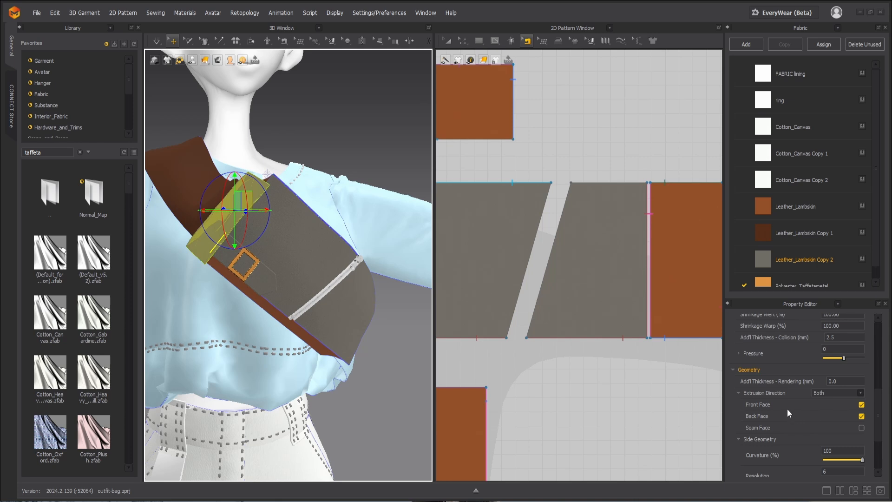
pyautogui.click(838, 381)
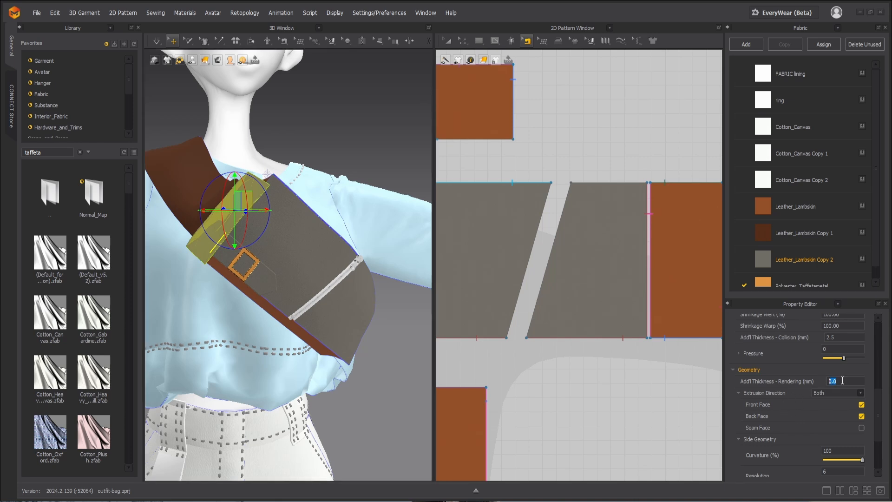
pyautogui.write('1')
pyautogui.press('Return')
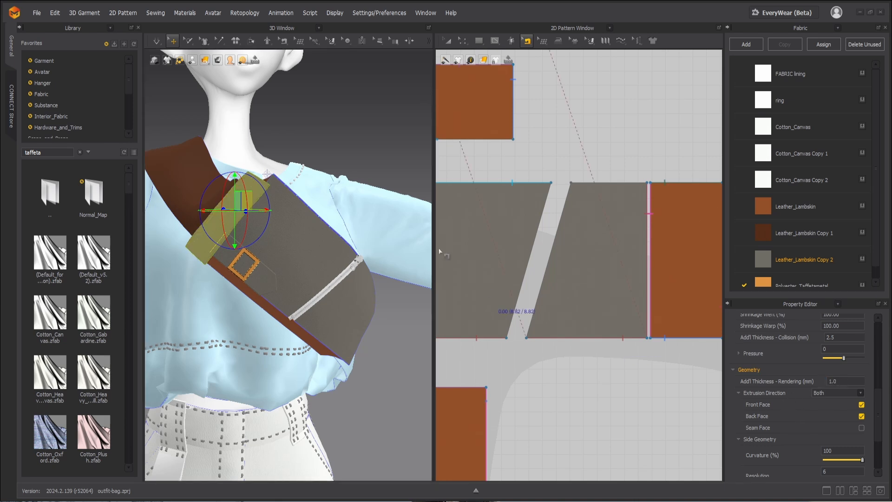
pyautogui.click(352, 141)
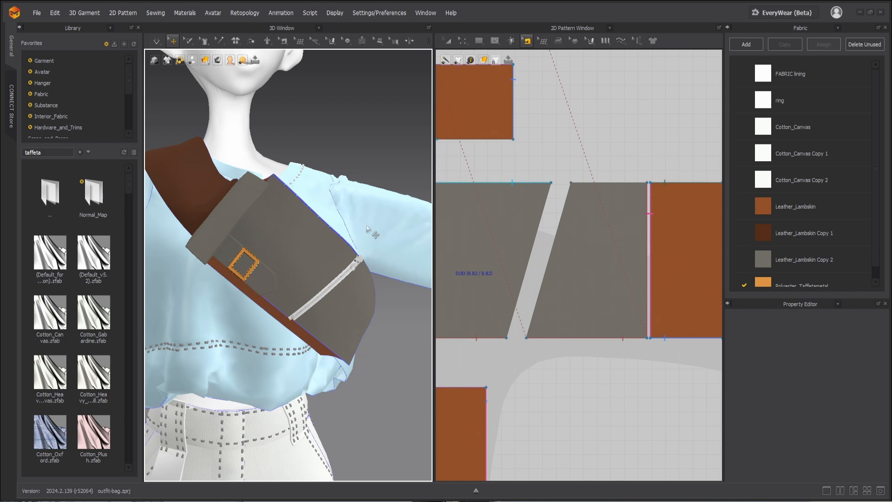
pyautogui.moveTo(376, 234); pyautogui.dragTo(302, 260, button='right')
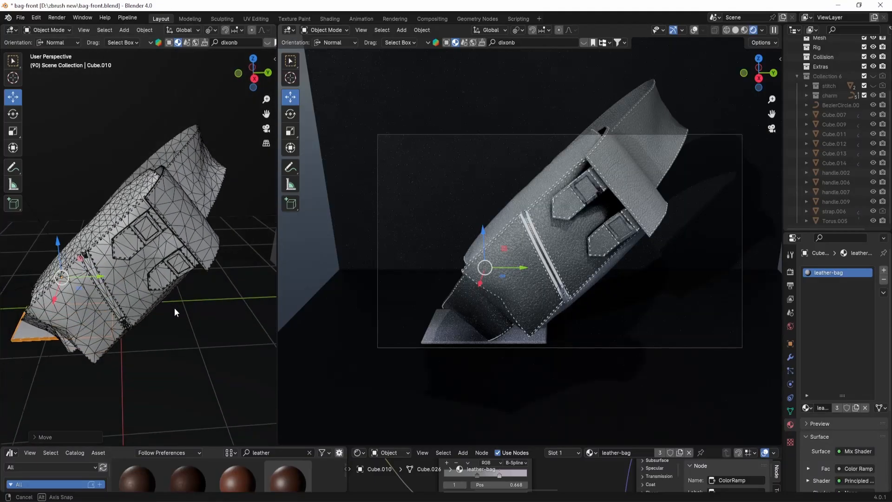
pyautogui.moveTo(178, 308)
pyautogui.mouseDown(button='middle')
pyautogui.moveTo(194, 313)
pyautogui.moveTo(184, 304)
pyautogui.mouseUp(button='middle')
pyautogui.scroll(8, 598, 273)
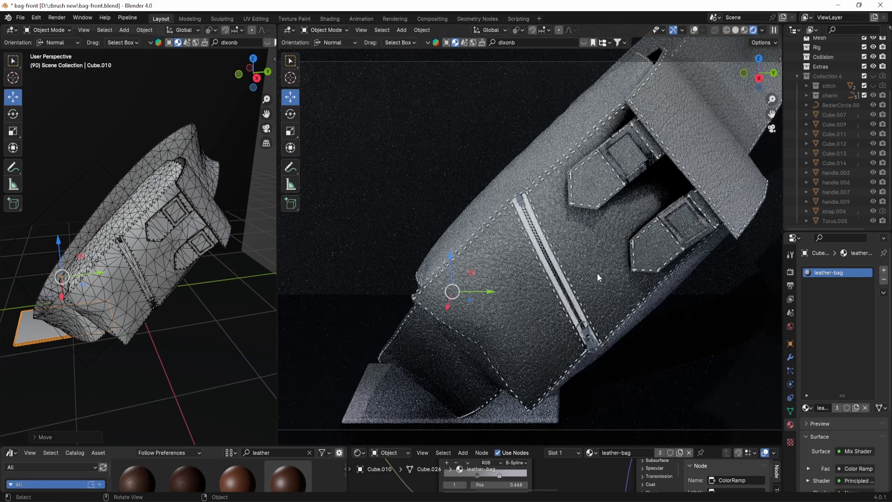
pyautogui.scroll(-3, 598, 275)
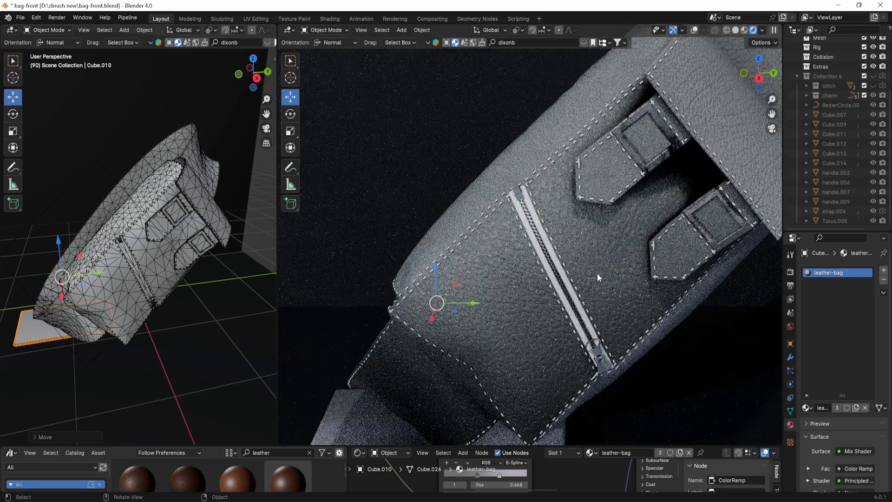
pyautogui.scroll(-5, 597, 273)
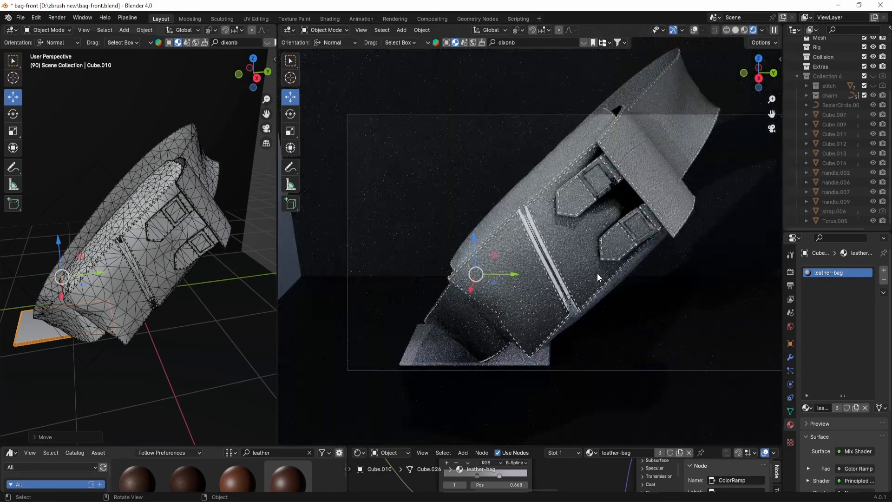